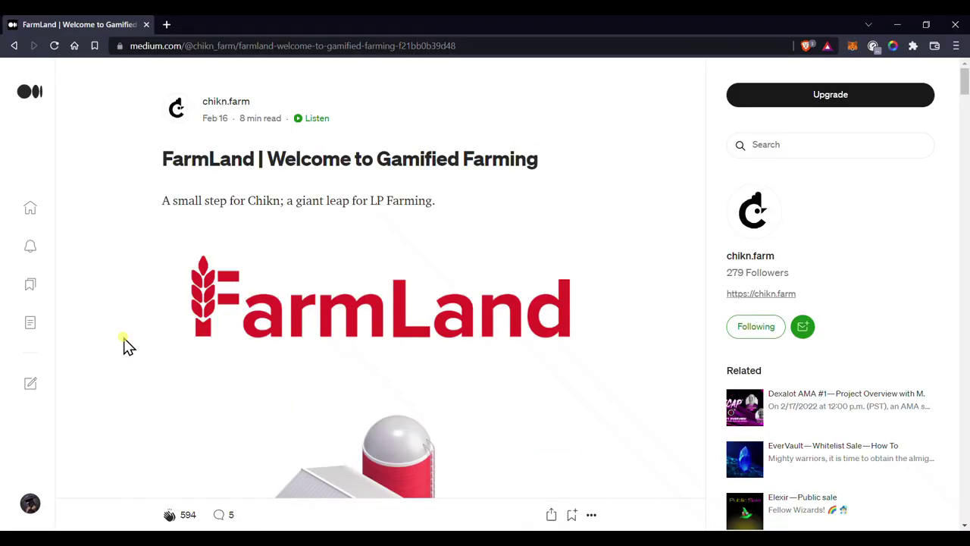
- Look over the title and barn illustration at the start of the FarmLand article on Medium
scroll(127, 345, "down", 1)
scroll(114, 354, "down", 2)
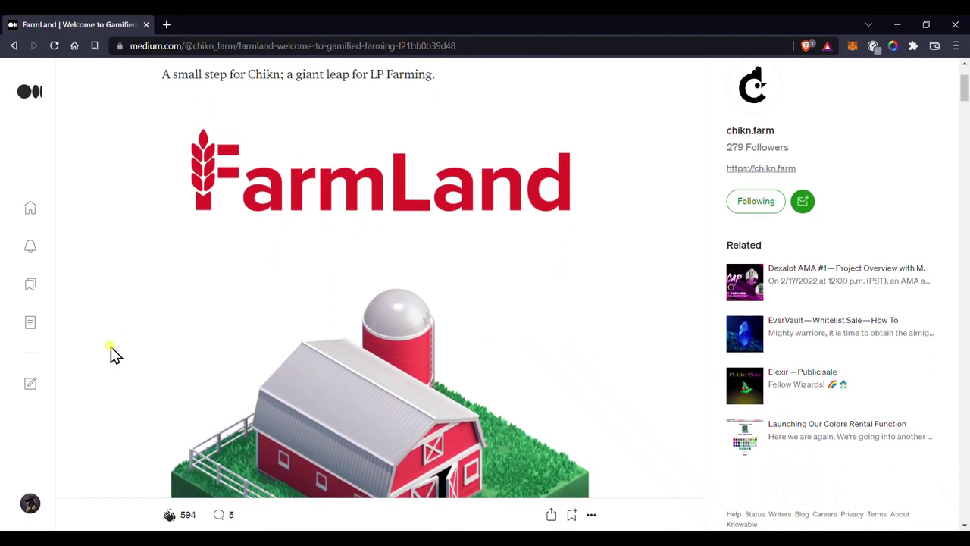
scroll(114, 354, "down", 1)
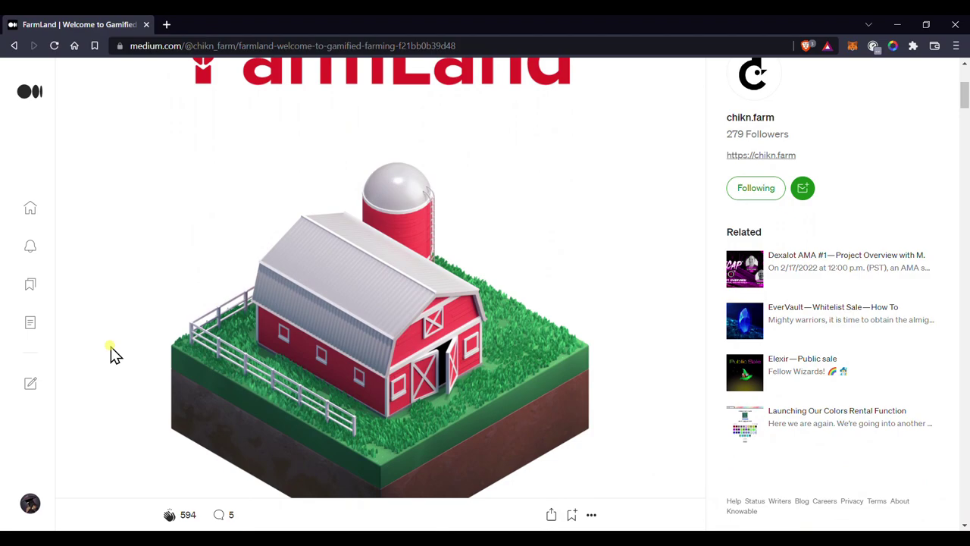
scroll(110, 349, "down", 4)
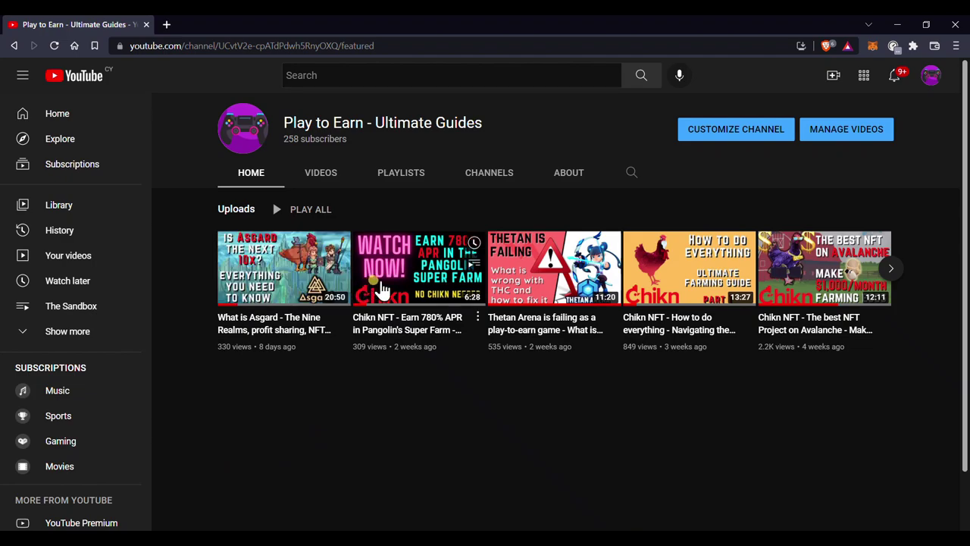
- Browse the Play to Earn - Ultimate Guides YouTube channel's description, playlists and full list of uploaded videos
left_click(559, 177)
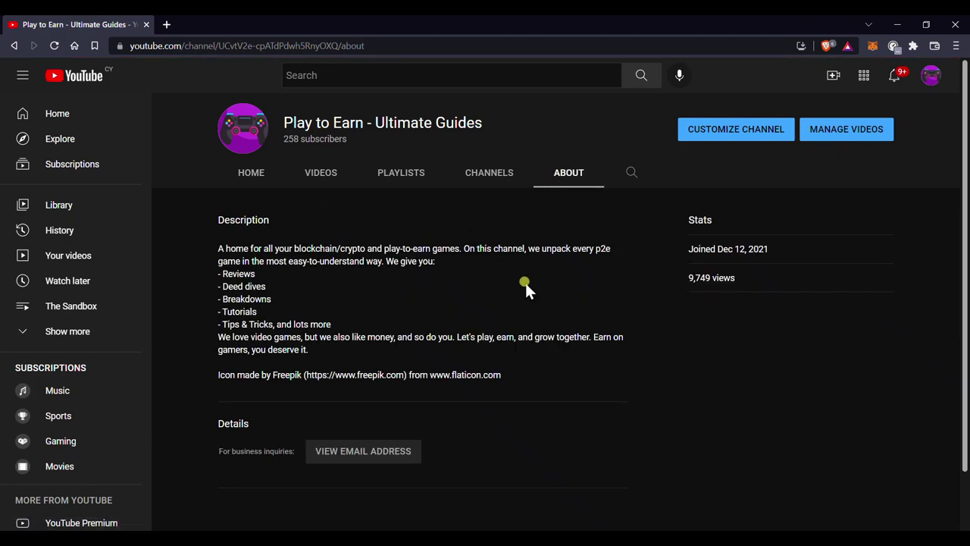
scroll(472, 347, "down", 1)
scroll(466, 288, "up", 2)
left_click(402, 180)
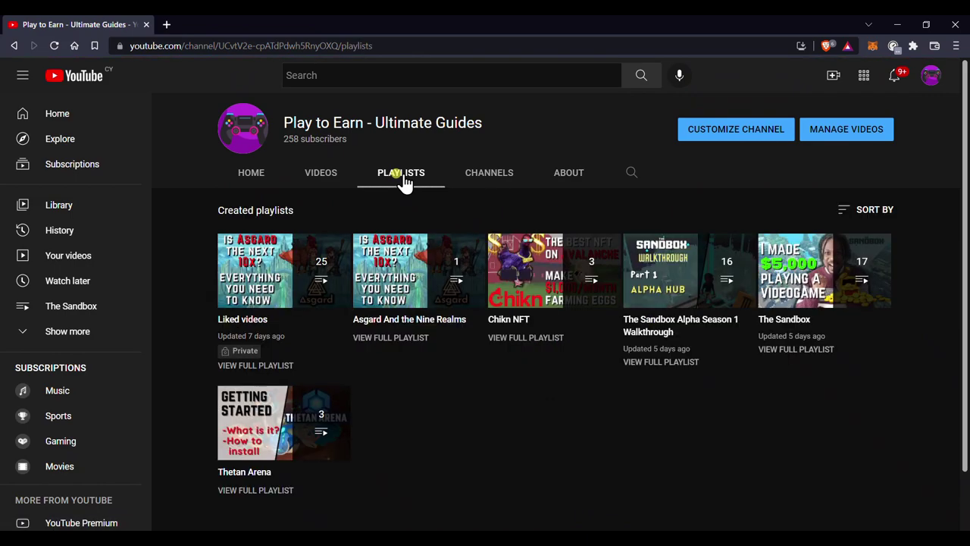
left_click(313, 180)
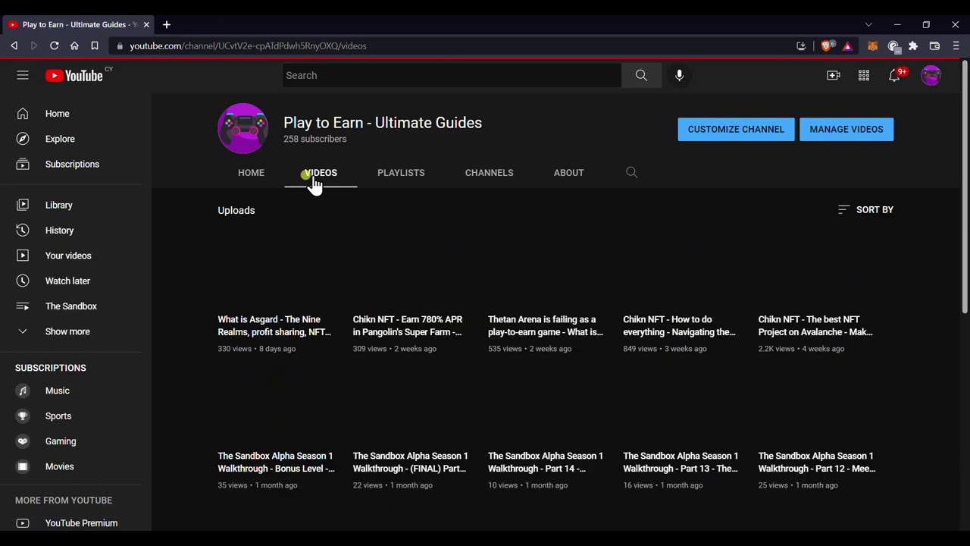
scroll(194, 284, "down", 2)
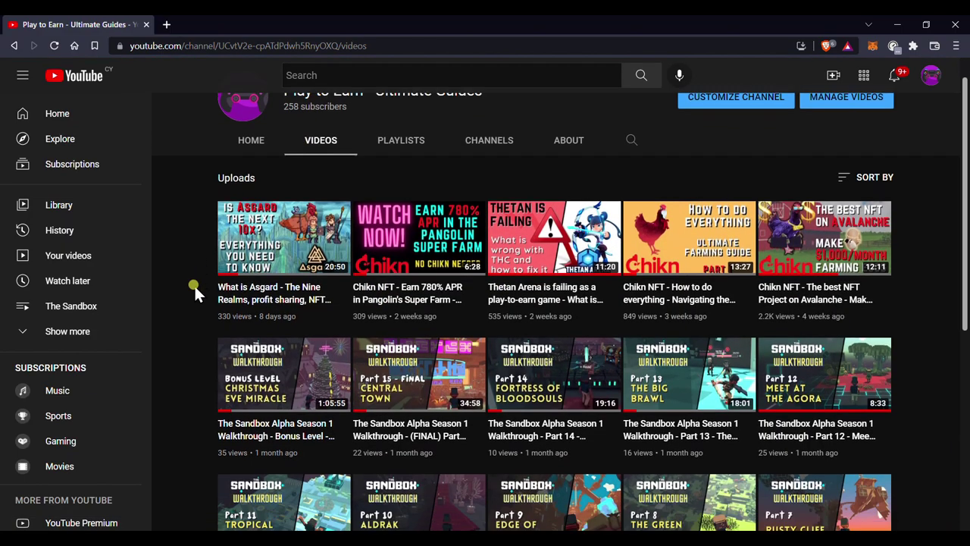
scroll(195, 287, "down", 3)
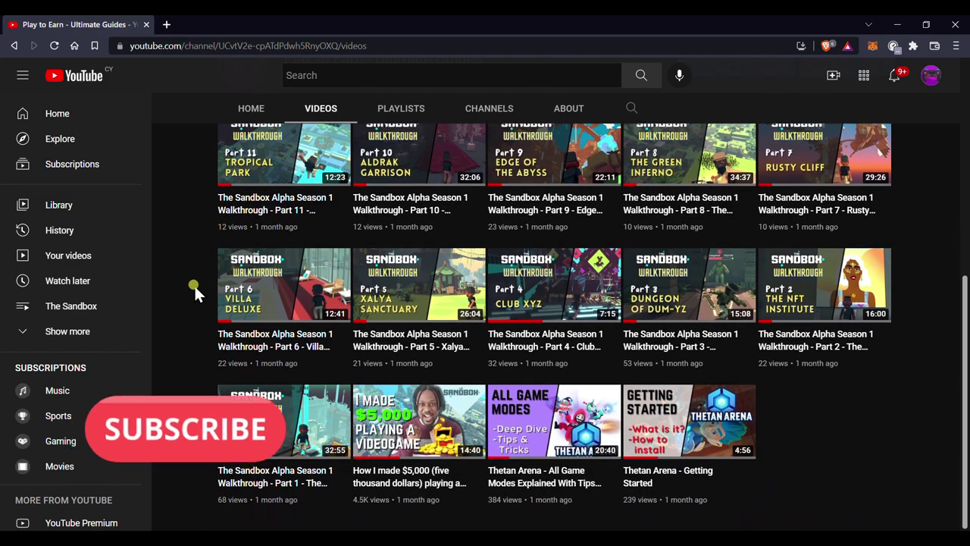
scroll(194, 284, "up", 2)
scroll(194, 284, "up", 4)
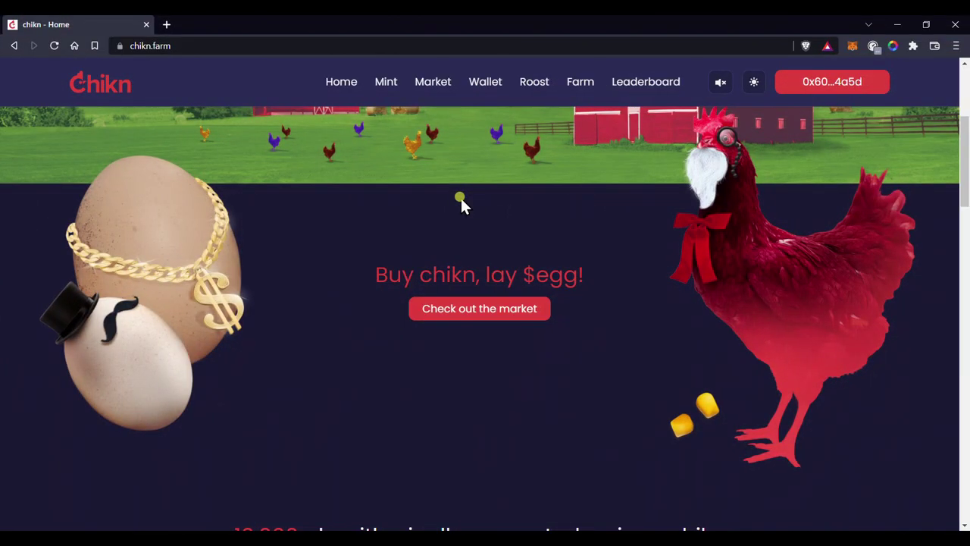
- Review the chikn.farm home page from the introduction through the token diagram to the contracts in the footer
scroll(461, 205, "down", 7)
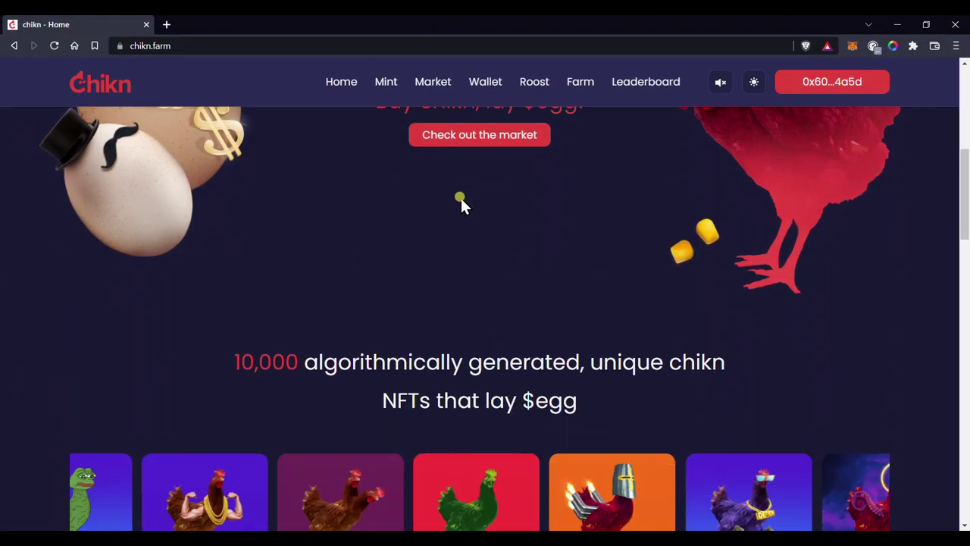
scroll(461, 198, "down", 15)
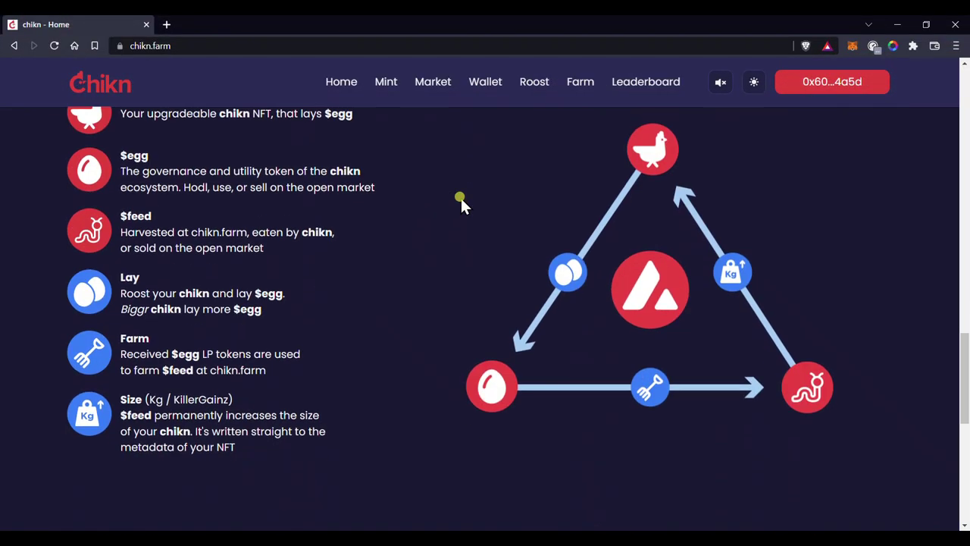
scroll(461, 198, "down", 1)
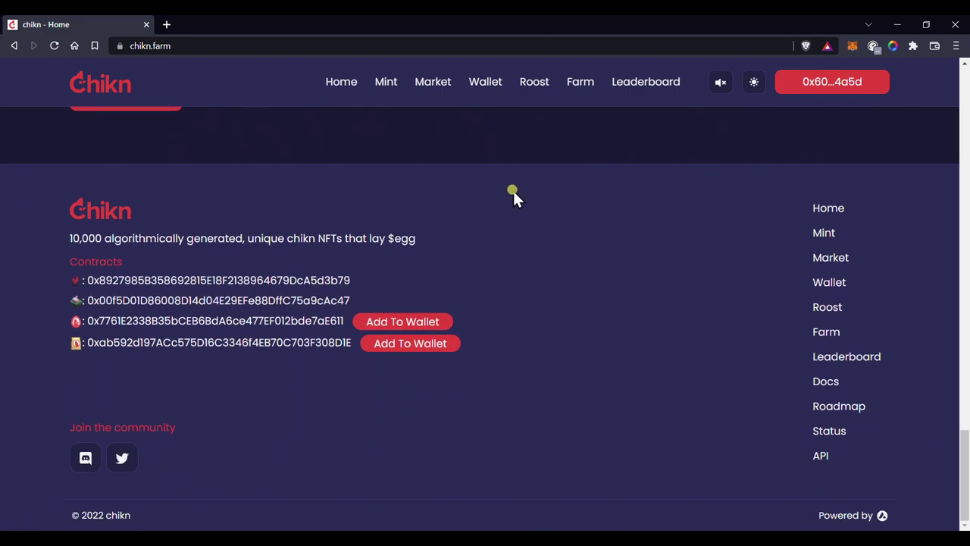
scroll(531, 189, "up", 1)
scroll(538, 194, "up", 15)
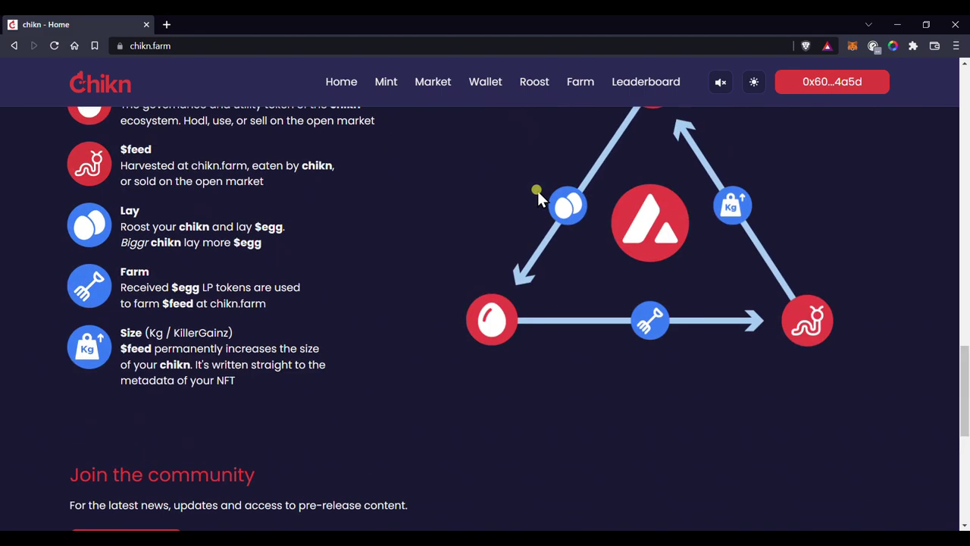
scroll(537, 194, "up", 6)
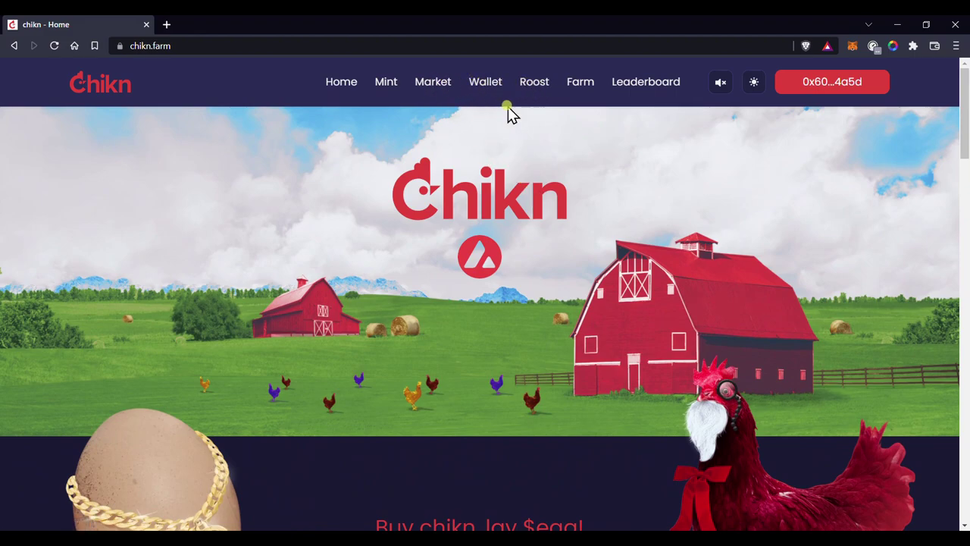
- Open the chikn.farm wallet page and switch it from the chikn to the FarmLand holdings
left_click(487, 85)
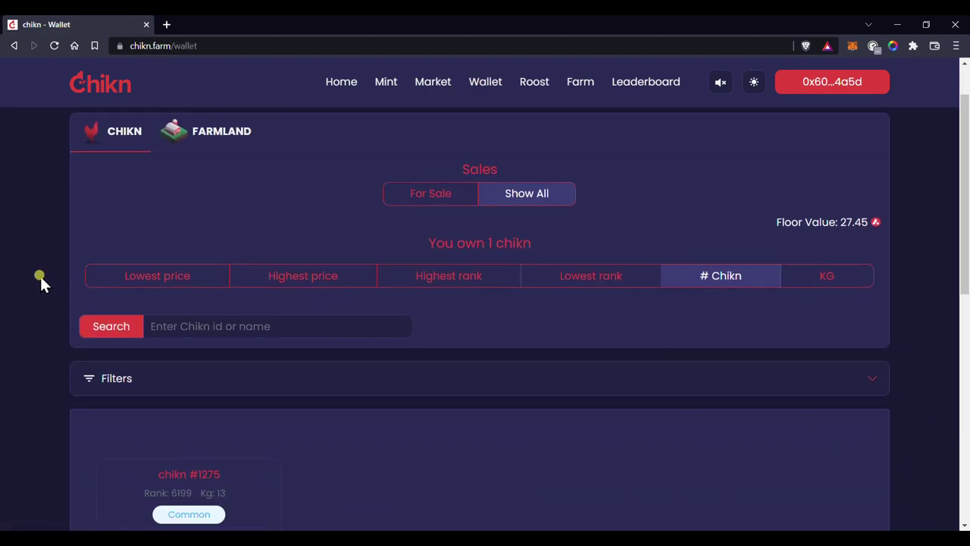
left_click(220, 199)
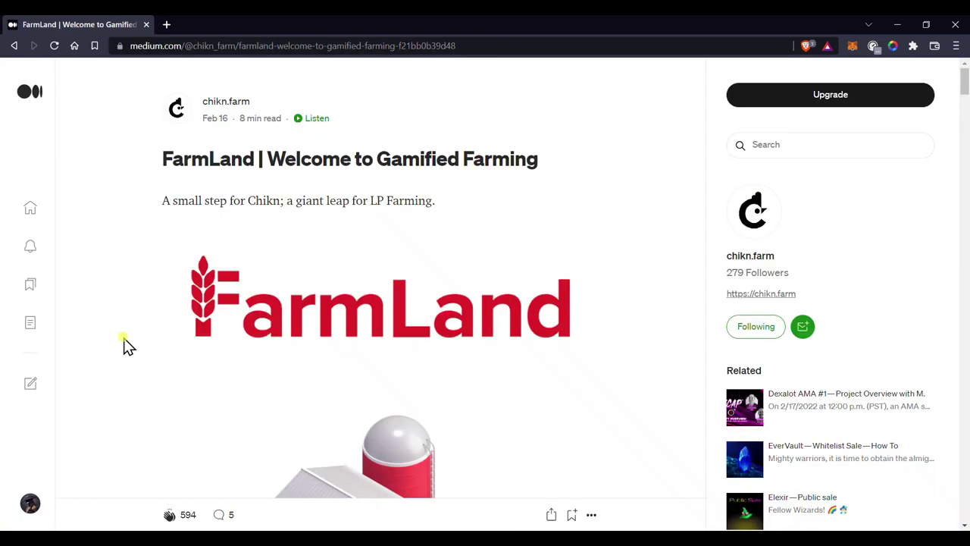
- Read the opening of the FarmLand | Welcome to Gamified Farming article and its section The Vision
scroll(127, 345, "down", 1)
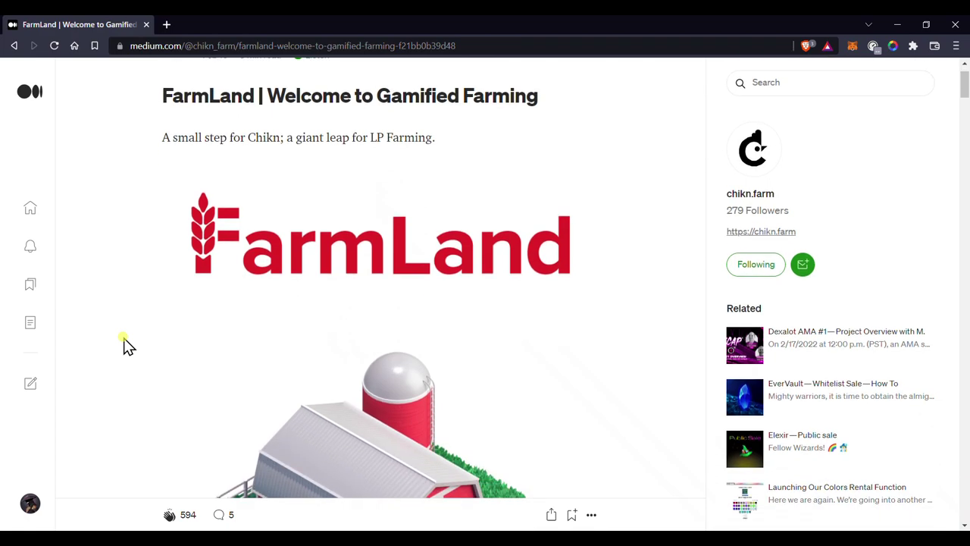
scroll(111, 347, "down", 3)
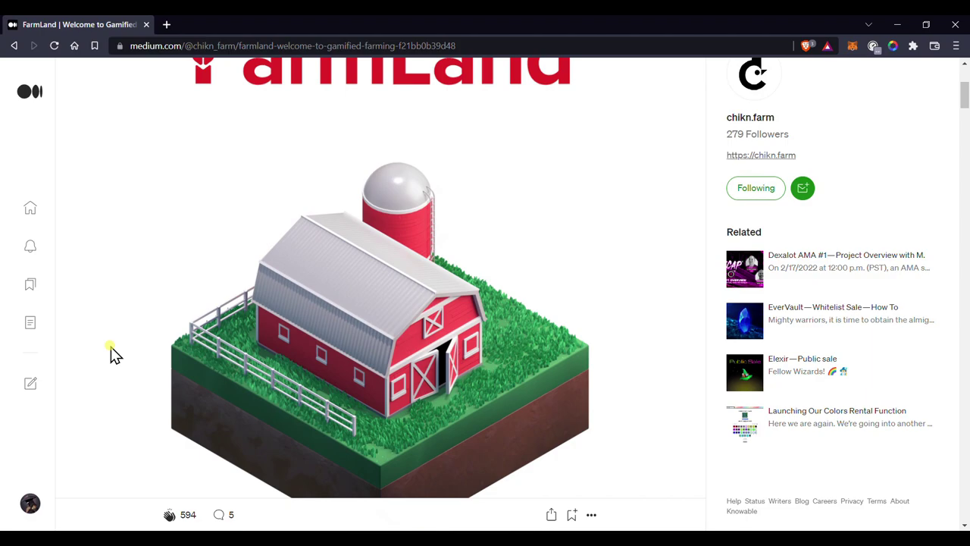
scroll(110, 346, "down", 3)
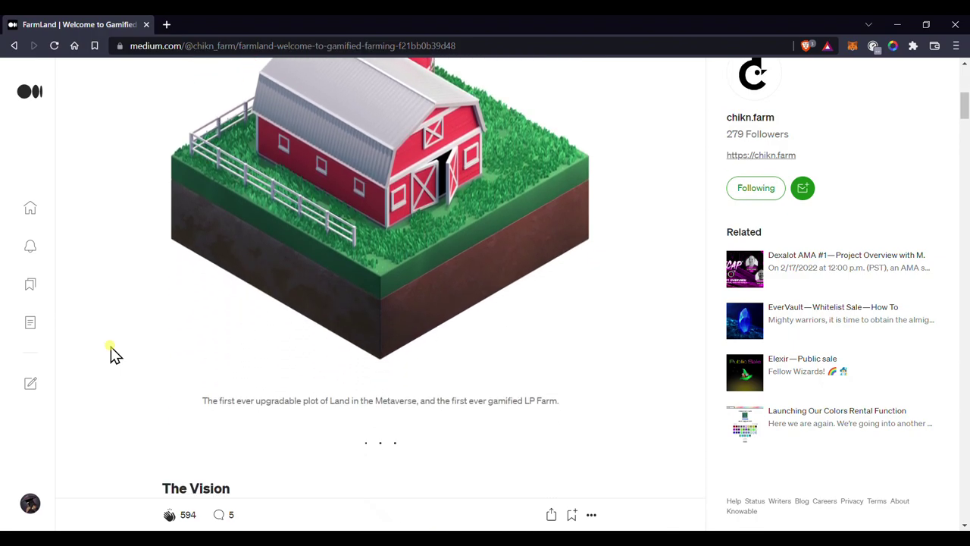
scroll(111, 346, "down", 1)
scroll(111, 346, "down", 2)
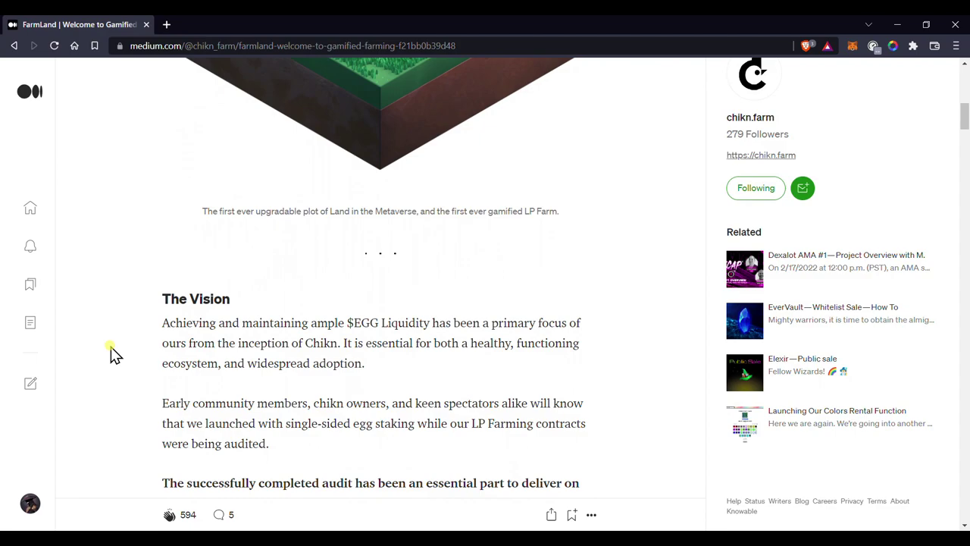
scroll(111, 347, "down", 3)
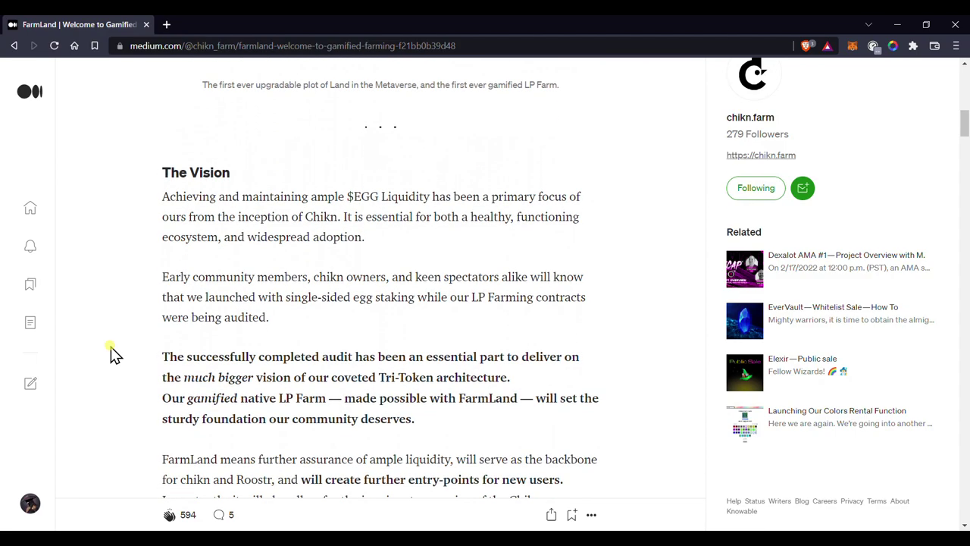
scroll(111, 346, "down", 5)
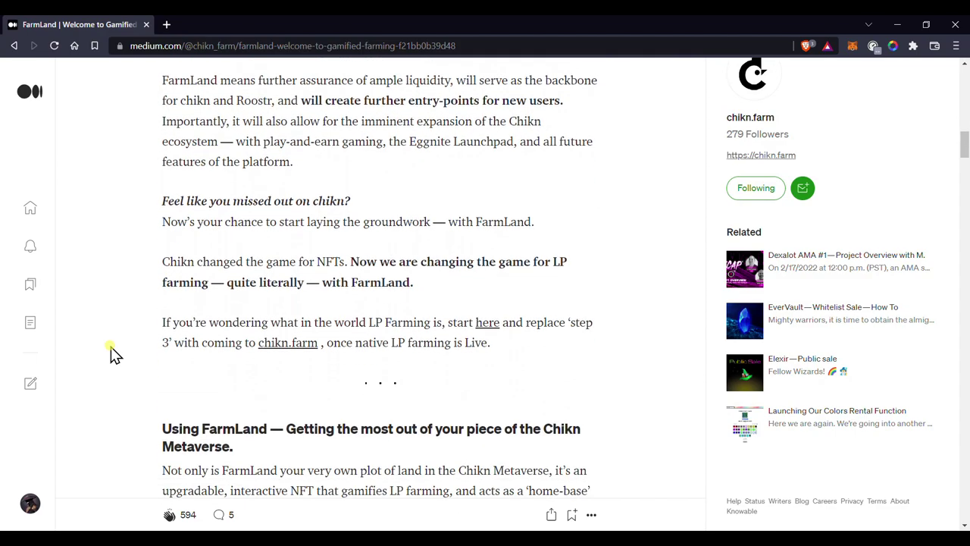
- Read the article's section on using FarmLand and examine the Mechanics & Architecture diagram
scroll(111, 346, "down", 5)
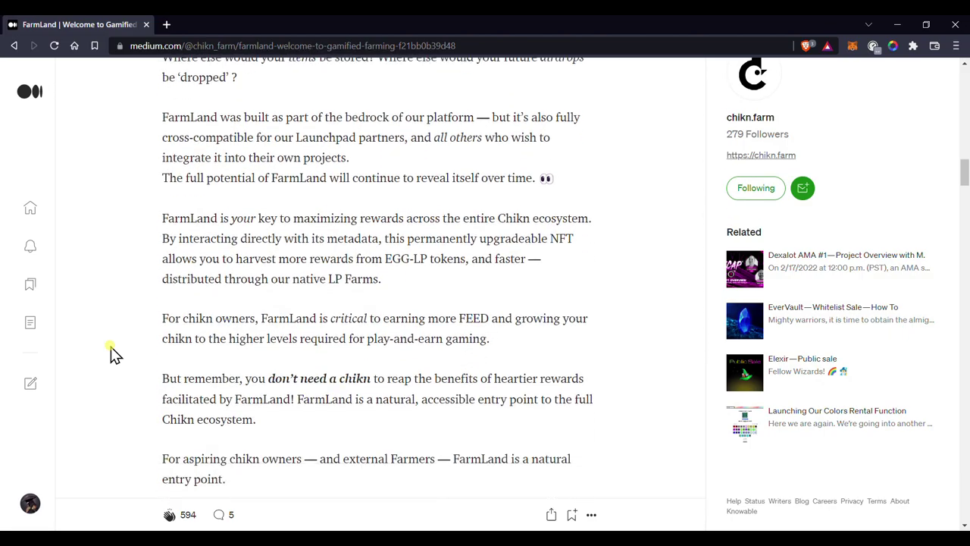
scroll(110, 347, "down", 6)
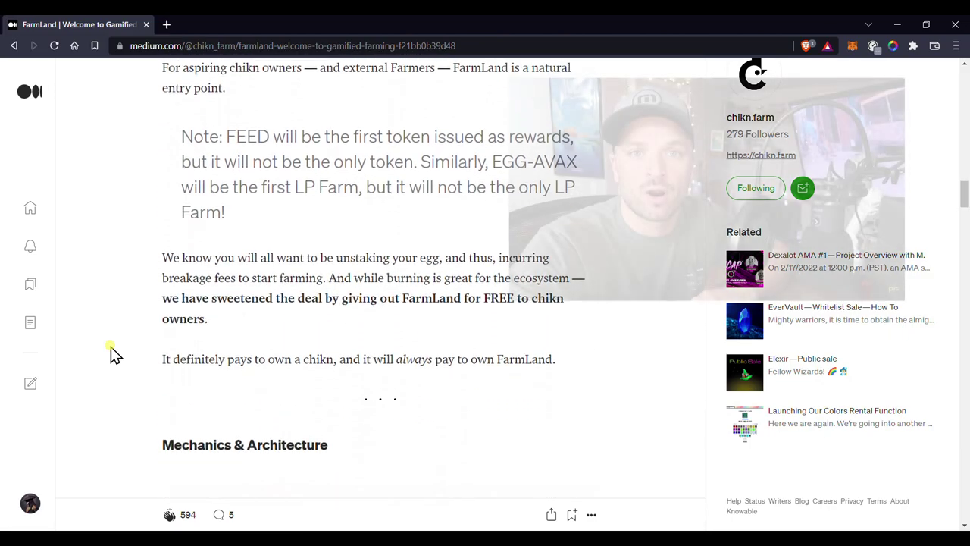
scroll(111, 346, "down", 3)
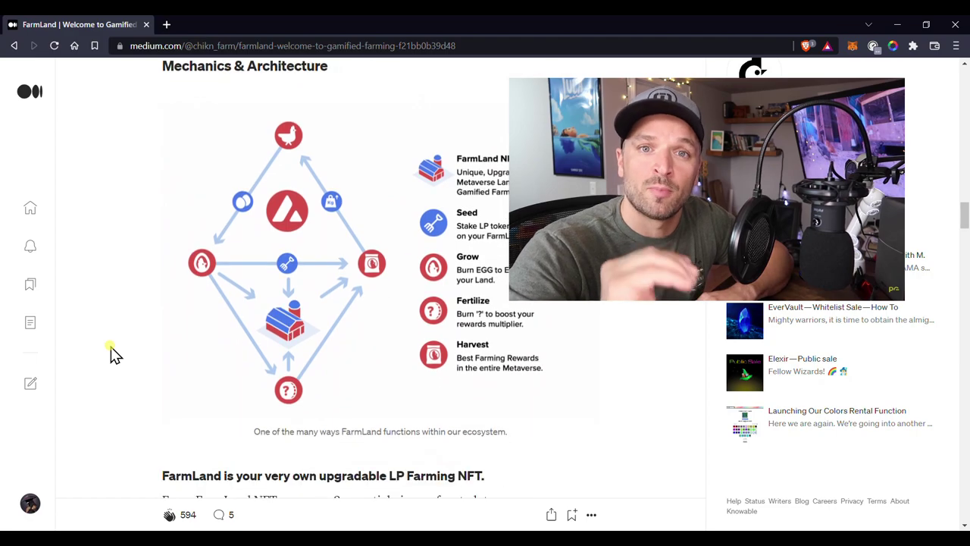
scroll(110, 346, "up", 2)
scroll(110, 347, "down", 1)
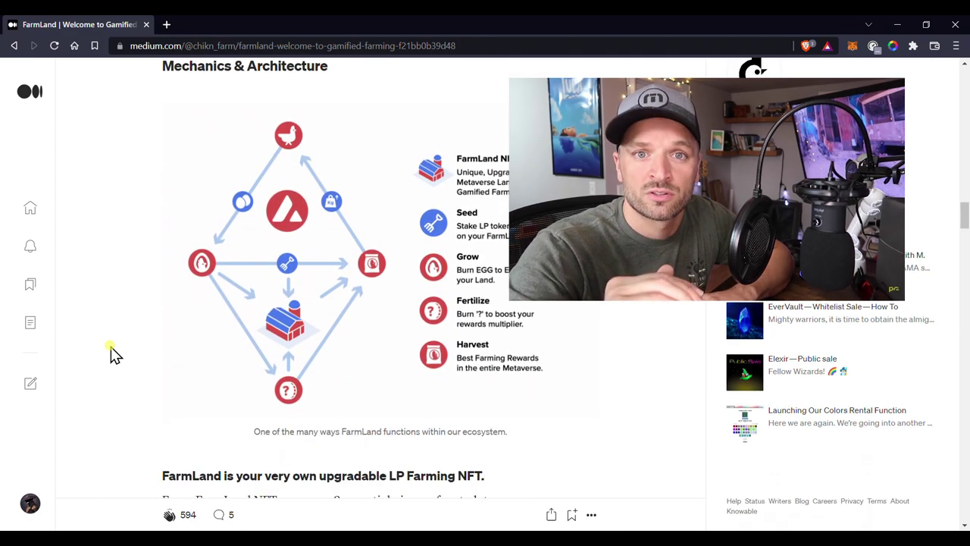
- Read how the Size and Fertility metadata of a FarmLand NFT affect farming rewards, including the base farming multiplier
scroll(111, 346, "down", 3)
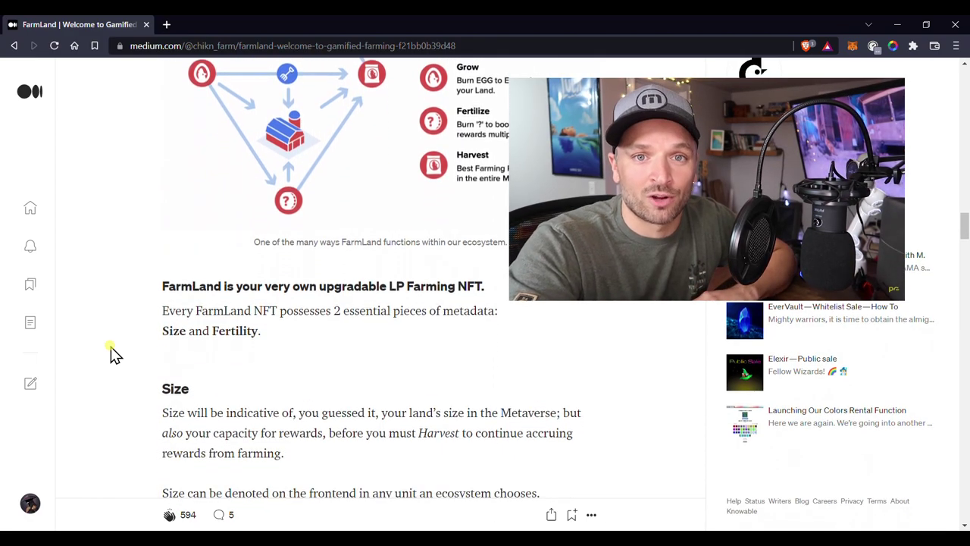
scroll(111, 346, "down", 5)
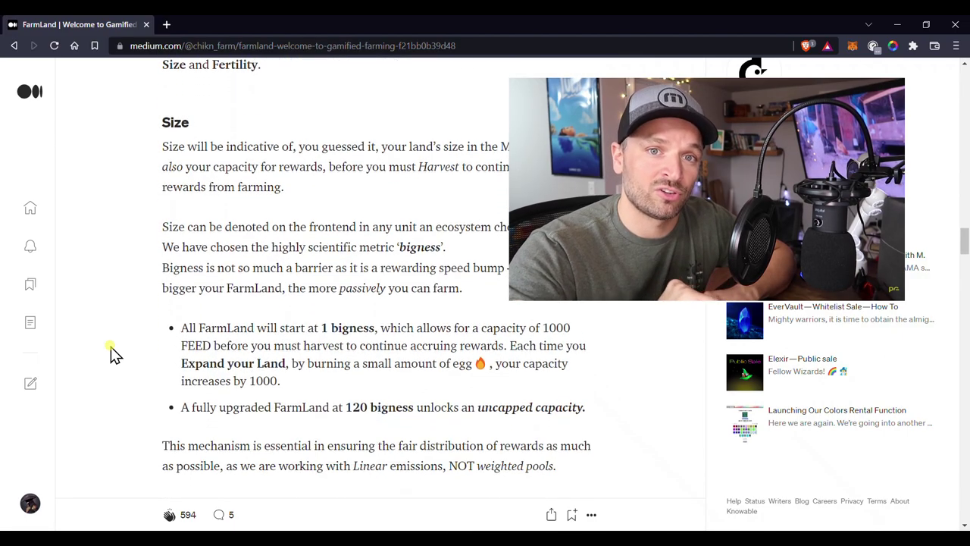
scroll(111, 346, "down", 3)
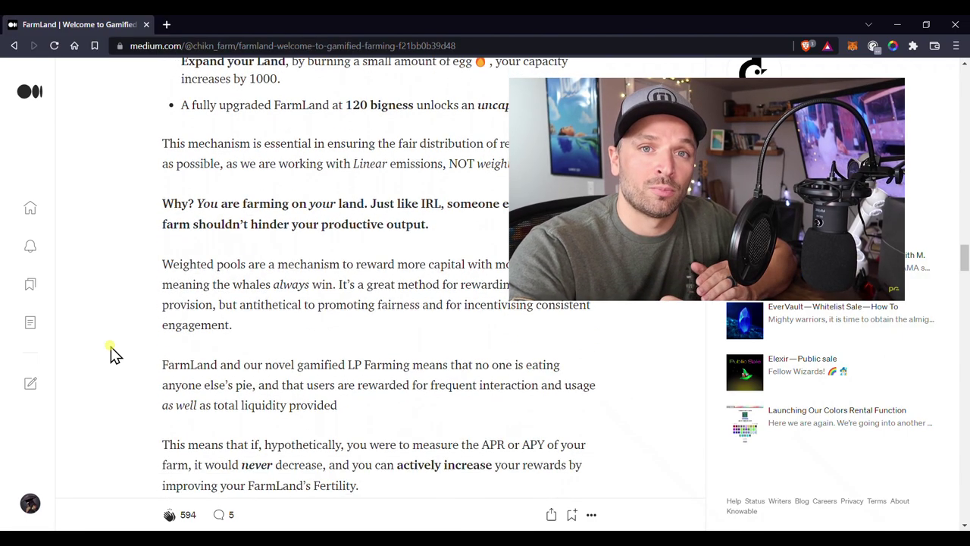
scroll(111, 347, "down", 2)
scroll(111, 346, "down", 3)
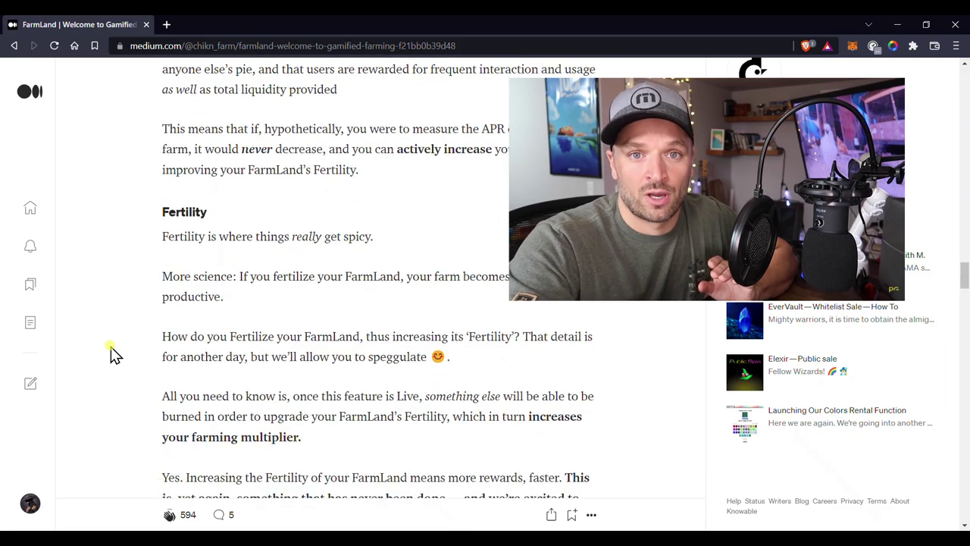
scroll(111, 346, "down", 2)
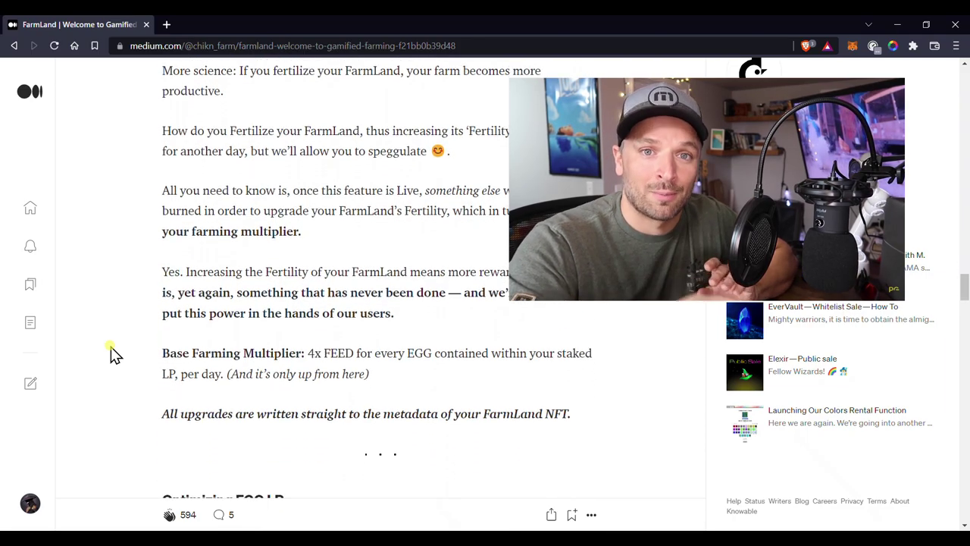
- Read the article's sections on optimizing EGG LP and on farming without a FarmLand NFT
scroll(111, 347, "down", 2)
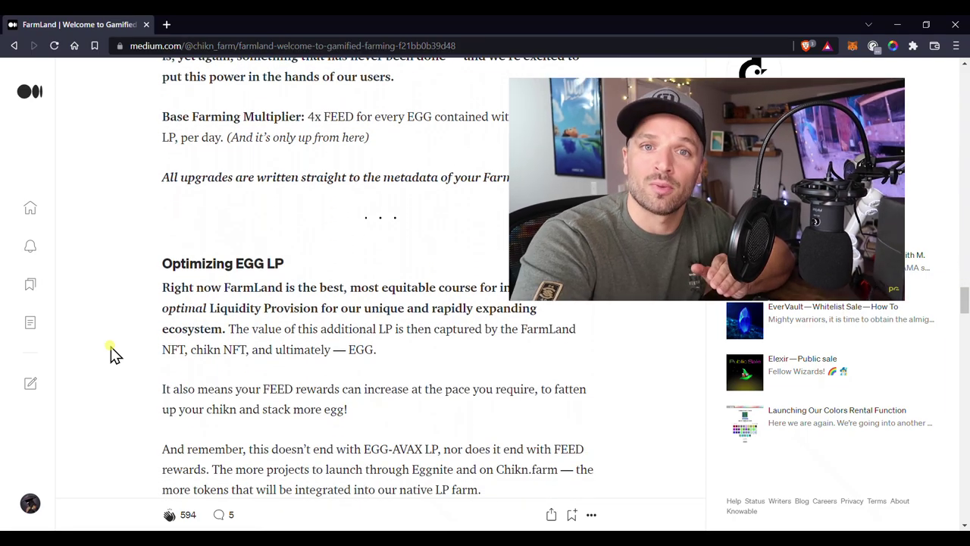
scroll(111, 346, "down", 2)
scroll(110, 347, "down", 3)
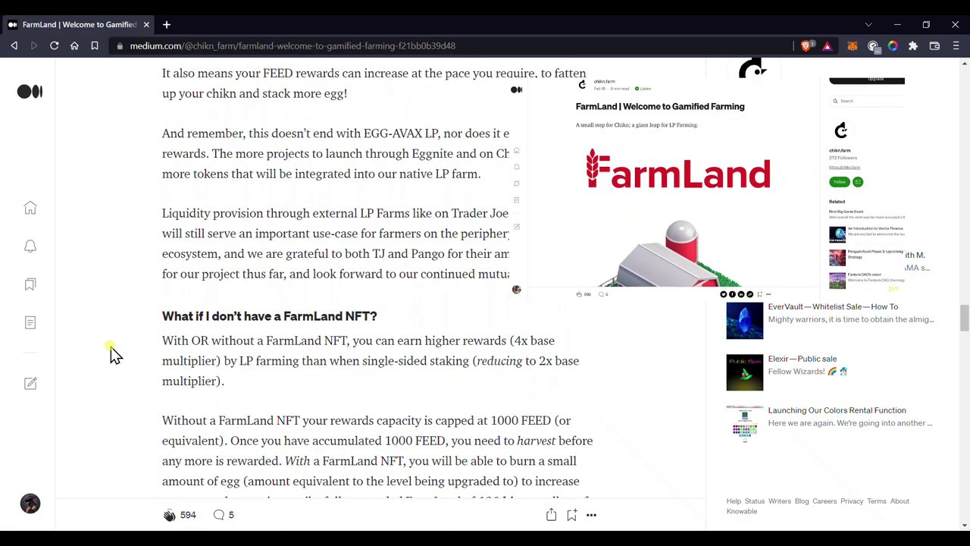
scroll(111, 347, "down", 2)
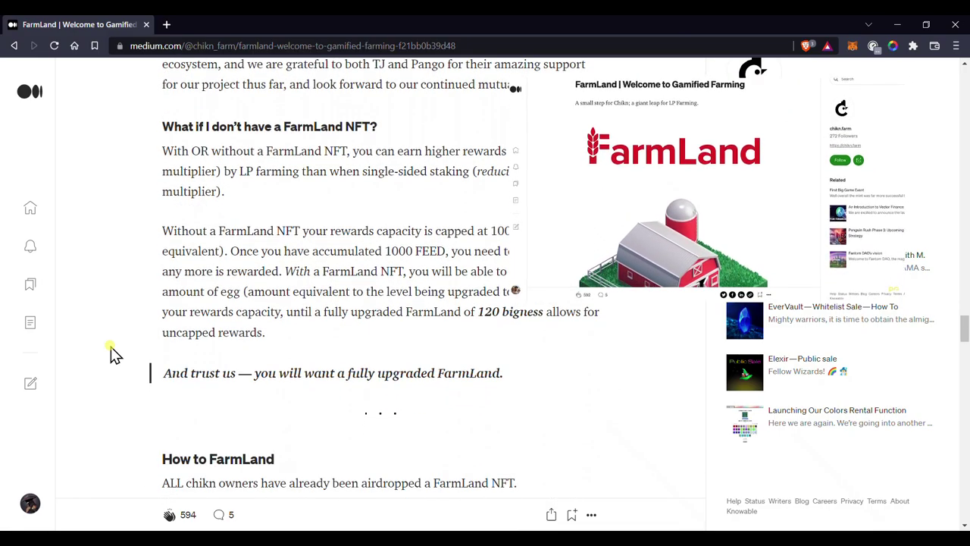
scroll(110, 346, "down", 1)
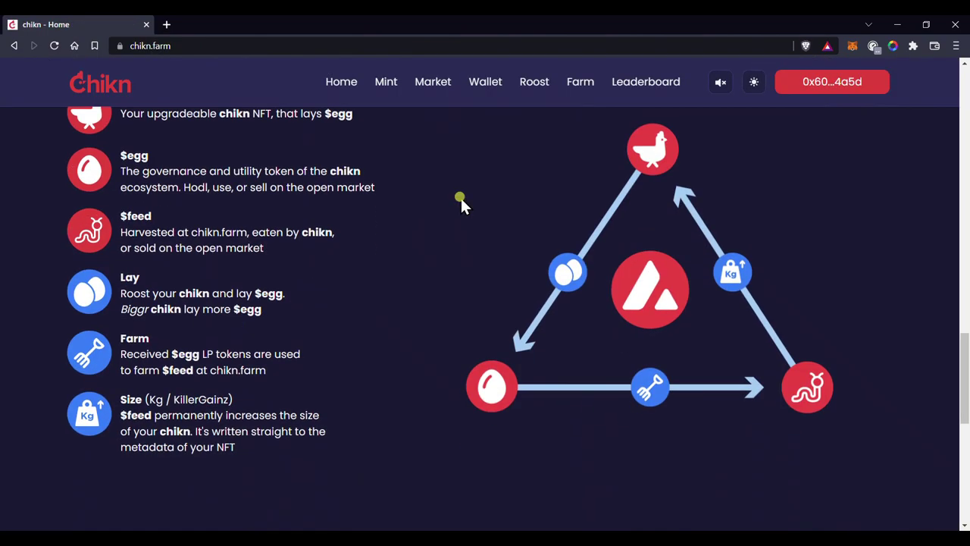
- Look over the home page's Tri-Token Ecosystem section and the contracts list at its end
scroll(461, 201, "down", 2)
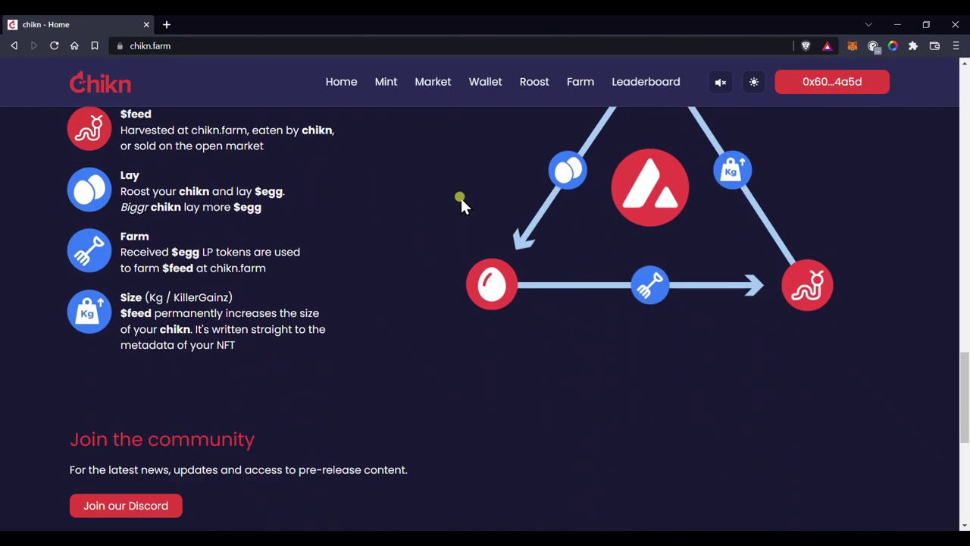
scroll(461, 198, "down", 5)
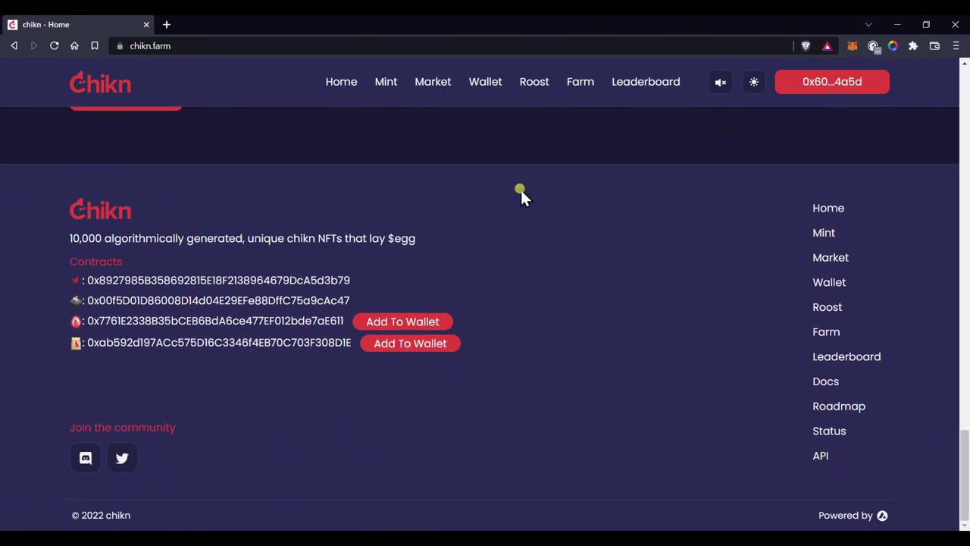
scroll(537, 188, "up", 10)
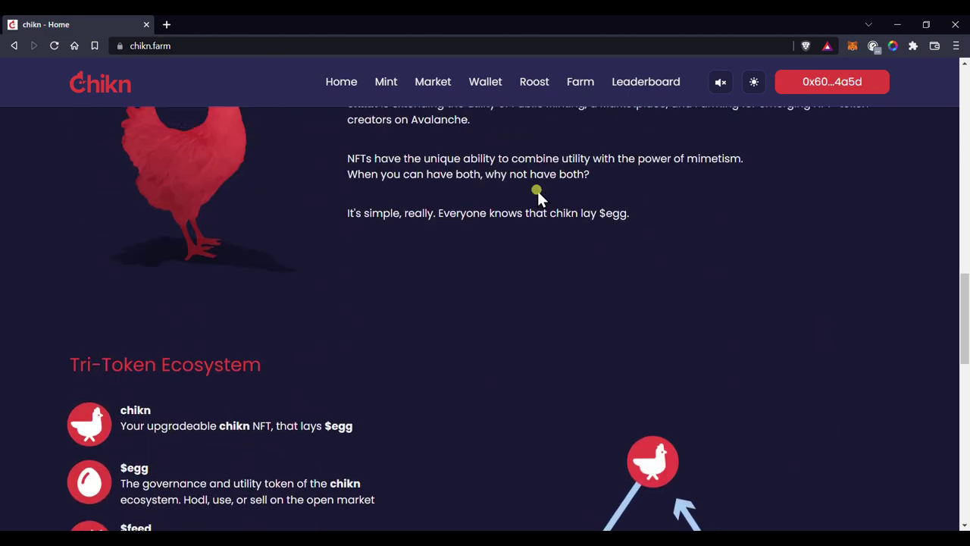
scroll(537, 189, "up", 15)
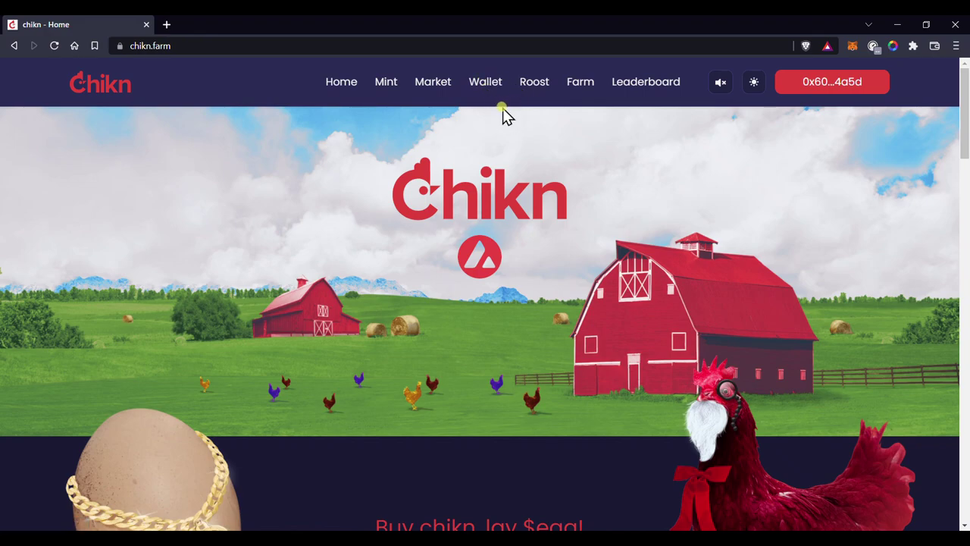
- Open the wallet page and look over the chikn NFT it holds
left_click(486, 86)
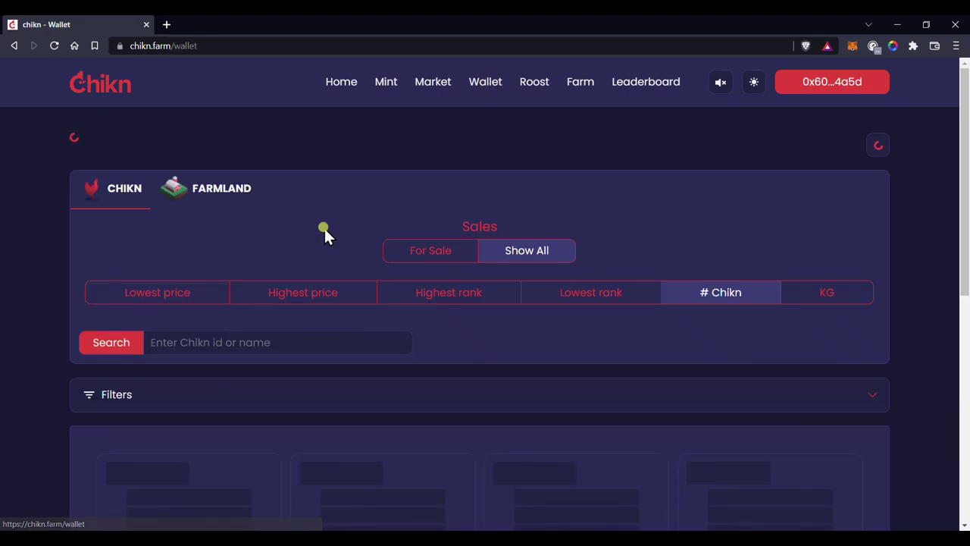
scroll(41, 276, "down", 1)
scroll(40, 276, "up", 1)
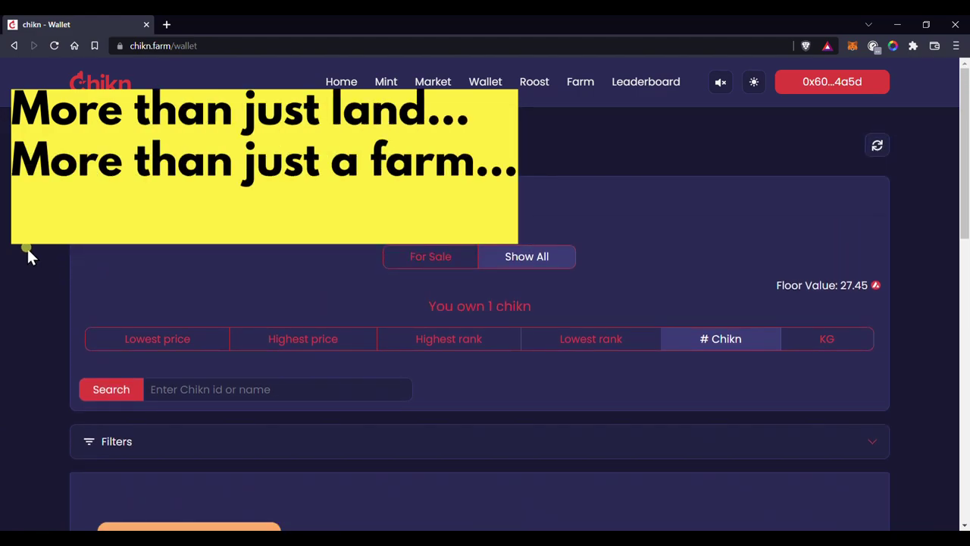
scroll(27, 249, "down", 5)
scroll(27, 247, "up", 5)
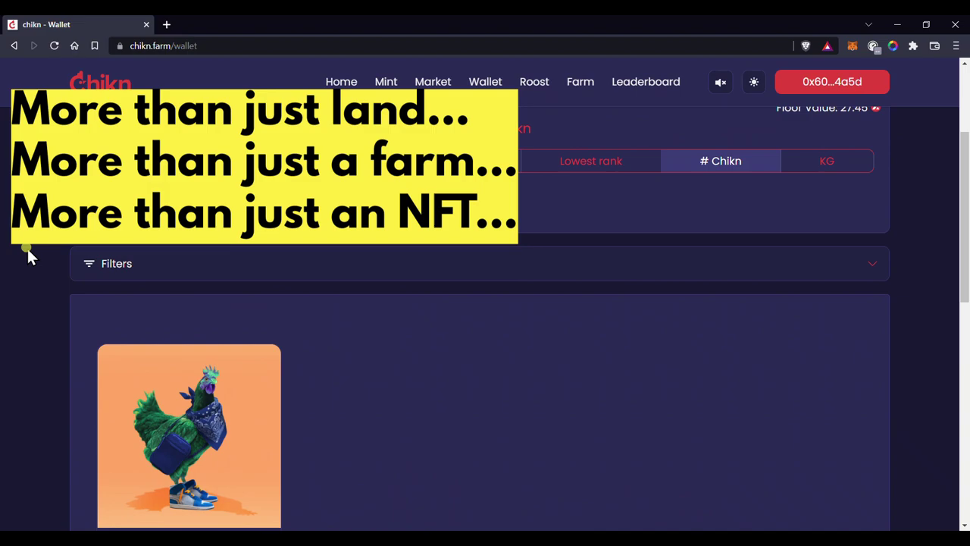
- Switch the wallet to its FarmLand collection and view the Farmland #681 card
left_click(190, 144)
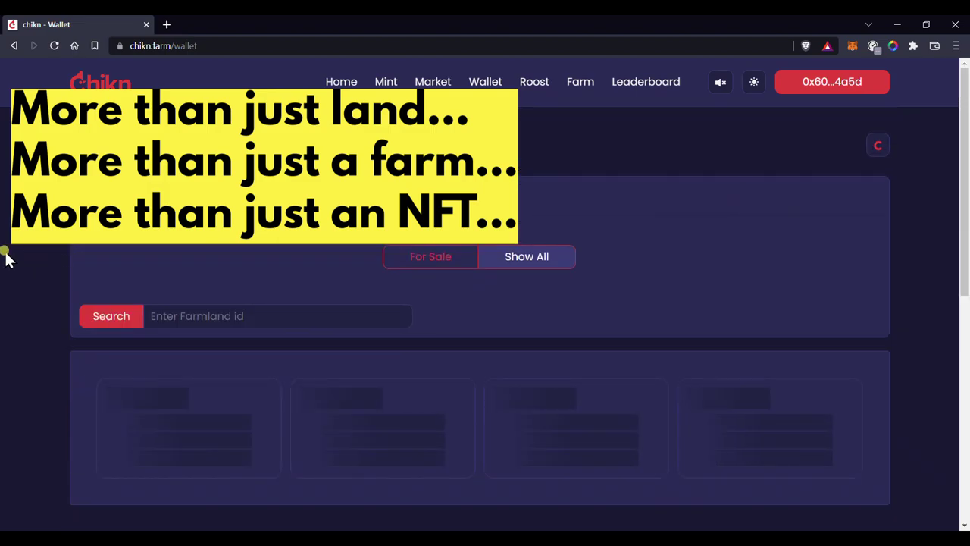
scroll(7, 258, "down", 3)
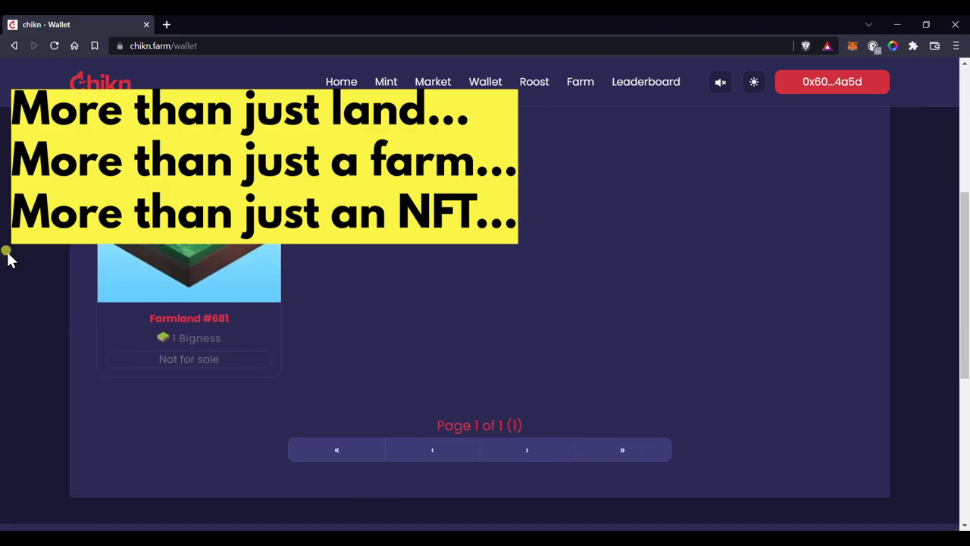
scroll(9, 256, "up", 1)
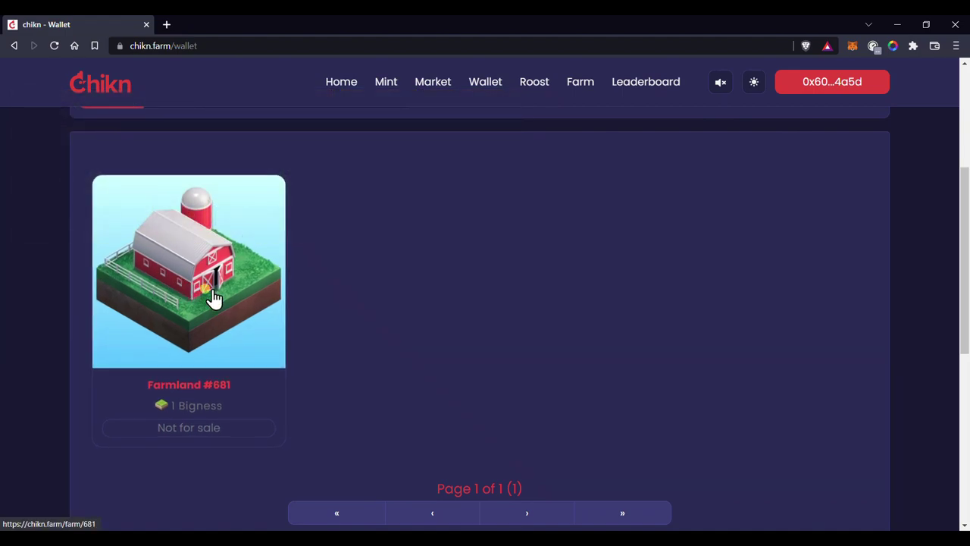
- Open the Farmland #681 page, examine its history, bigness and sale options, and return to the wallet
left_click(213, 294)
scroll(26, 289, "down", 1)
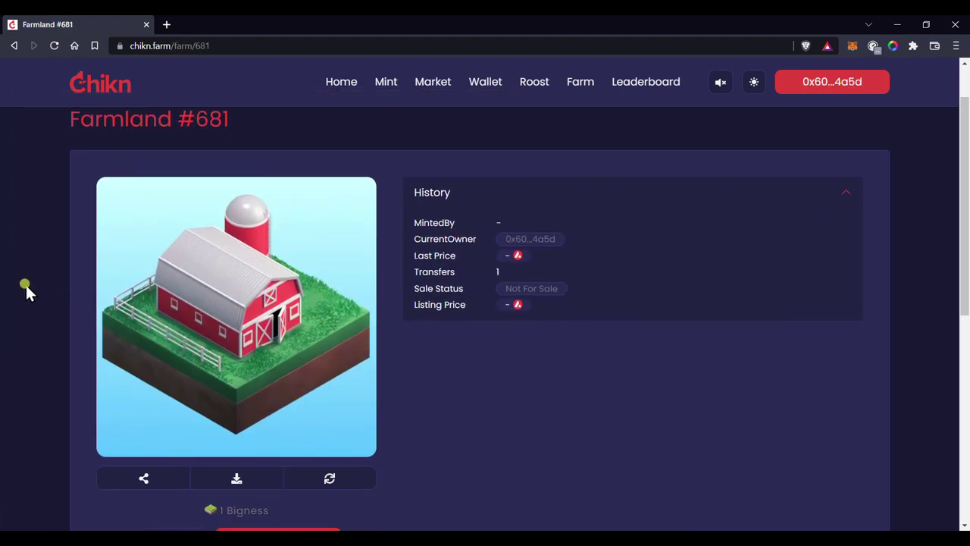
scroll(26, 290, "down", 1)
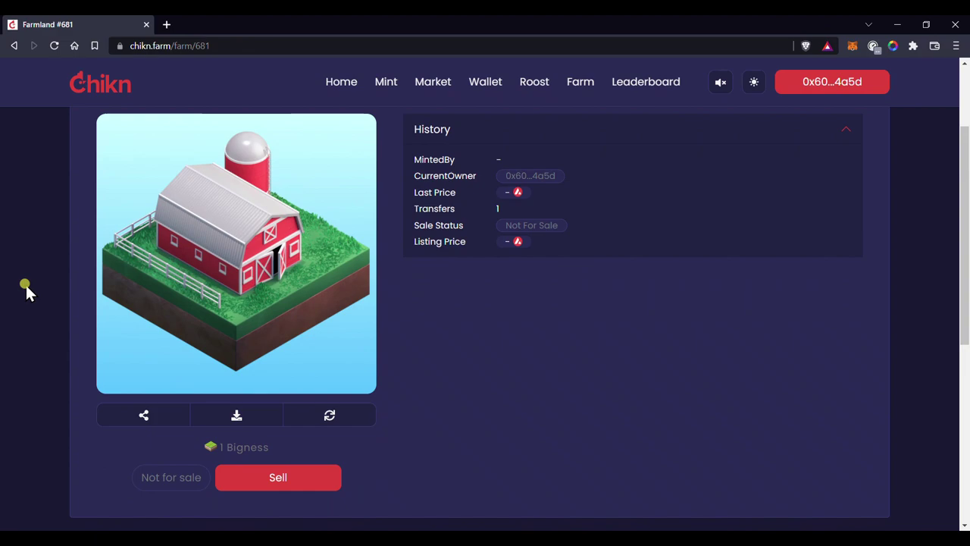
scroll(27, 290, "down", 1)
scroll(27, 291, "up", 3)
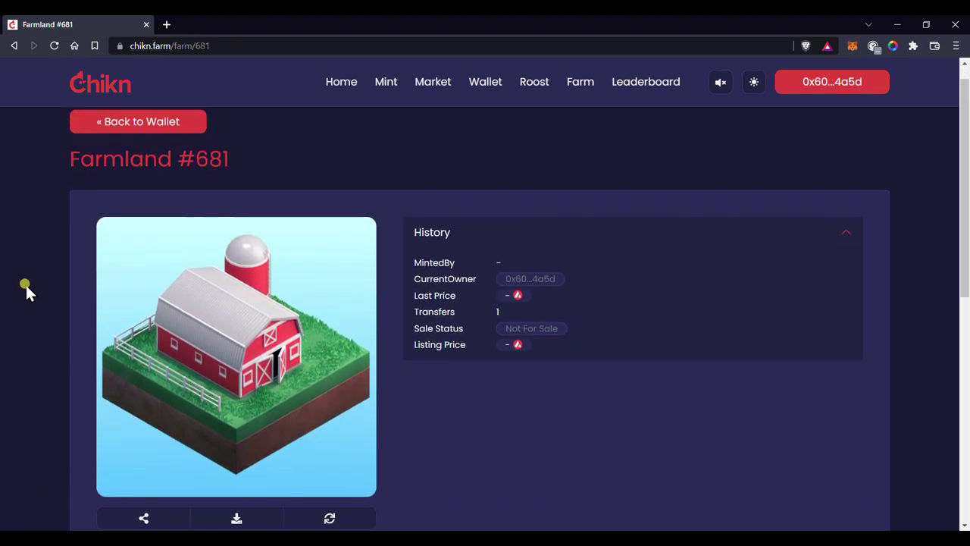
scroll(26, 288, "down", 2)
scroll(26, 288, "up", 2)
left_click(123, 152)
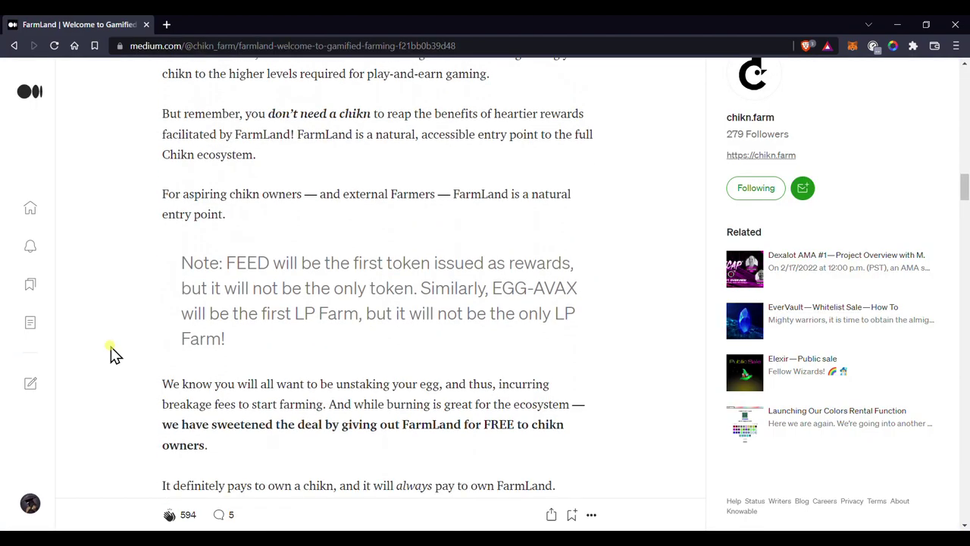
- Review the article's Mechanics & Architecture diagram, rewards capacity paragraph and How to FarmLand instructions
scroll(111, 346, "down", 4)
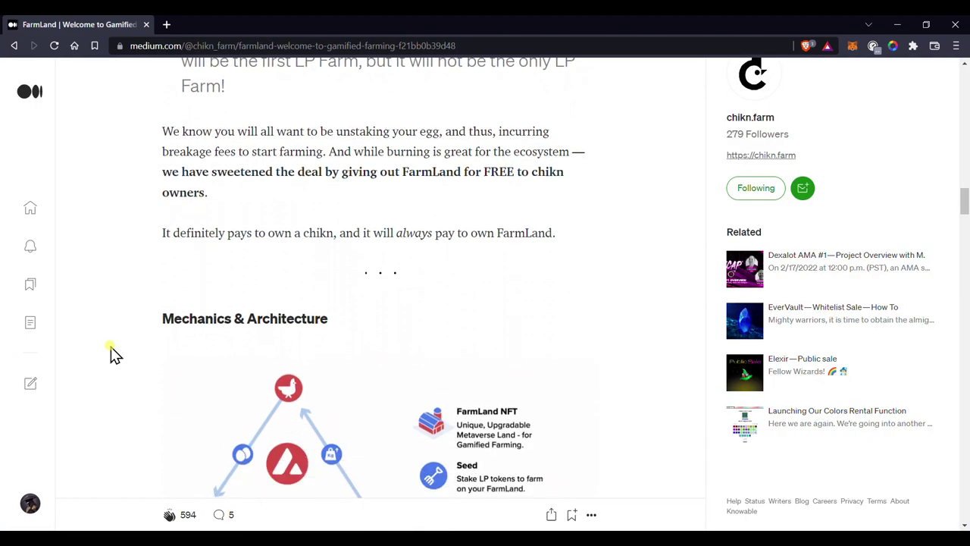
scroll(110, 347, "down", 4)
scroll(111, 347, "up", 1)
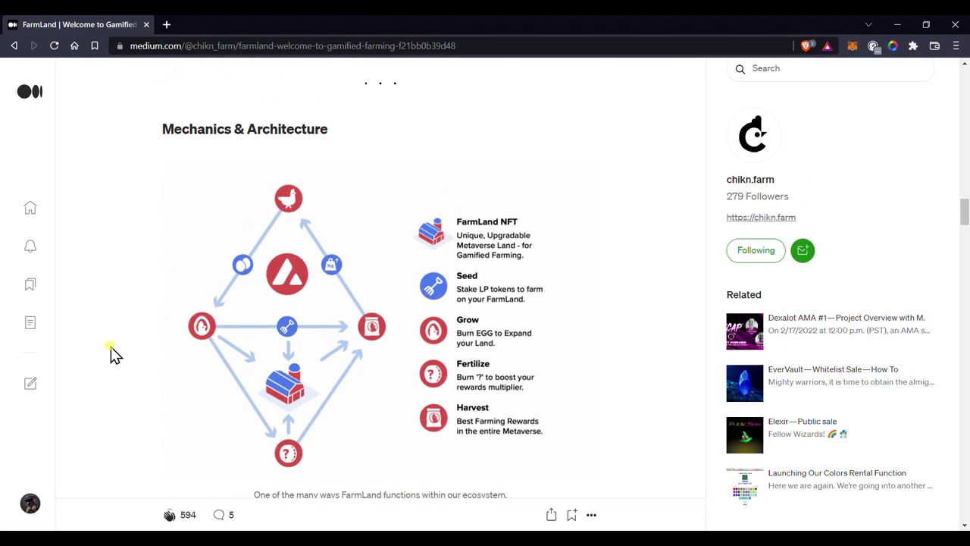
scroll(111, 347, "down", 8)
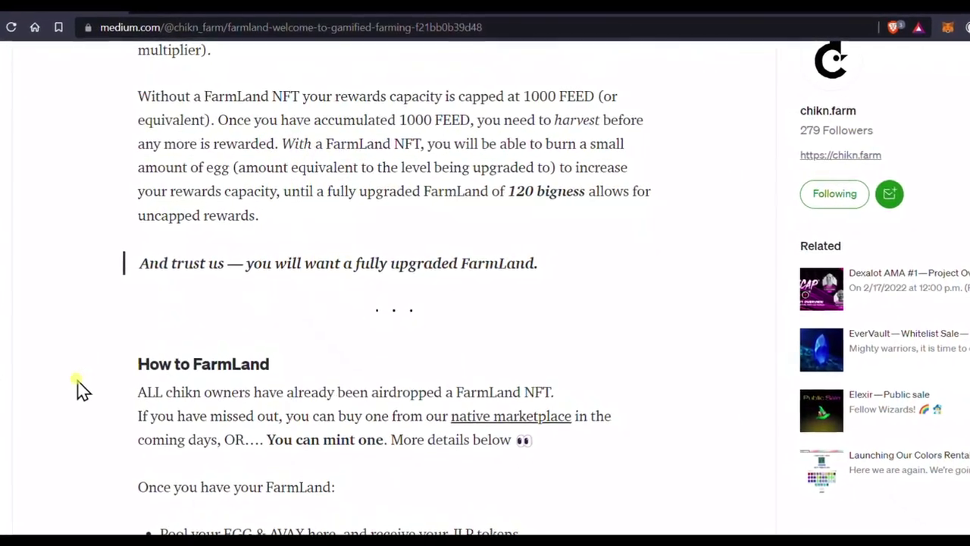
scroll(76, 394, "down", 2)
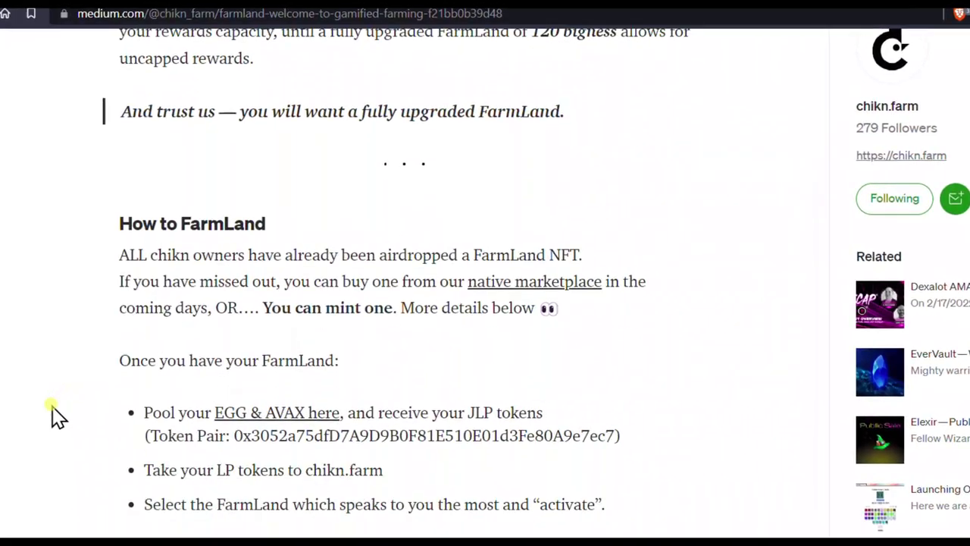
scroll(58, 417, "down", 3)
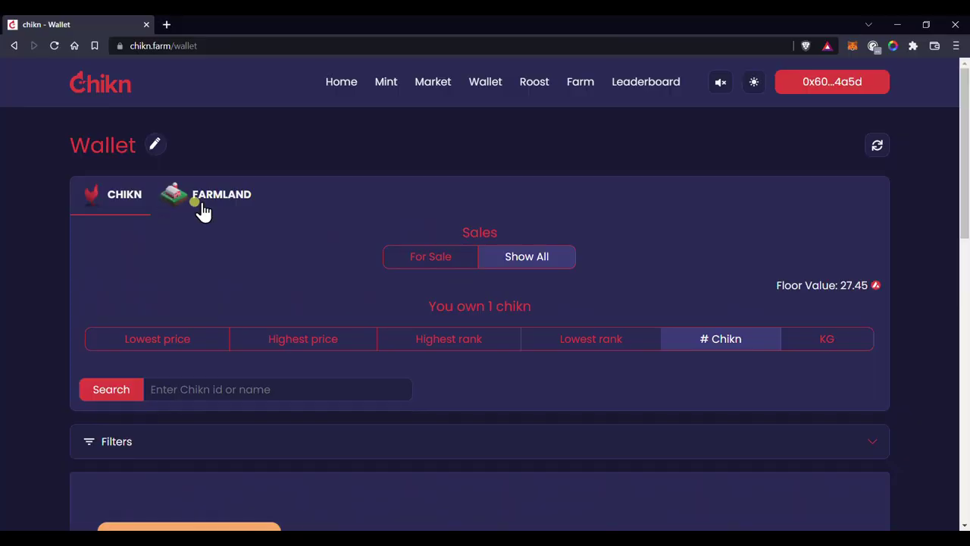
- View chikn #1275 in the wallet and display the owned FarmLand NFTs
scroll(26, 246, "down", 5)
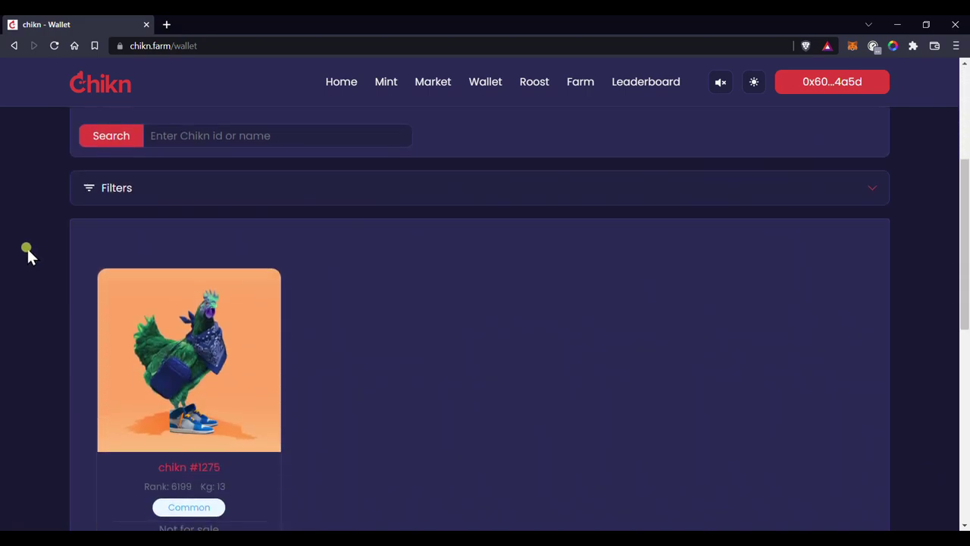
scroll(27, 246, "up", 5)
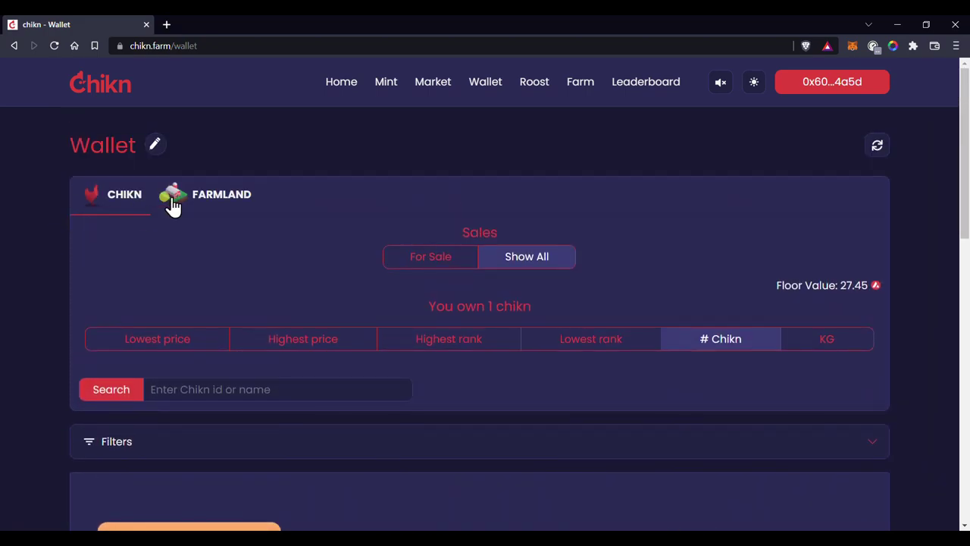
left_click(214, 198)
scroll(7, 256, "down", 4)
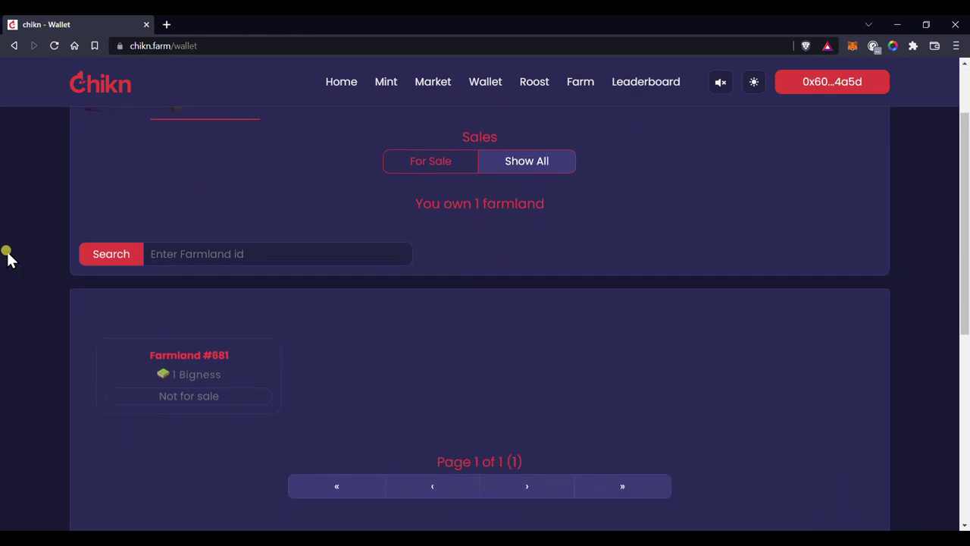
scroll(8, 255, "up", 1)
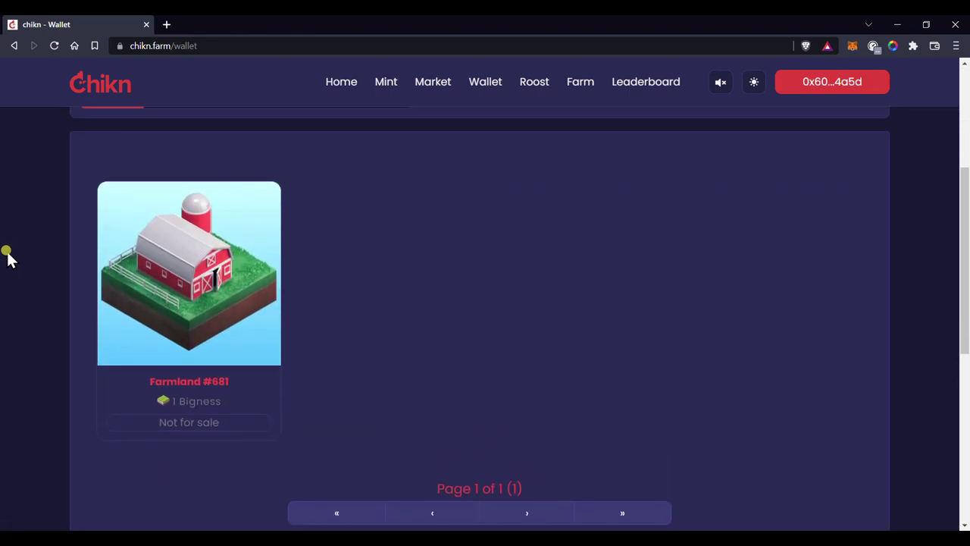
- Open Farmland #681 from the wallet and inspect its artwork, history and selling option
left_click(213, 292)
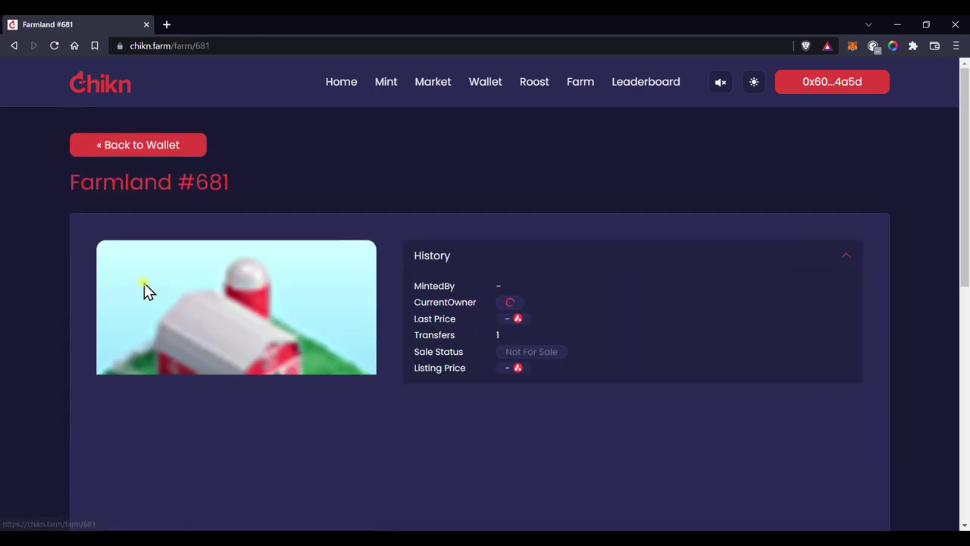
scroll(25, 288, "down", 1)
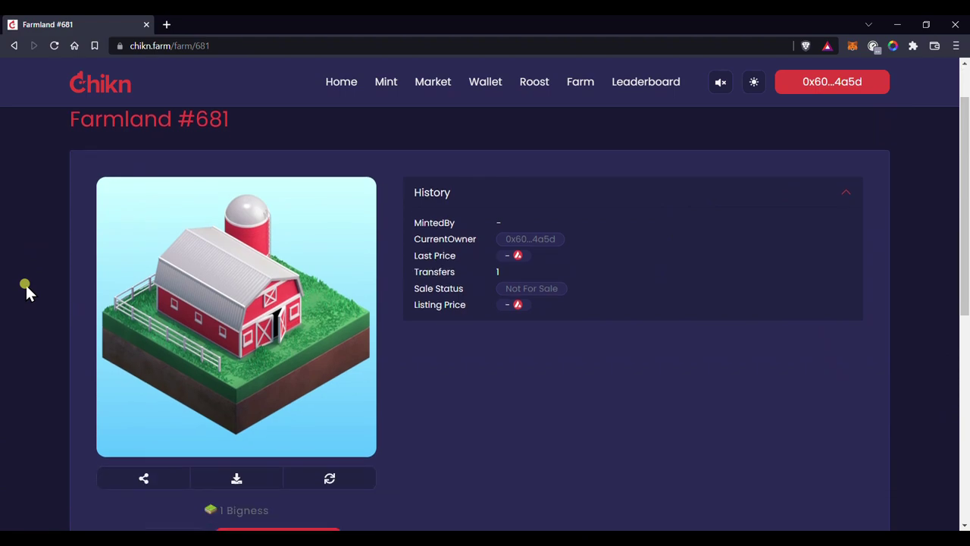
scroll(25, 288, "down", 1)
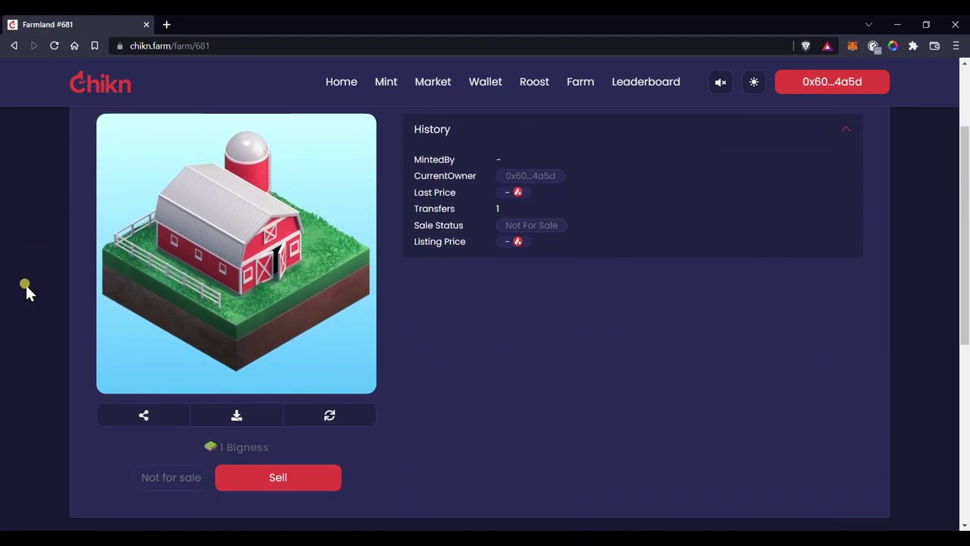
scroll(26, 289, "down", 1)
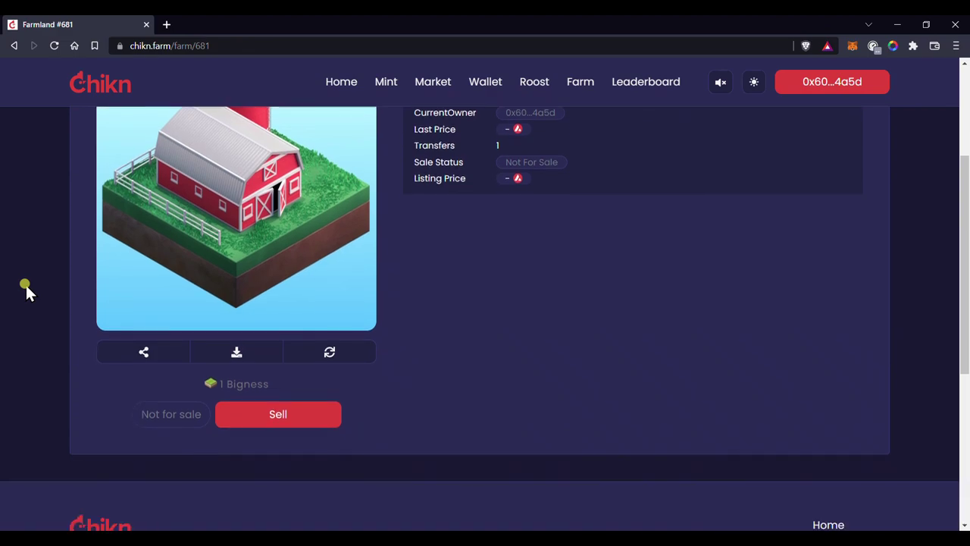
scroll(26, 289, "up", 3)
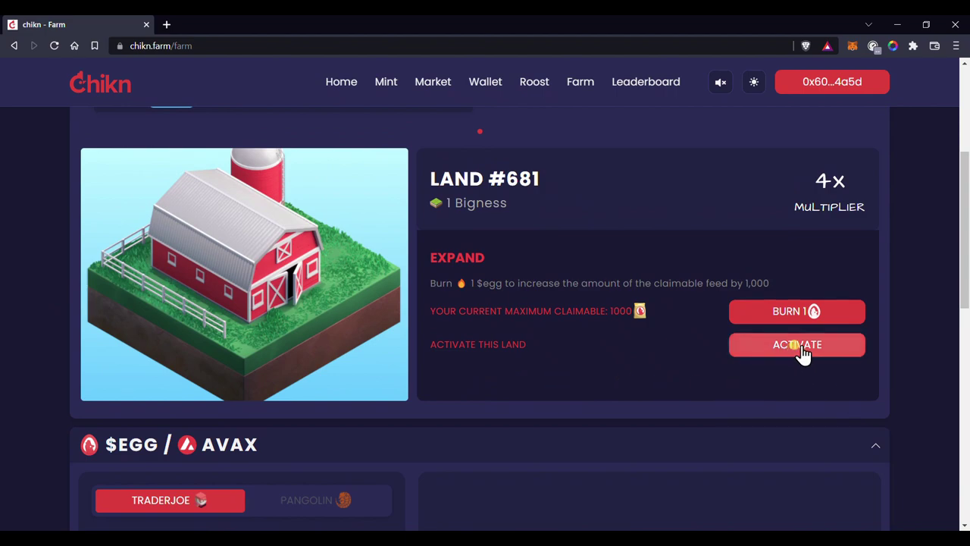
- Examine Land #681's multiplier, Expand and Activate options and the $EGG / AVAX deposit section on the farm page, and return to the wallet
scroll(902, 347, "down", 1)
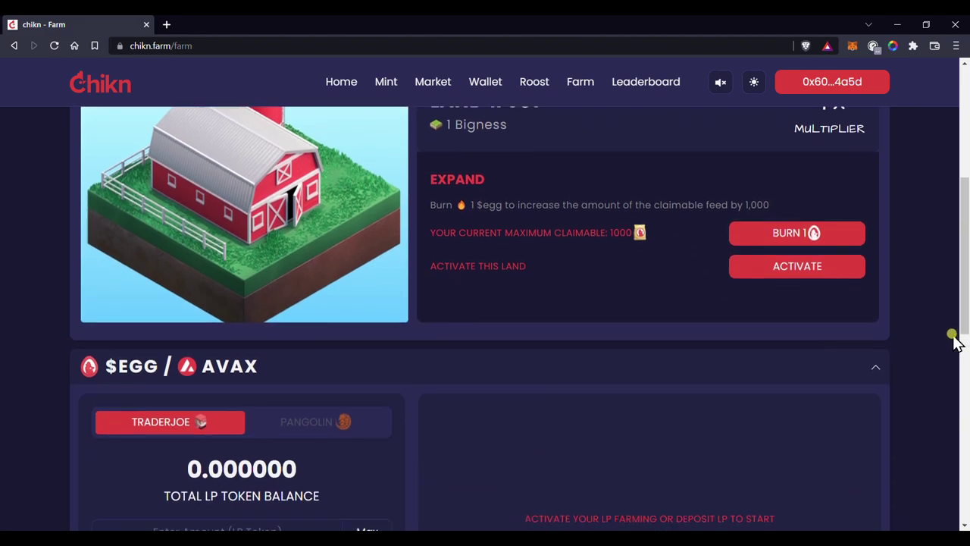
scroll(955, 343, "down", 3)
scroll(956, 343, "up", 1)
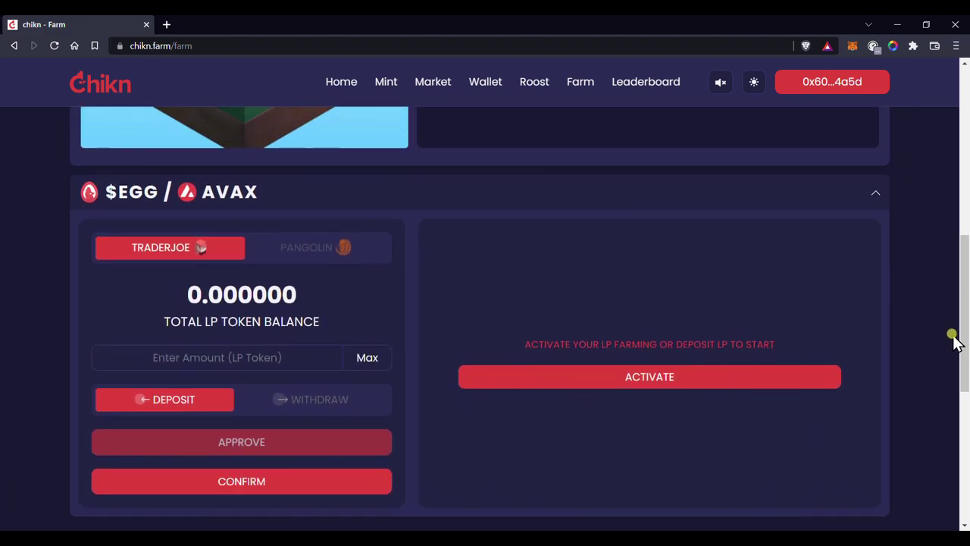
scroll(954, 341, "down", 1)
scroll(954, 341, "up", 7)
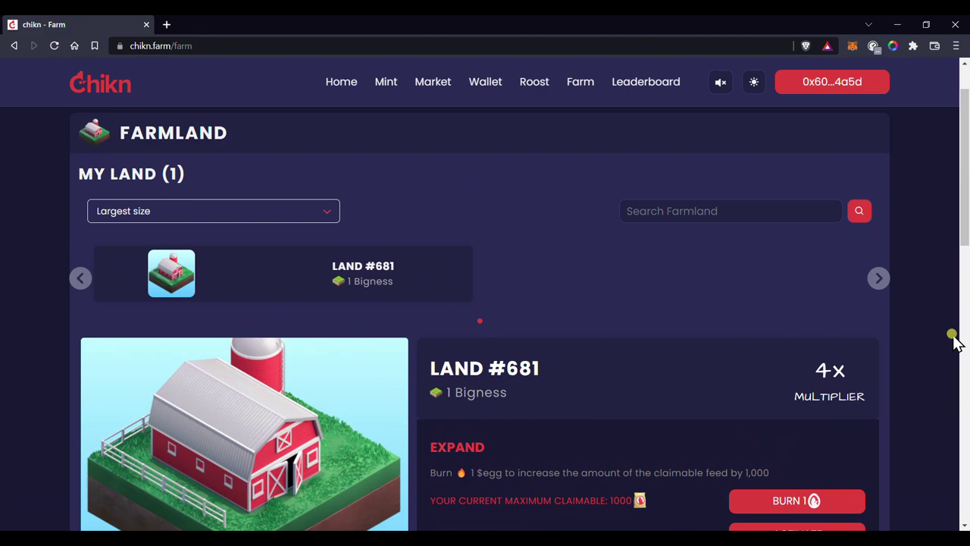
scroll(954, 341, "down", 2)
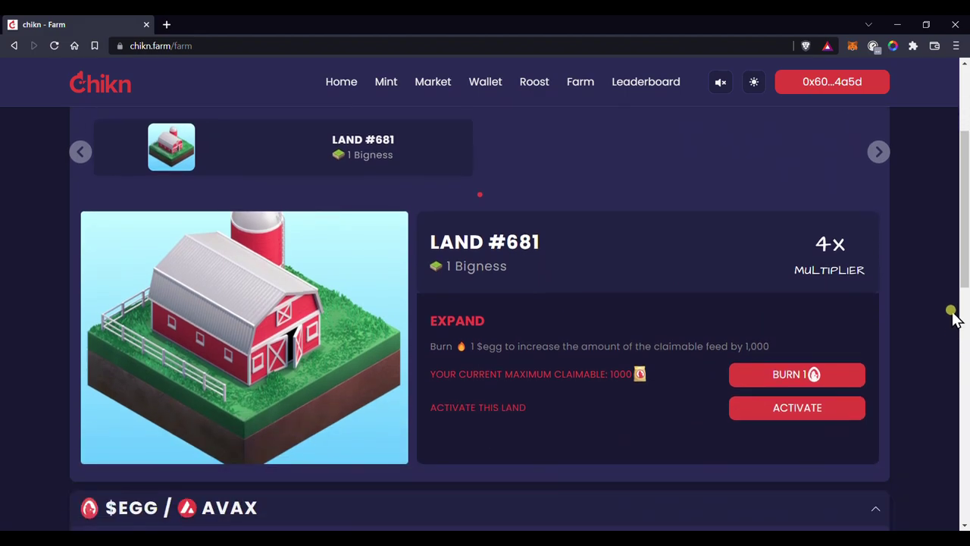
scroll(954, 319, "up", 1)
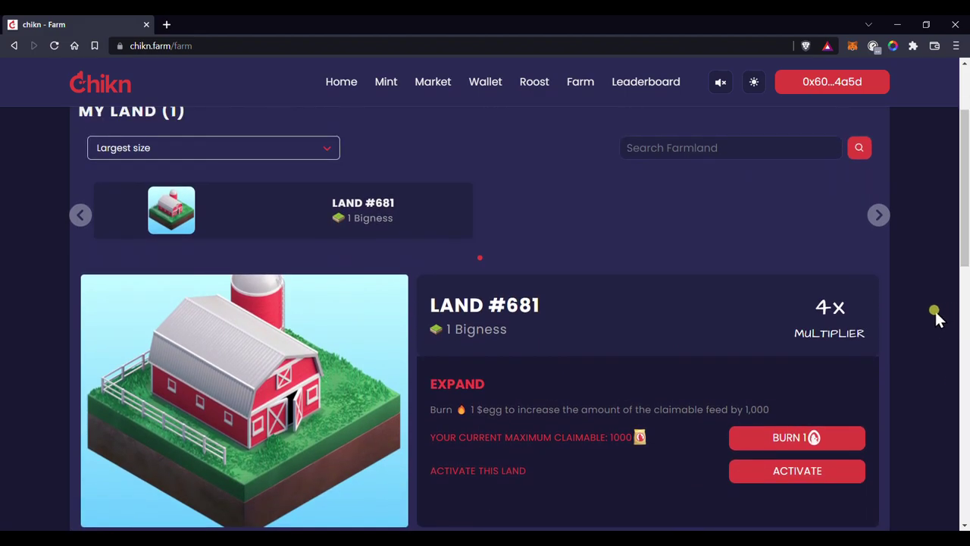
scroll(937, 317, "down", 5)
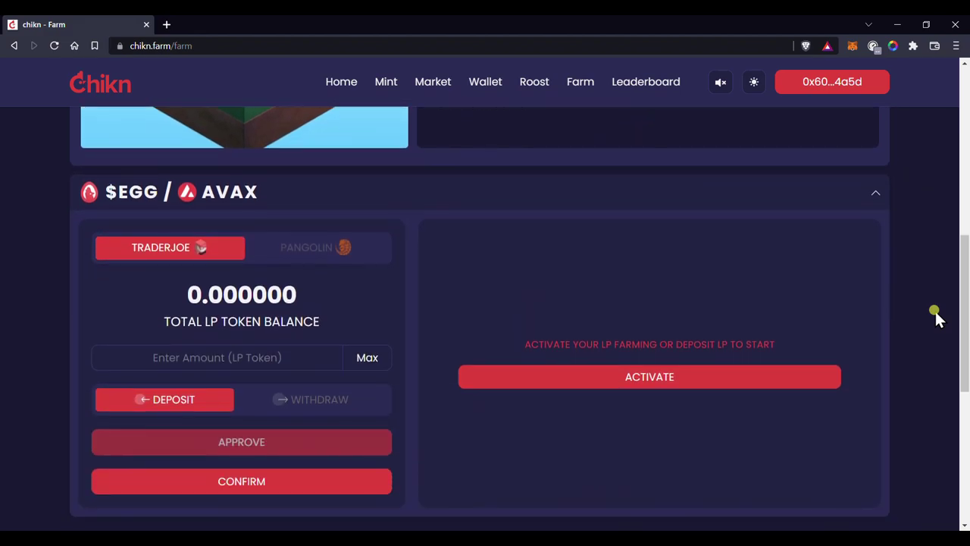
scroll(935, 311, "down", 3)
left_click(485, 81)
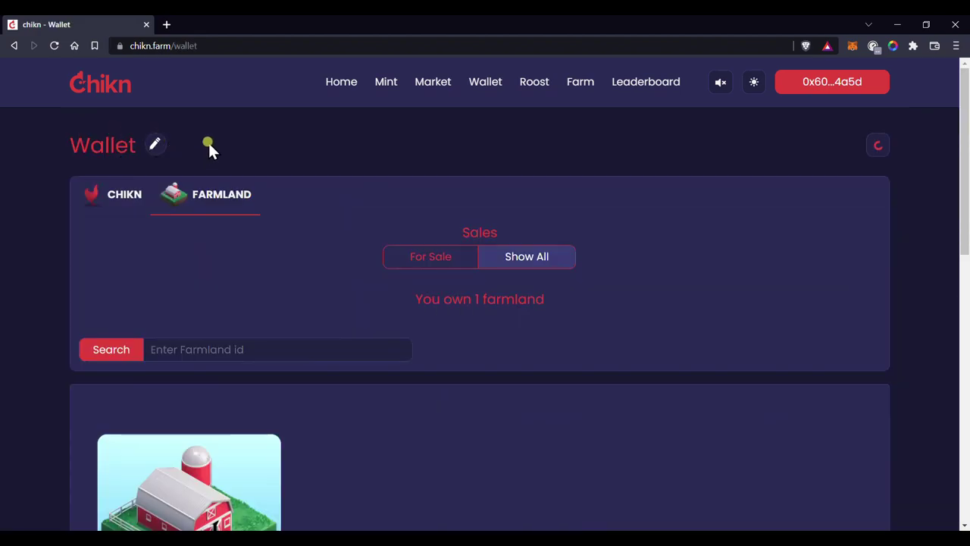
- Activate Land #681 on the chikn farm page and confirm the activation transaction in MetaMask
left_click(580, 83)
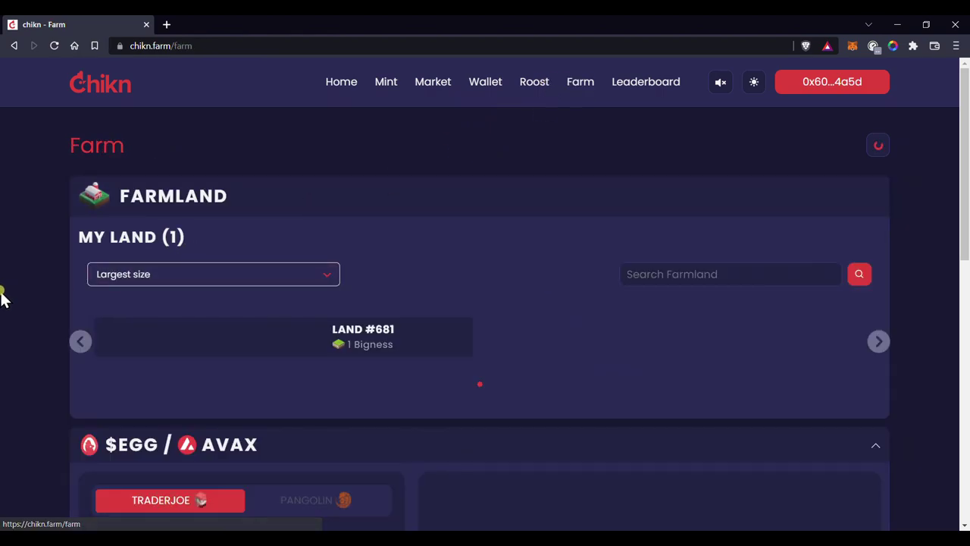
scroll(31, 280, "down", 2)
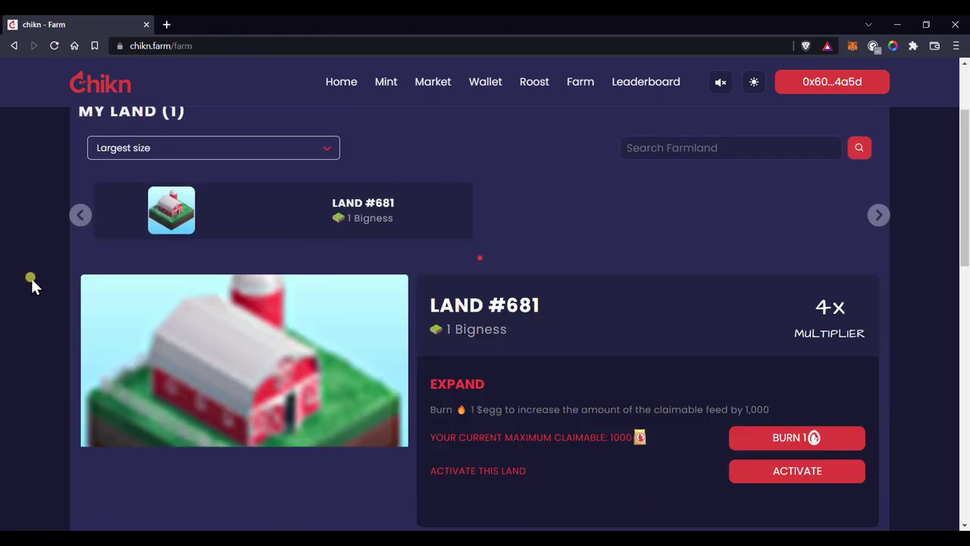
scroll(31, 278, "down", 3)
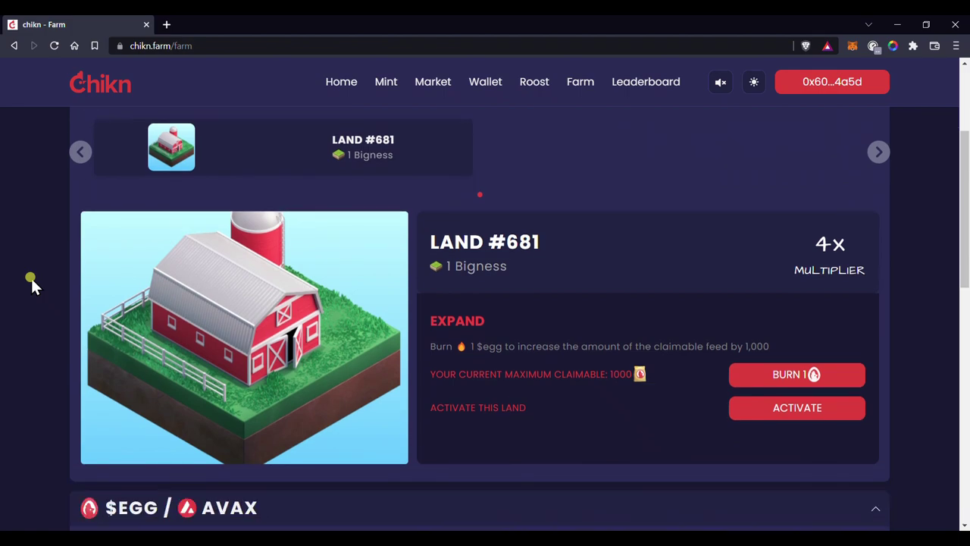
scroll(31, 278, "up", 1)
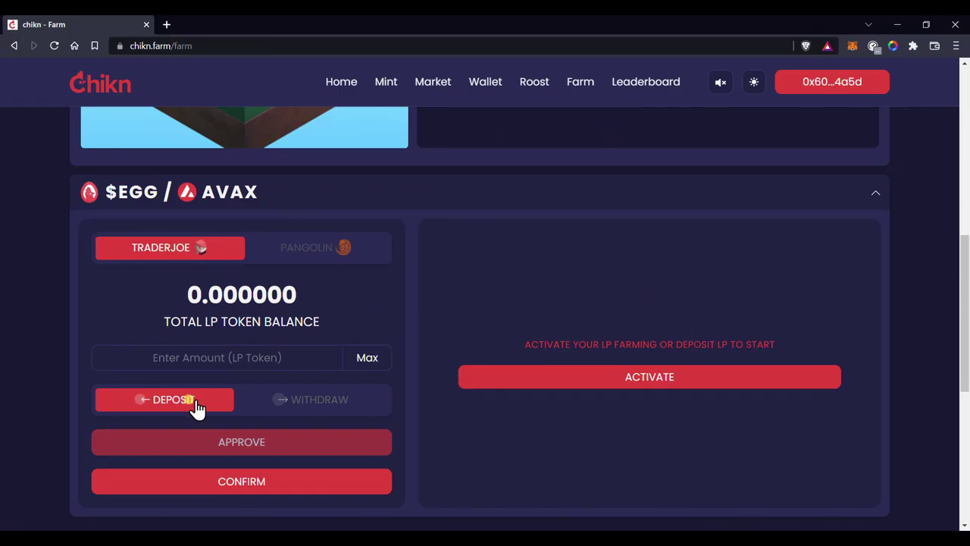
scroll(917, 271, "up", 4)
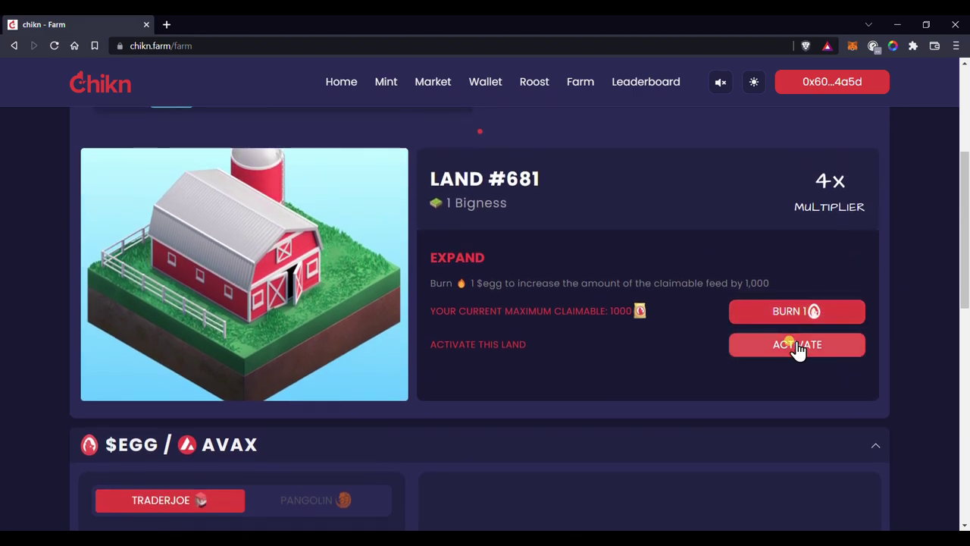
left_click(797, 345)
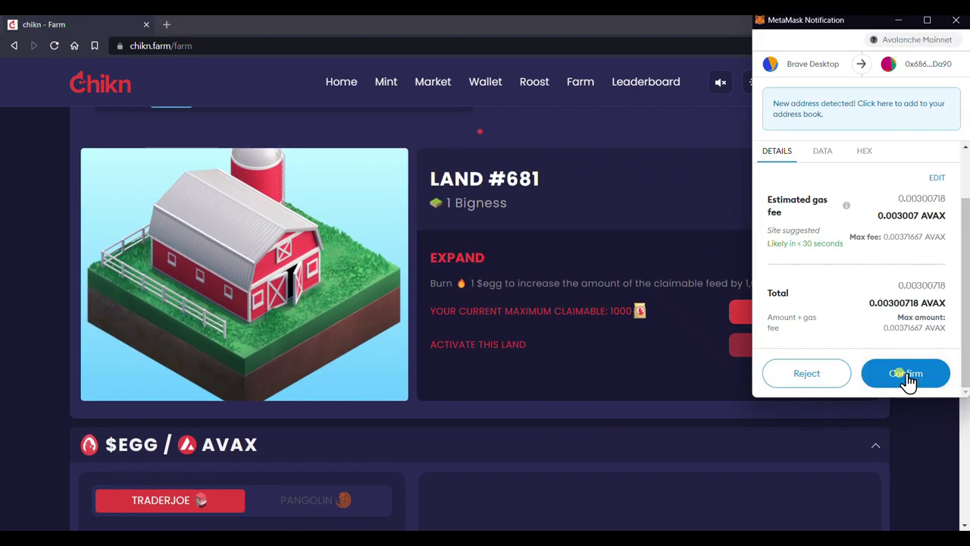
left_click(907, 374)
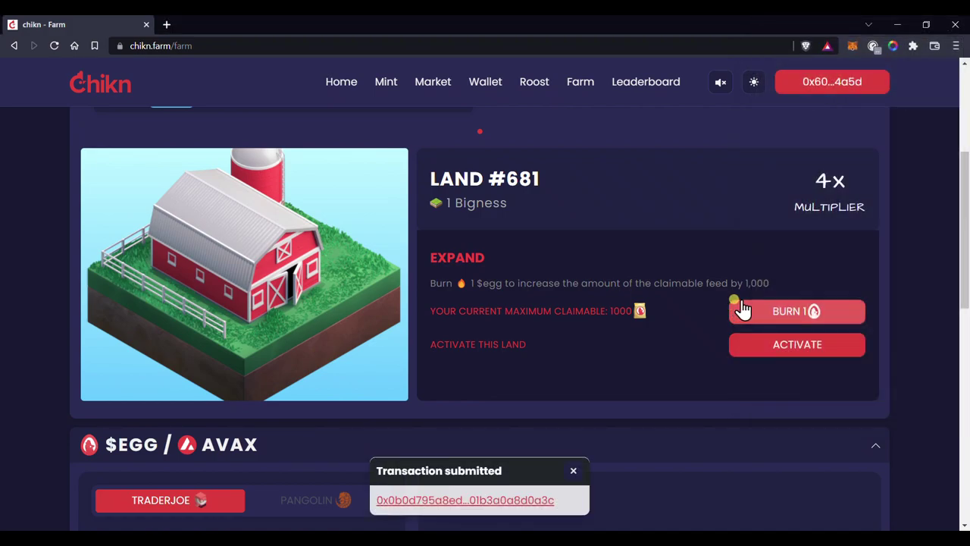
- Examine the activated Land #681 and the $EGG / AVAX section's staking, multiplier, feed and harvest details
scroll(928, 271, "up", 1)
scroll(928, 271, "up", 3)
scroll(932, 277, "down", 7)
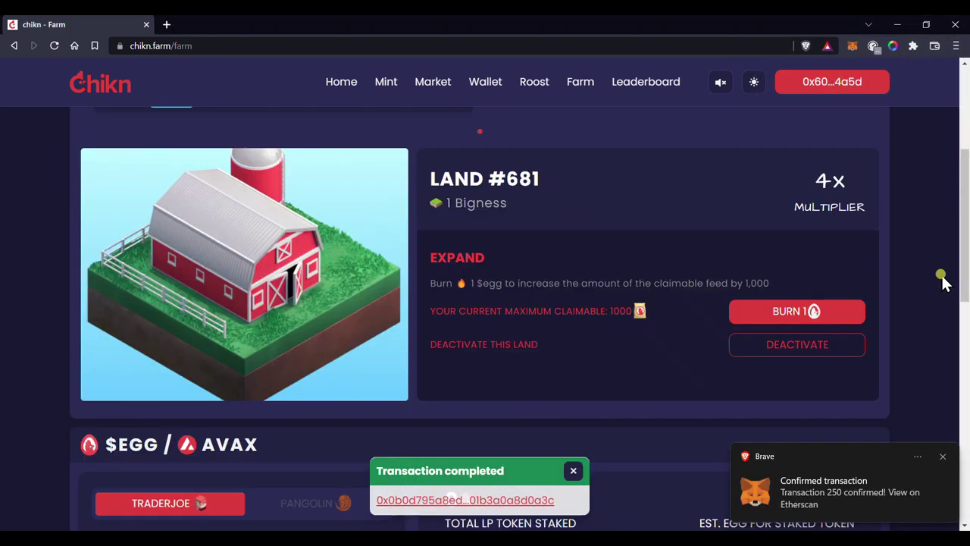
scroll(943, 282, "down", 1)
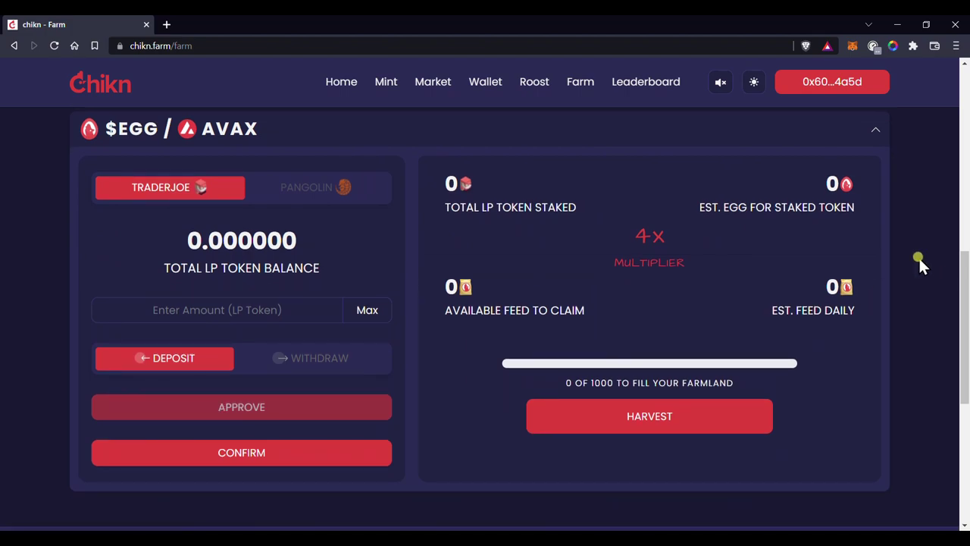
scroll(921, 261, "down", 4)
scroll(920, 262, "up", 5)
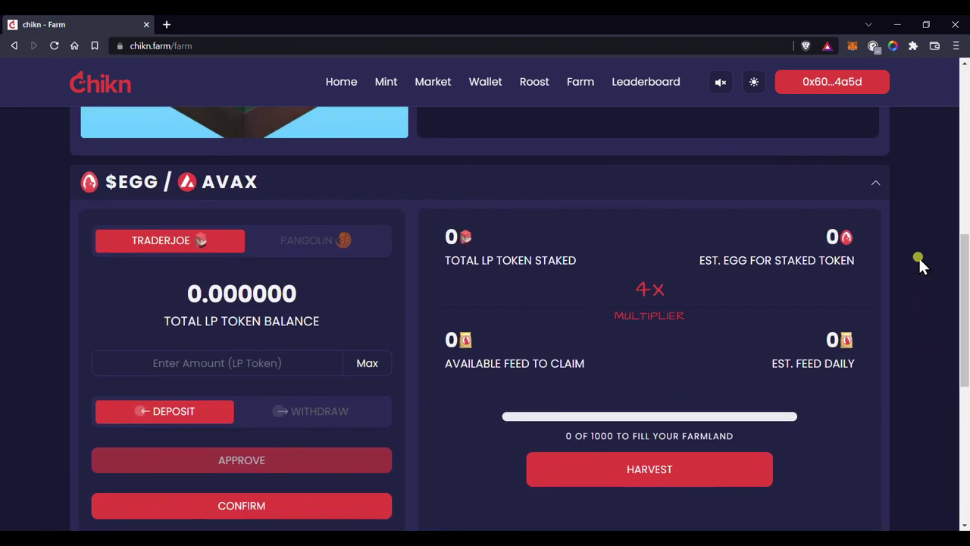
scroll(919, 262, "up", 5)
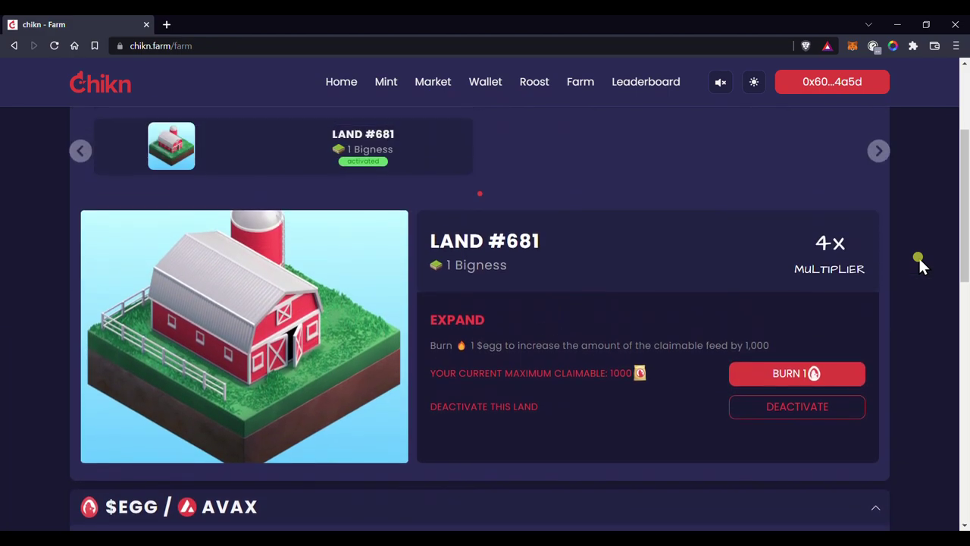
scroll(920, 260, "down", 5)
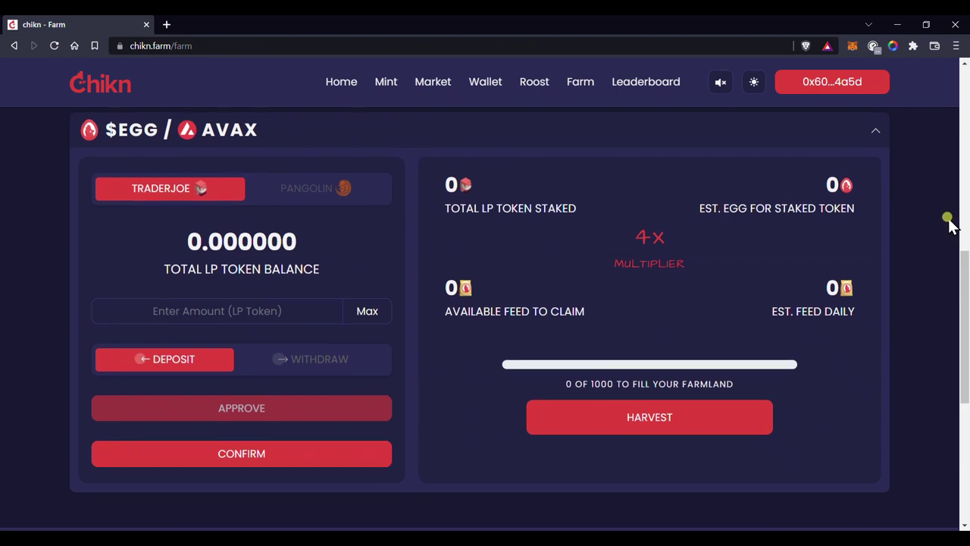
scroll(949, 222, "up", 3)
scroll(949, 220, "up", 2)
scroll(899, 319, "down", 5)
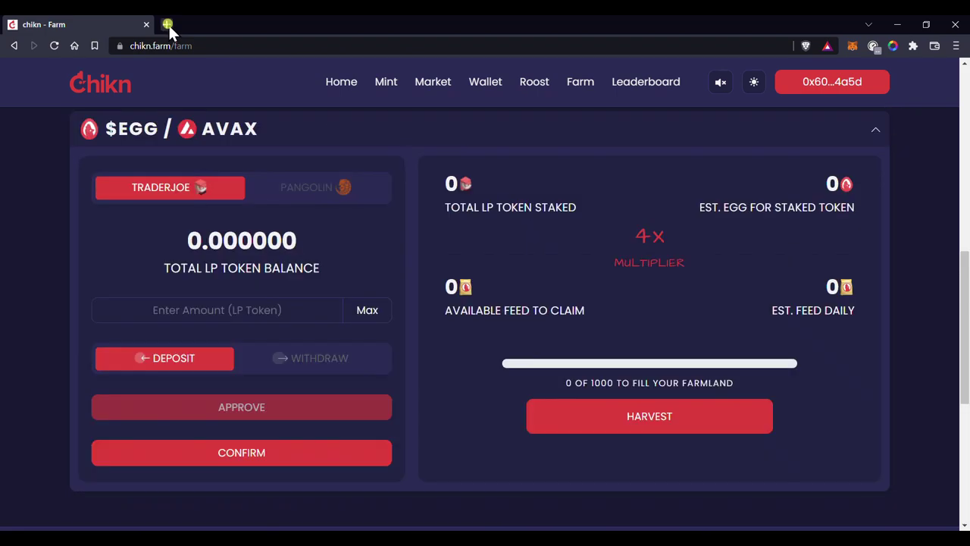
- Open Trader Joe's trade page in a new tab and choose EGG as the token to receive for AVAX
left_click(166, 24)
type("traderjoexyz.com/home#/trade")
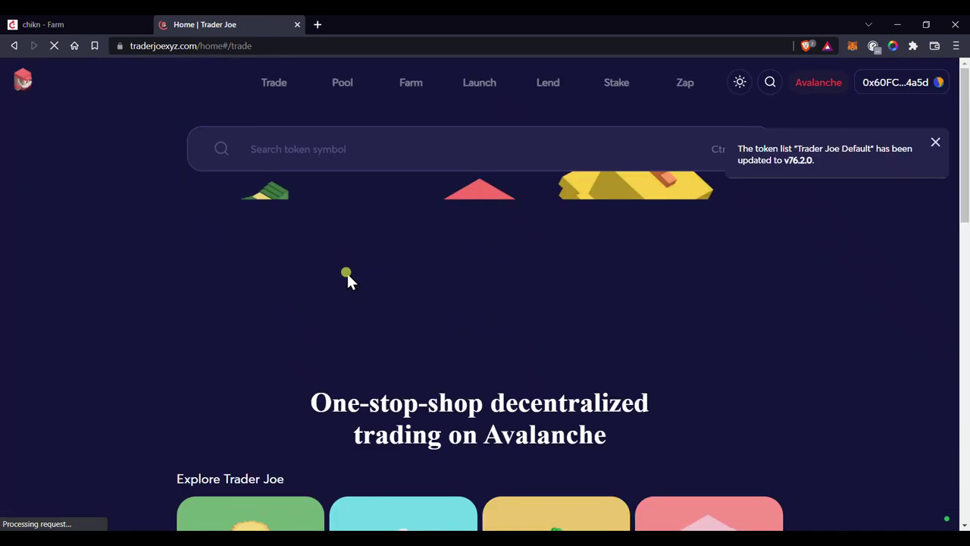
left_click(275, 82)
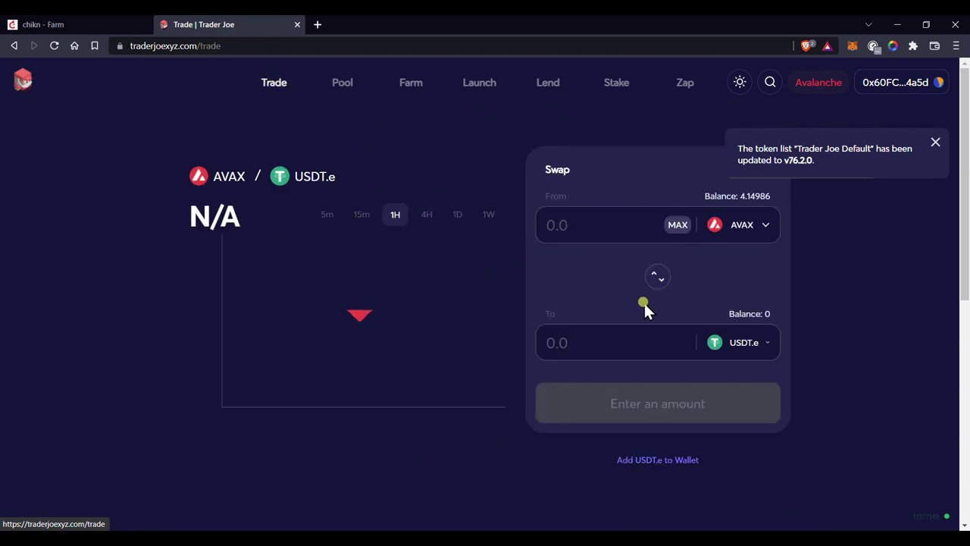
left_click(768, 343)
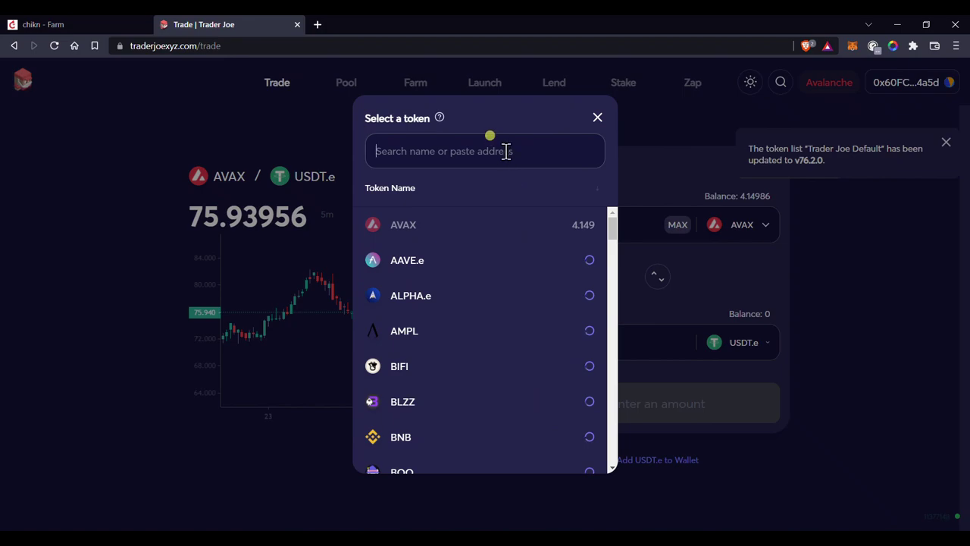
type("egg")
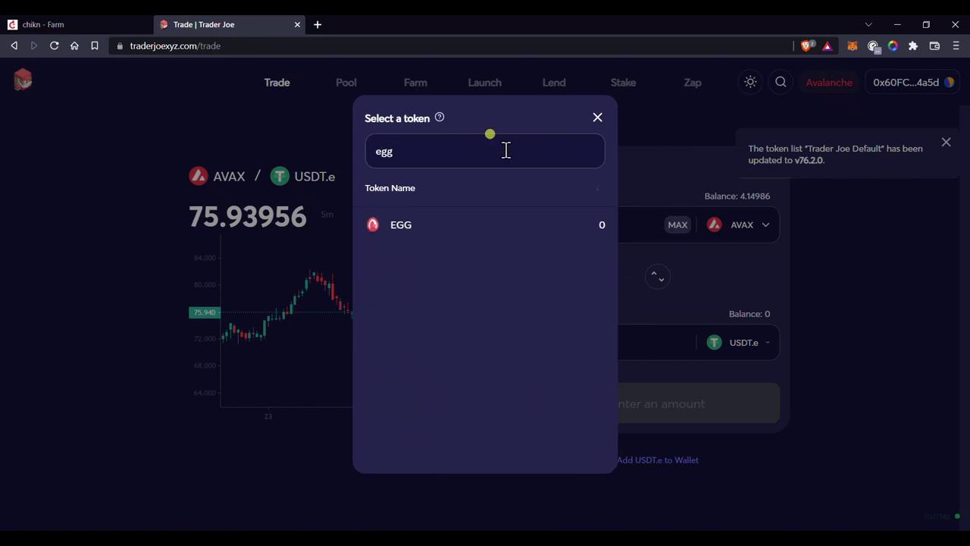
left_click(514, 226)
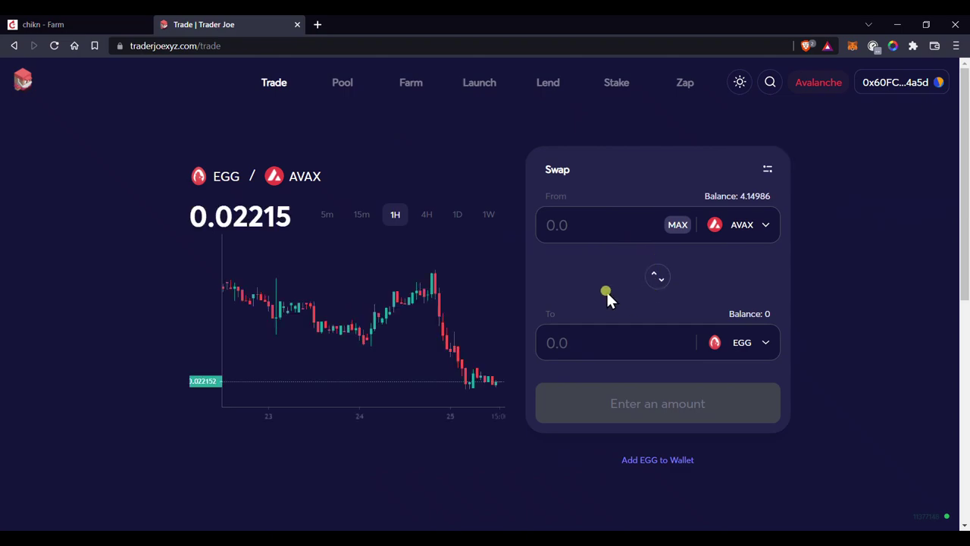
- Swap 2 AVAX for EGG, confirming the swap on Trader Joe and in MetaMask
type("2")
scroll(530, 297, "down", 2)
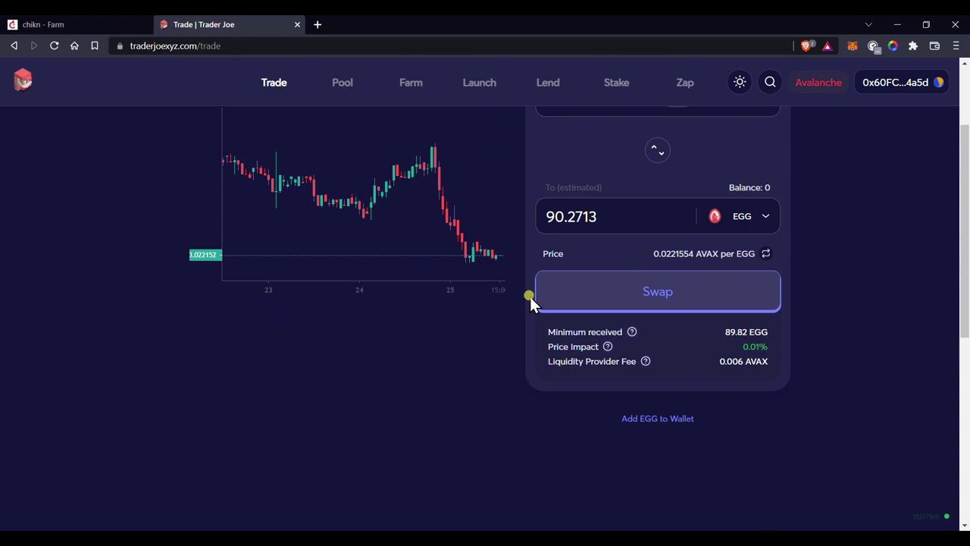
scroll(529, 297, "up", 1)
scroll(530, 296, "up", 1)
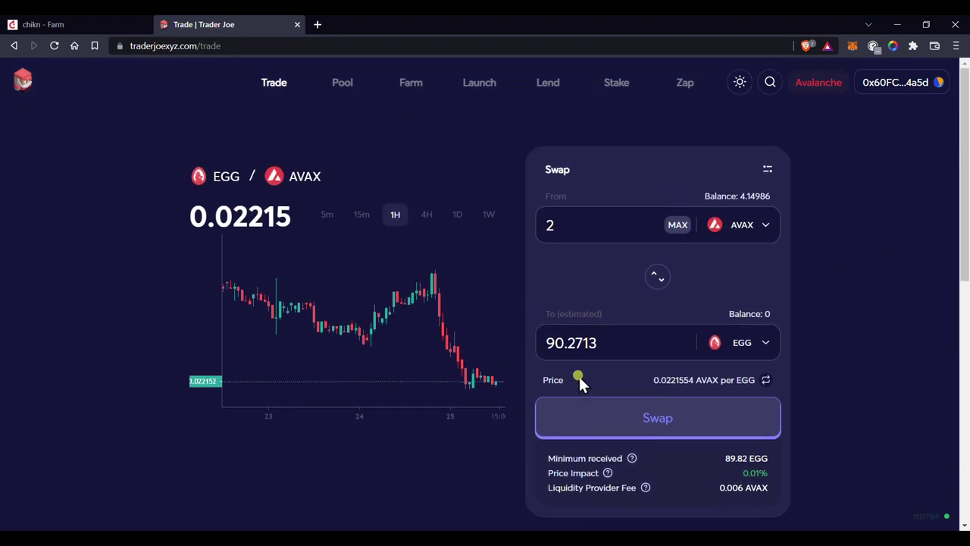
left_click(678, 427)
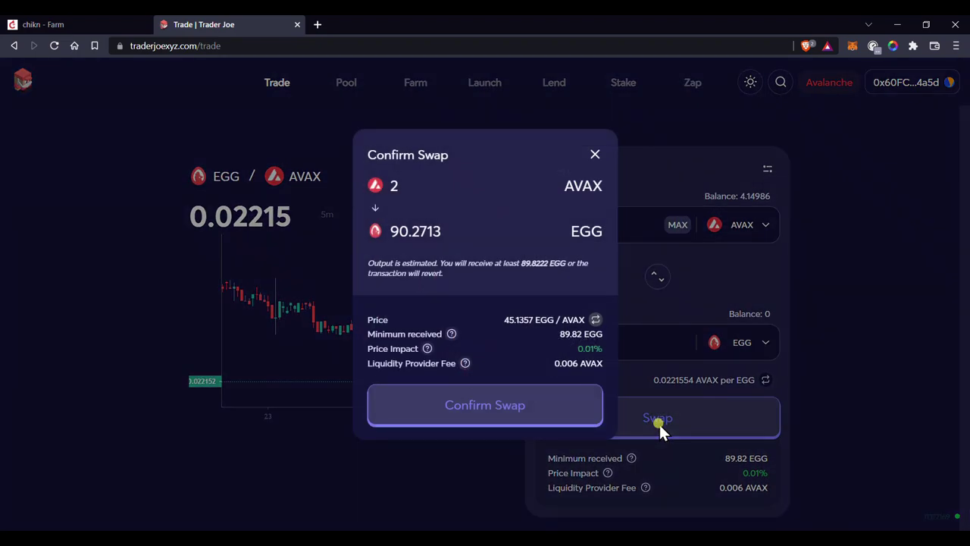
left_click(485, 408)
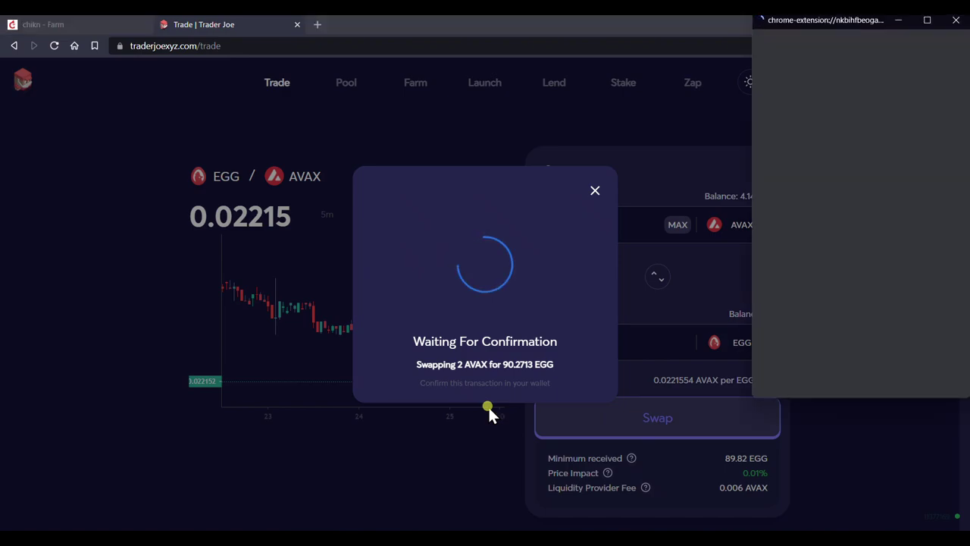
left_click(903, 375)
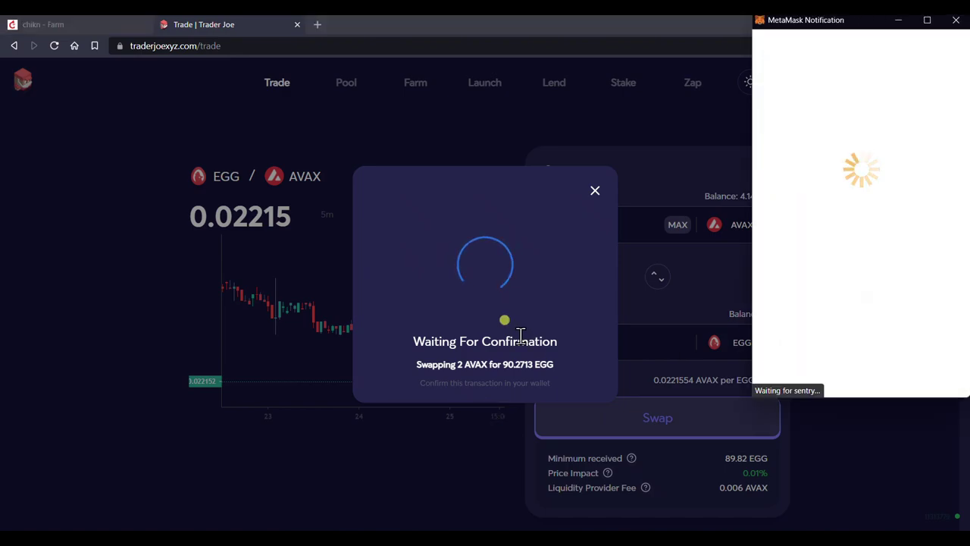
left_click(505, 392)
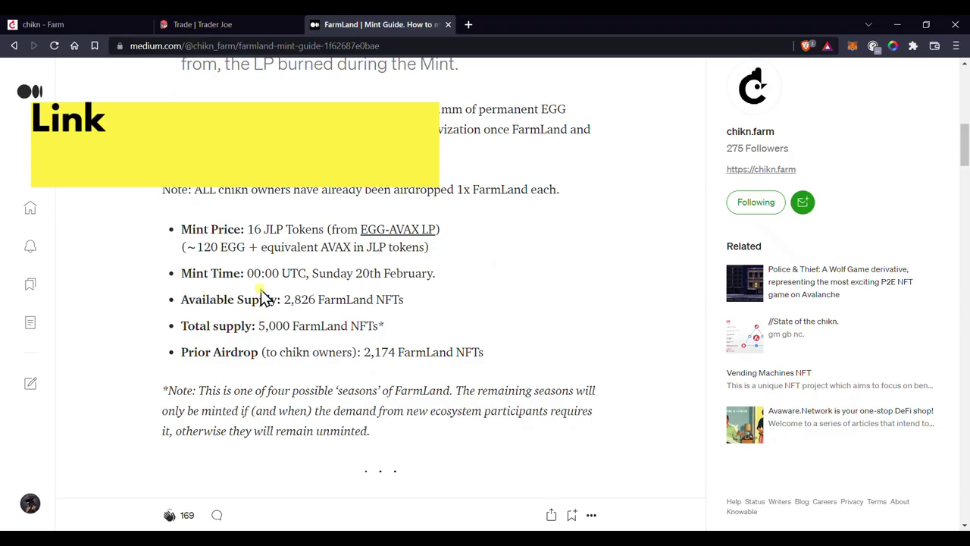
- Go from the FarmLand mint guide to Trader Joe's EGG/AVAX pool and set the EGG amount to supply to 89.2713
scroll(261, 174, "down", 5)
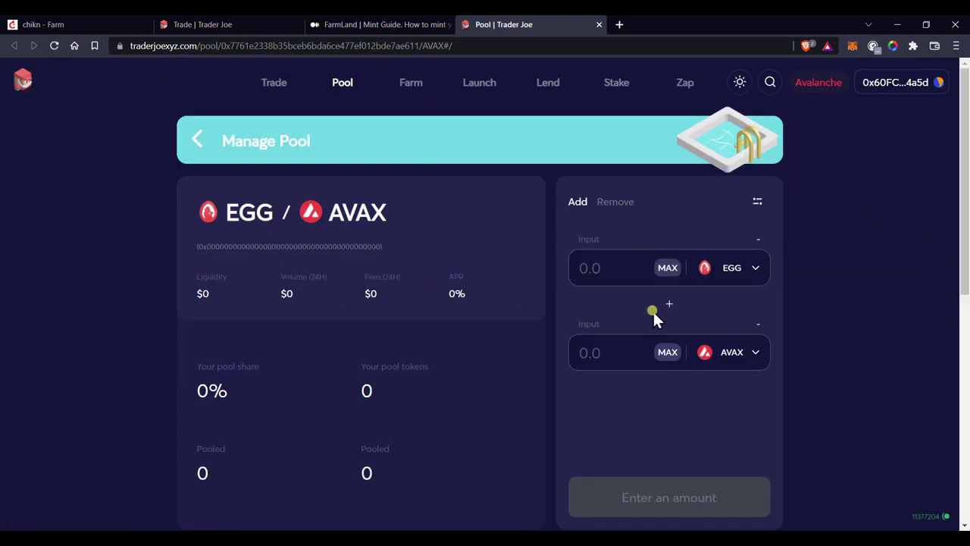
left_click(668, 269)
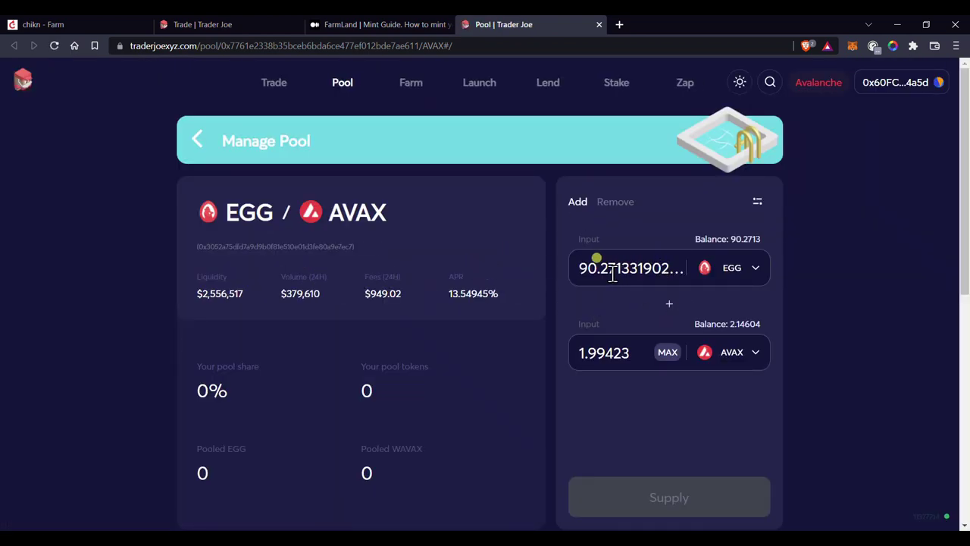
left_click(597, 268)
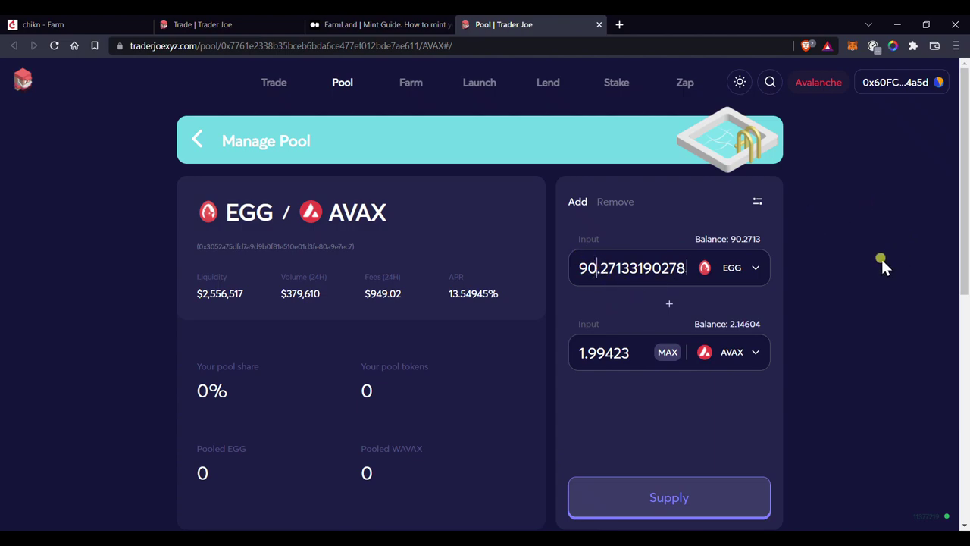
key("BackSpace")
key("BackSpace")
type("89")
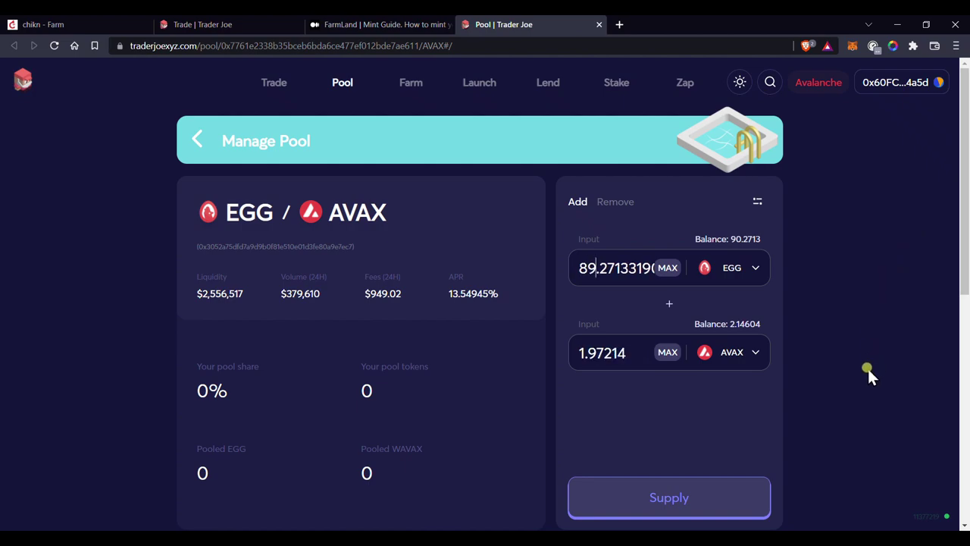
- Supply the entered EGG and AVAX amounts to the pool, confirm the transaction in MetaMask and dismiss the submission notice
scroll(868, 368, "down", 1)
scroll(705, 391, "up", 1)
scroll(626, 405, "down", 1)
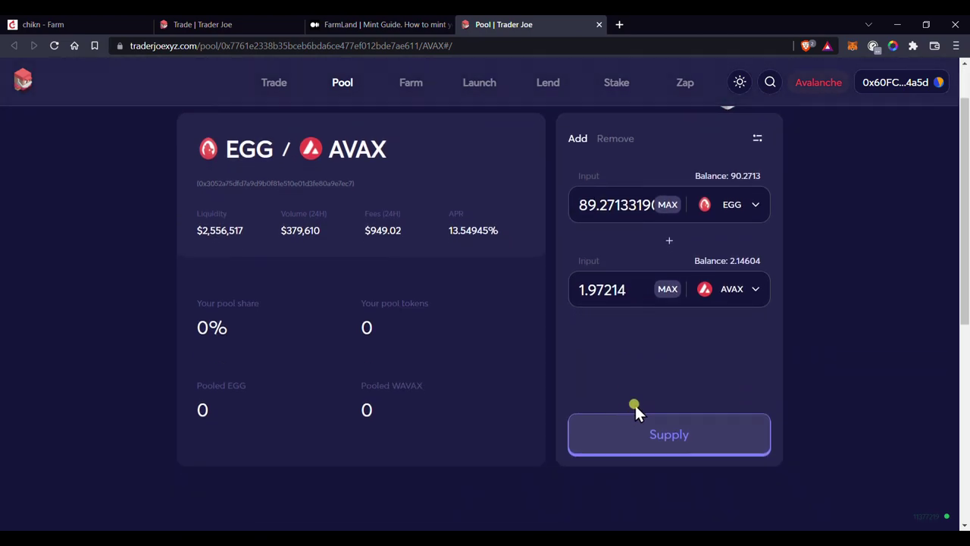
left_click(676, 438)
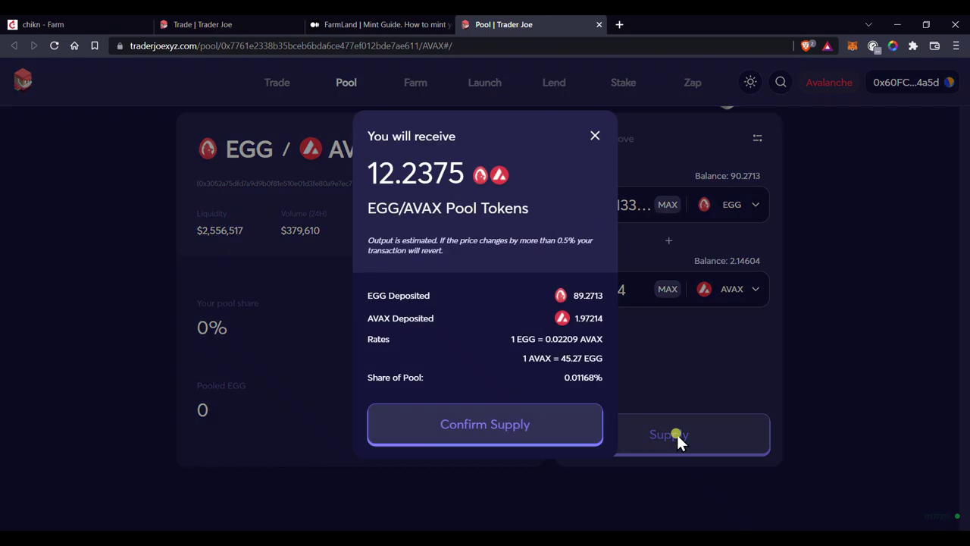
left_click(488, 422)
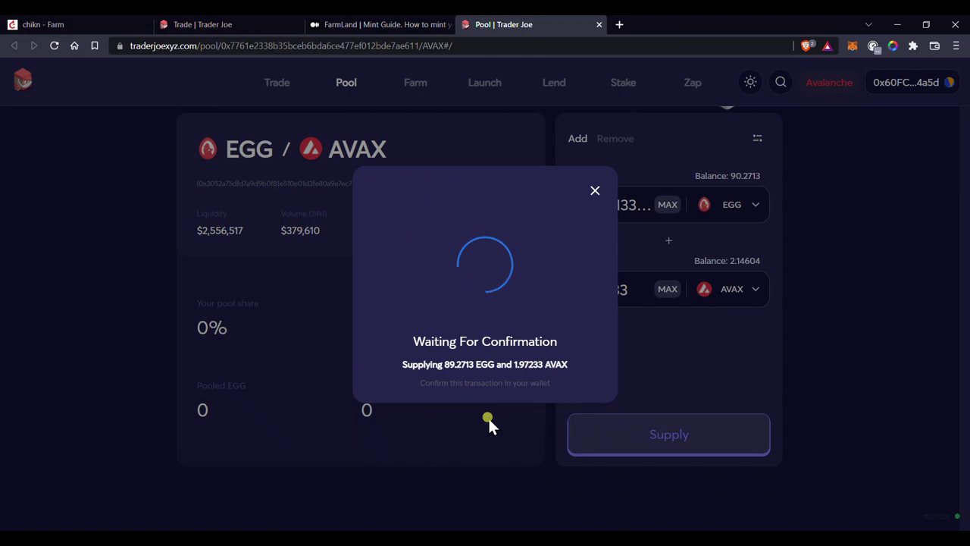
left_click(906, 373)
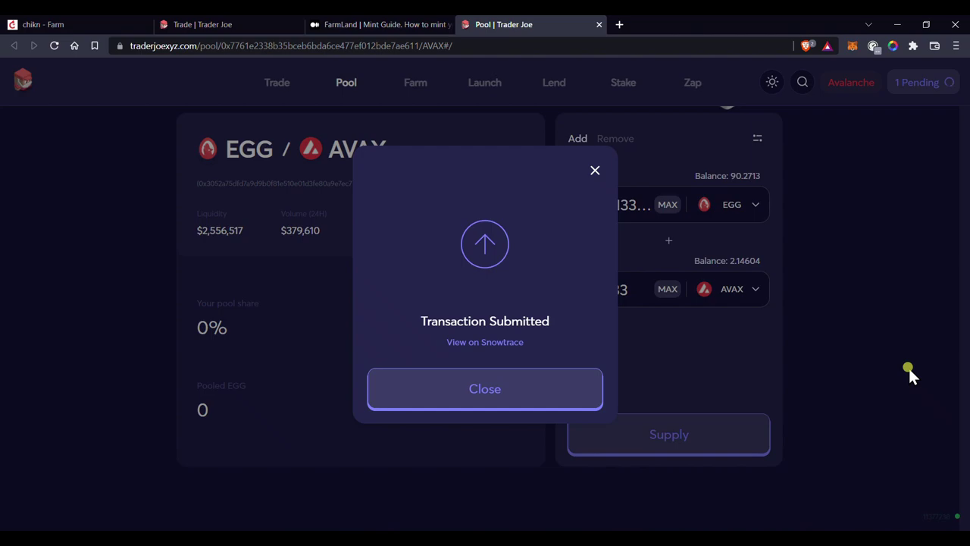
left_click(460, 395)
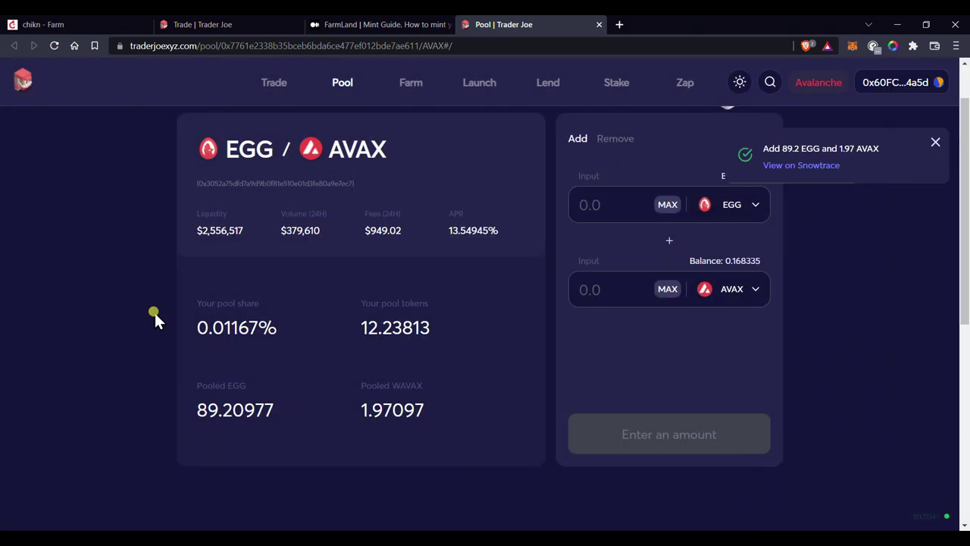
- Switch back to the chikn.farm page, refresh the farm data and go to the Trader Joe deposit form for EGG/AVAX LP tokens
key("ctrl+1")
scroll(472, 217, "down", 2)
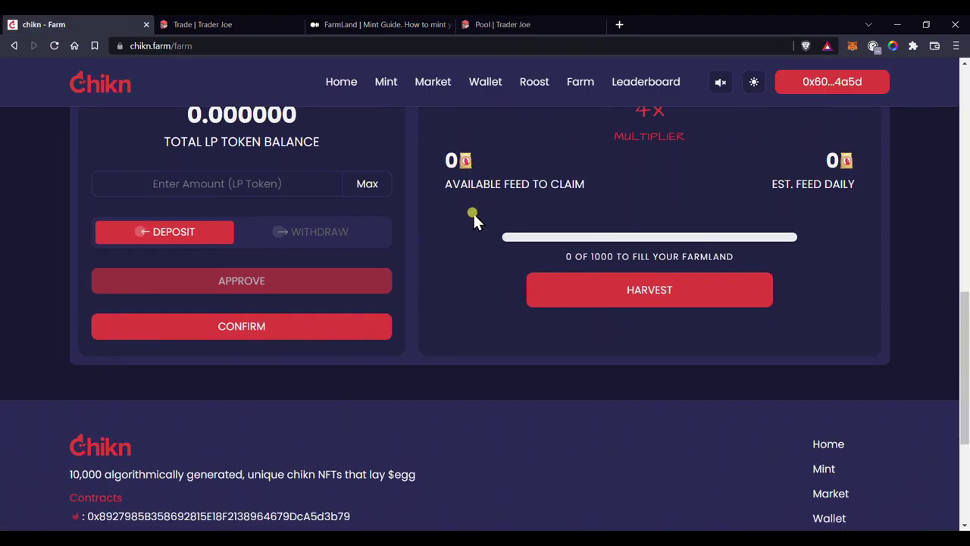
scroll(414, 221, "up", 9)
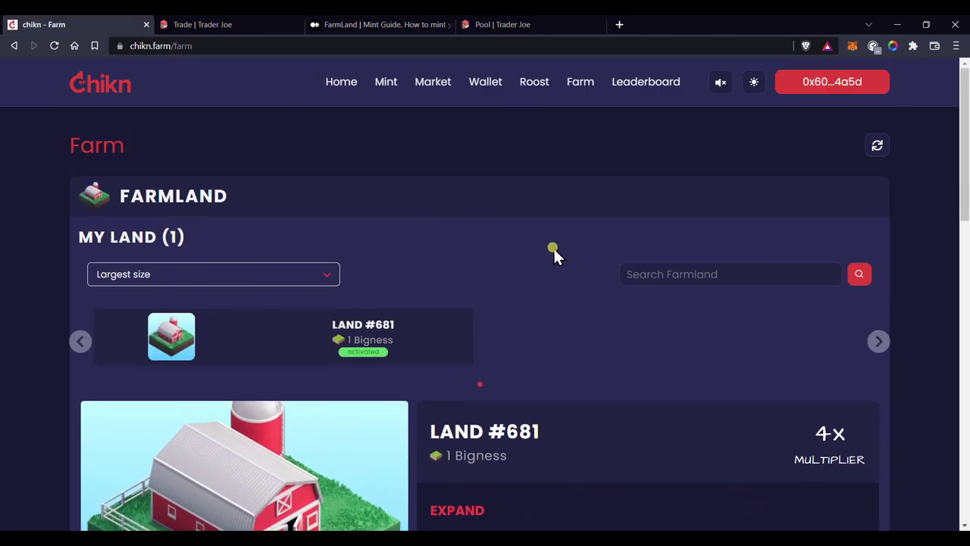
left_click(869, 152)
scroll(906, 262, "down", 3)
scroll(903, 257, "down", 5)
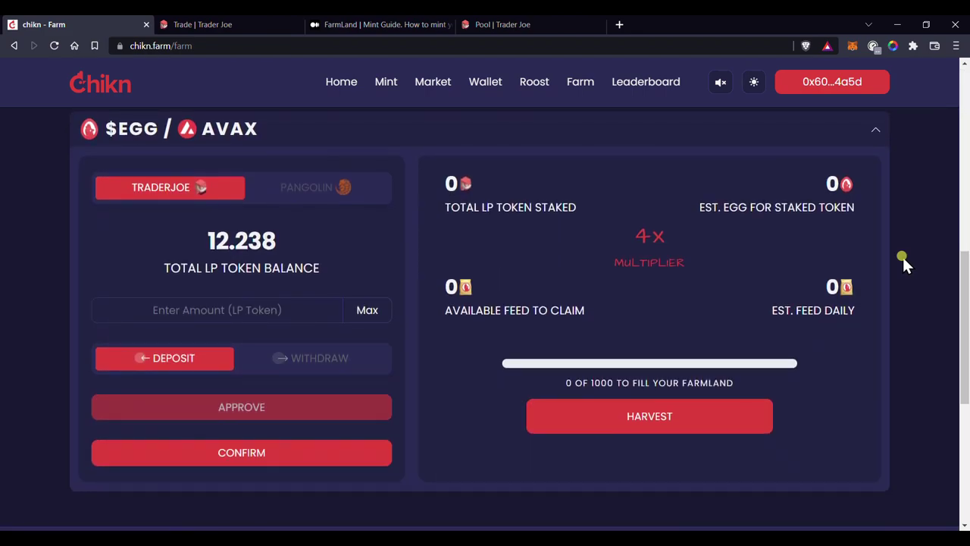
scroll(902, 257, "up", 1)
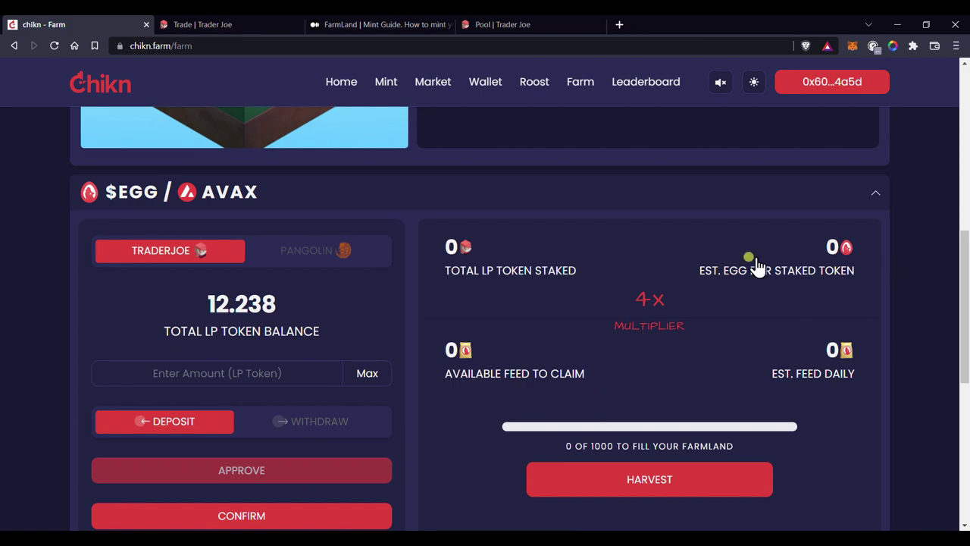
scroll(30, 394, "down", 1)
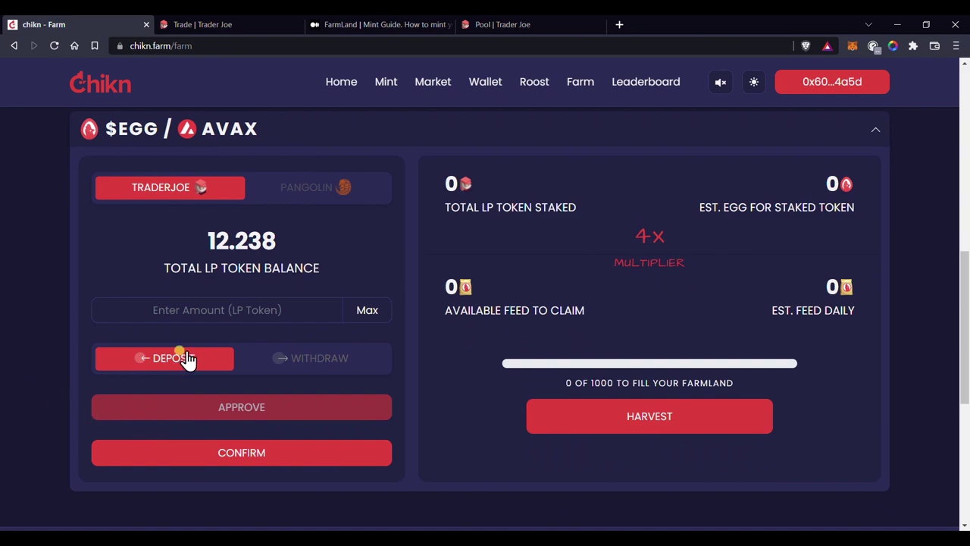
- Set the LP token amount to 1000 in the EGG/AVAX deposit form and request approval for it
left_click(367, 310)
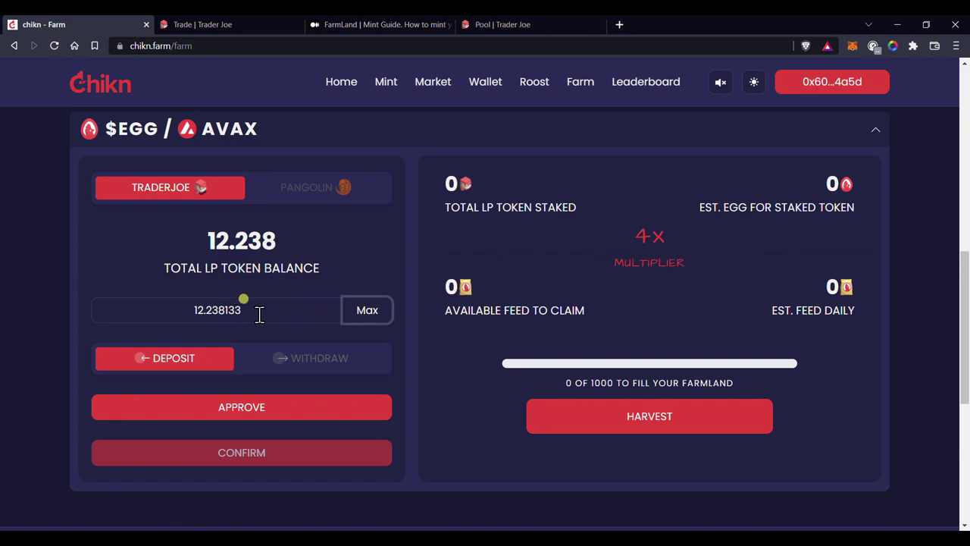
left_click_drag(260, 314, 191, 317)
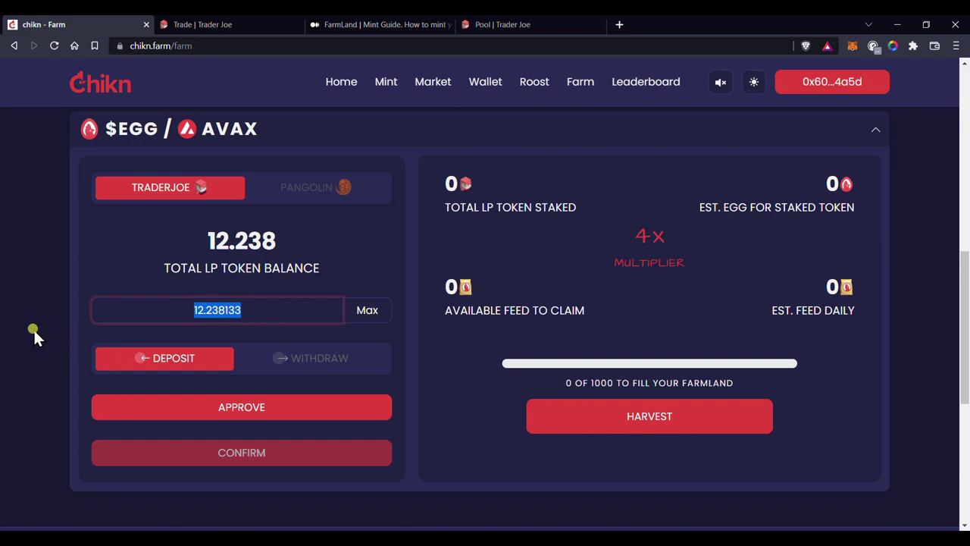
type("1000")
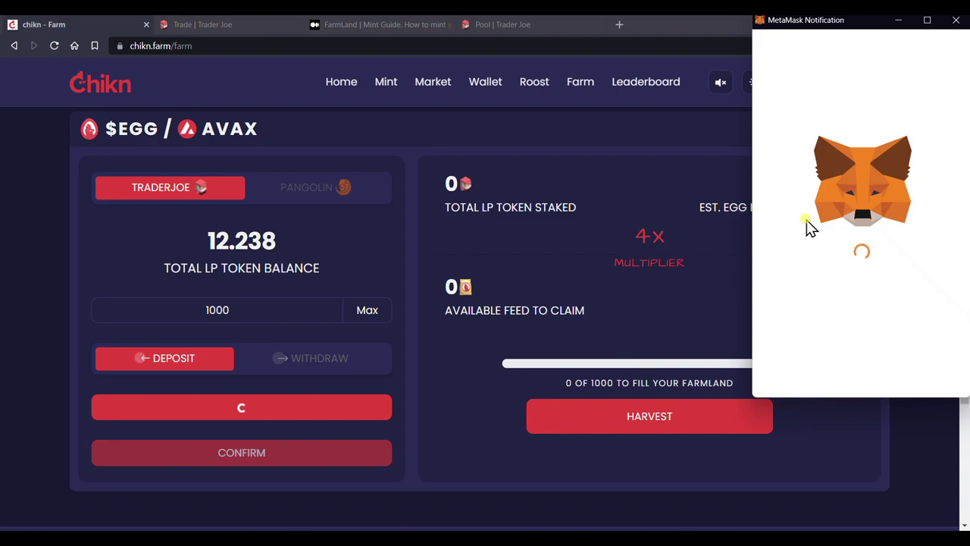
- Review the full transaction details of the JLP spending permission in MetaMask and confirm the approval
scroll(815, 253, "down", 1)
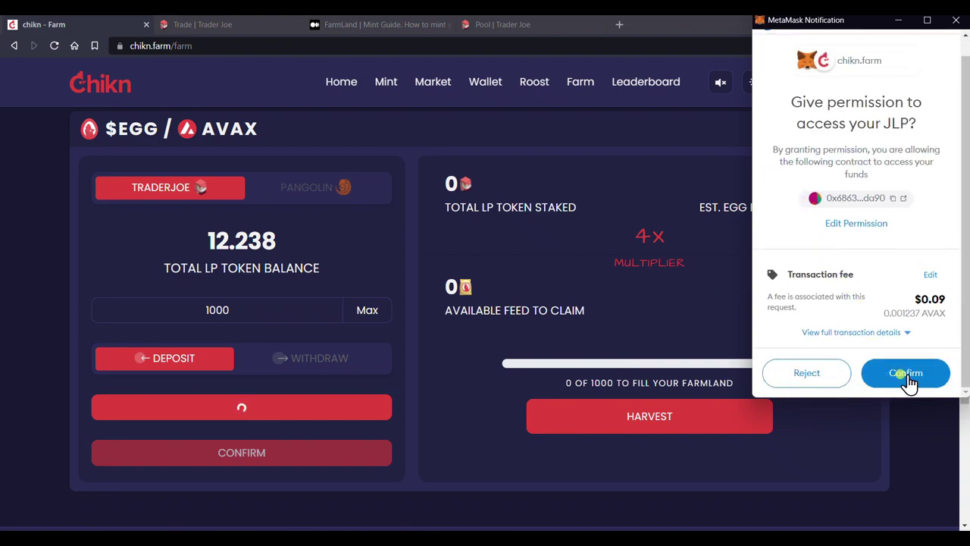
left_click(897, 335)
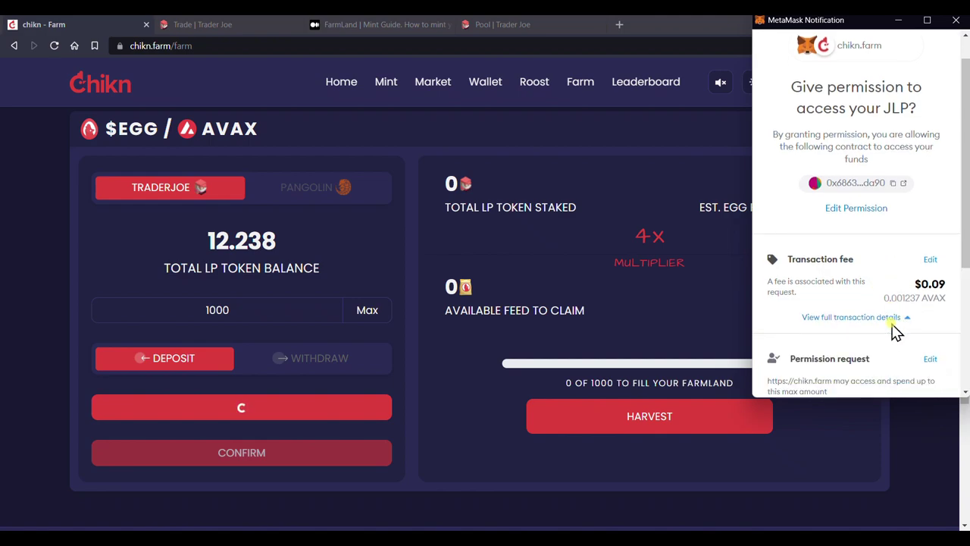
scroll(849, 279, "down", 2)
scroll(823, 251, "down", 1)
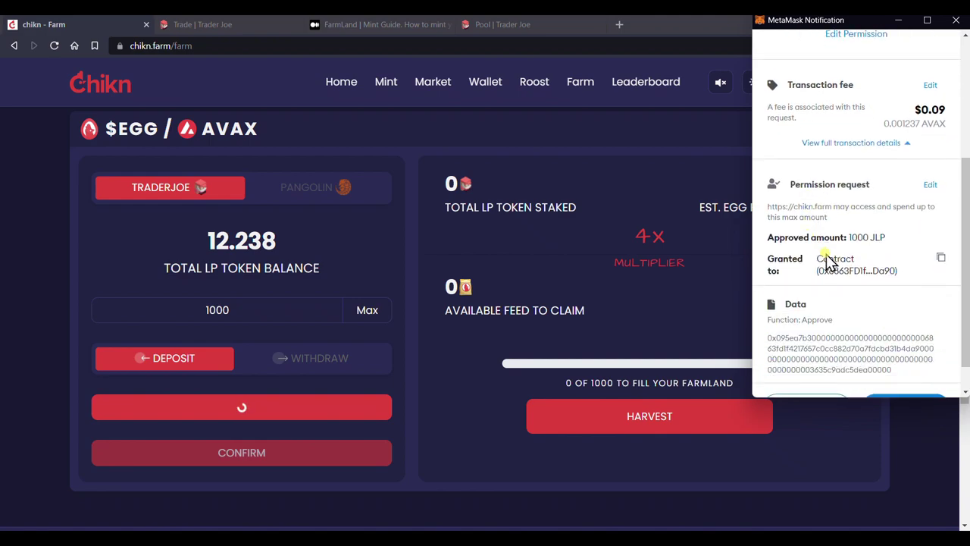
scroll(829, 262, "down", 1)
left_click(34, 332)
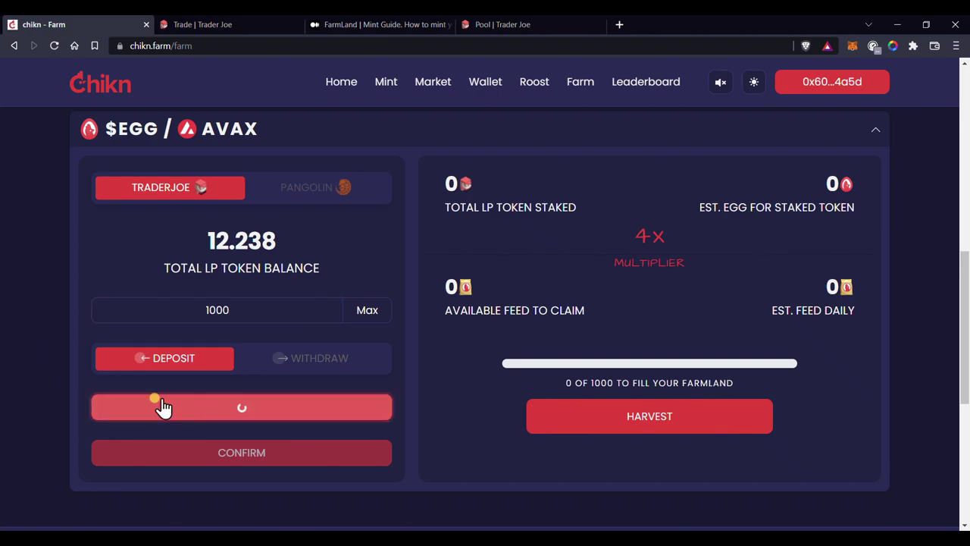
left_click(908, 374)
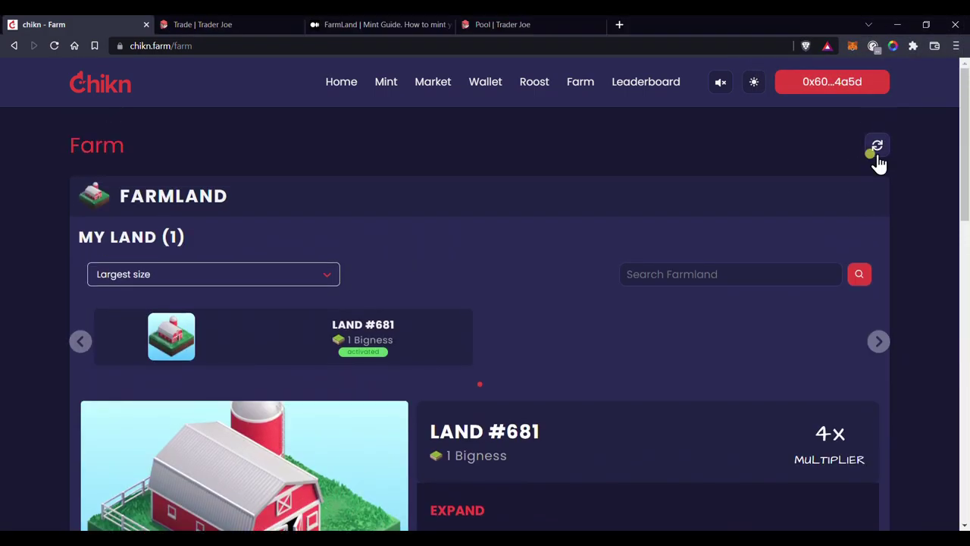
- Refresh the farm data, deposit 12.238133 EGG/AVAX LP tokens and confirm the transaction in MetaMask
left_click(877, 148)
scroll(874, 260, "down", 6)
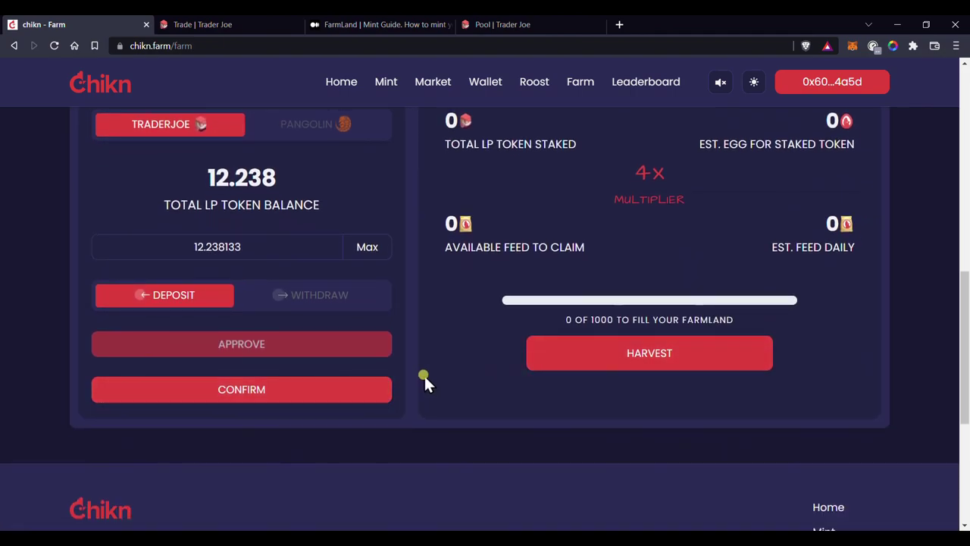
scroll(376, 345, "up", 1)
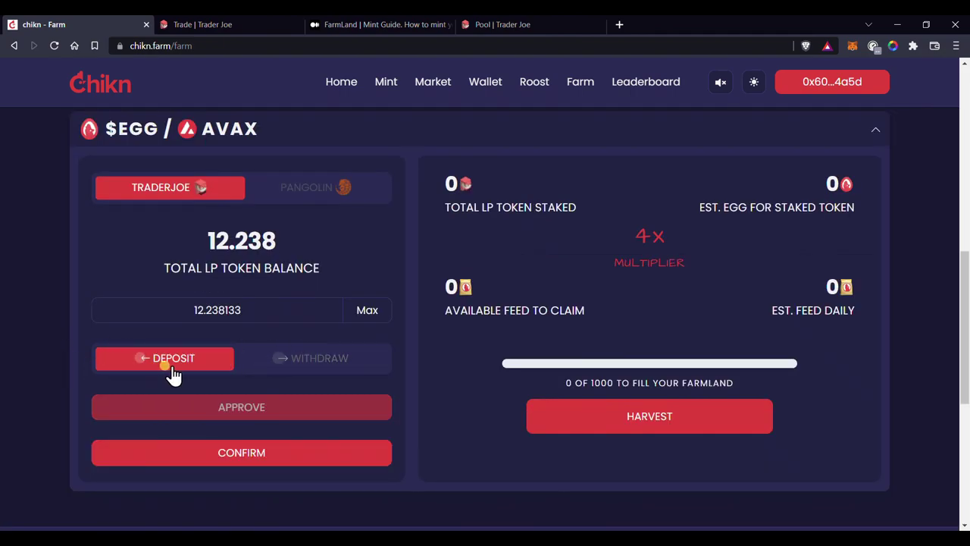
left_click(242, 456)
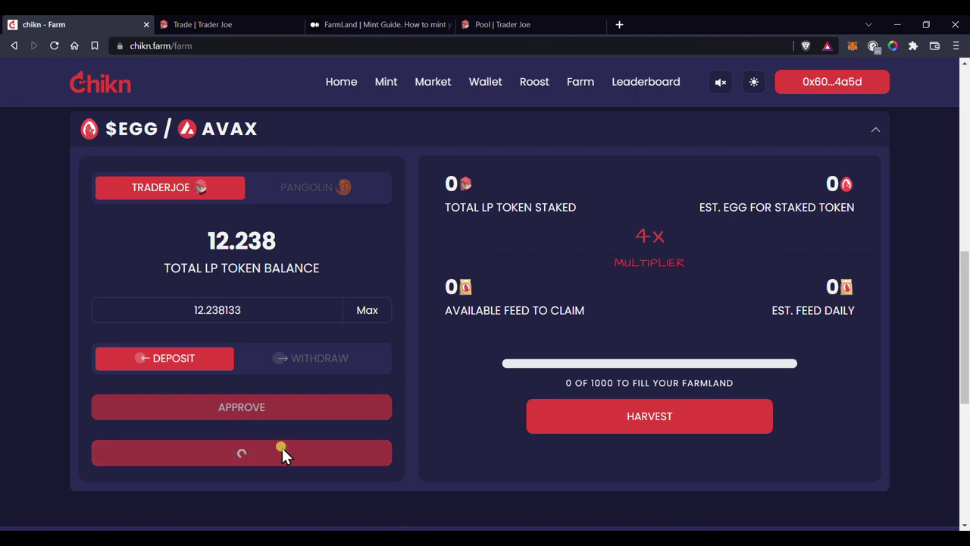
left_click(908, 376)
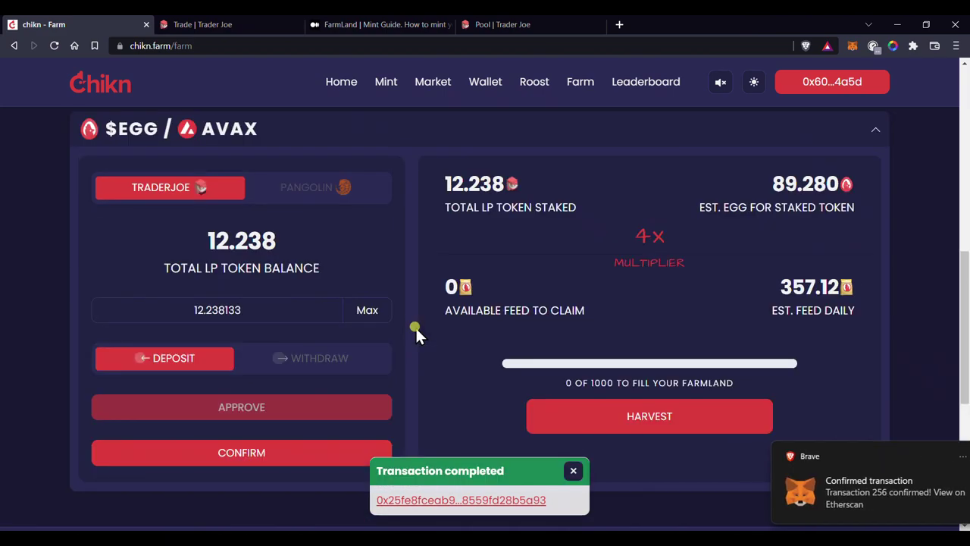
- Examine the staked LP and feed figures and Land #681's Expand section for raising the claimable feed
scroll(417, 332, "down", 2)
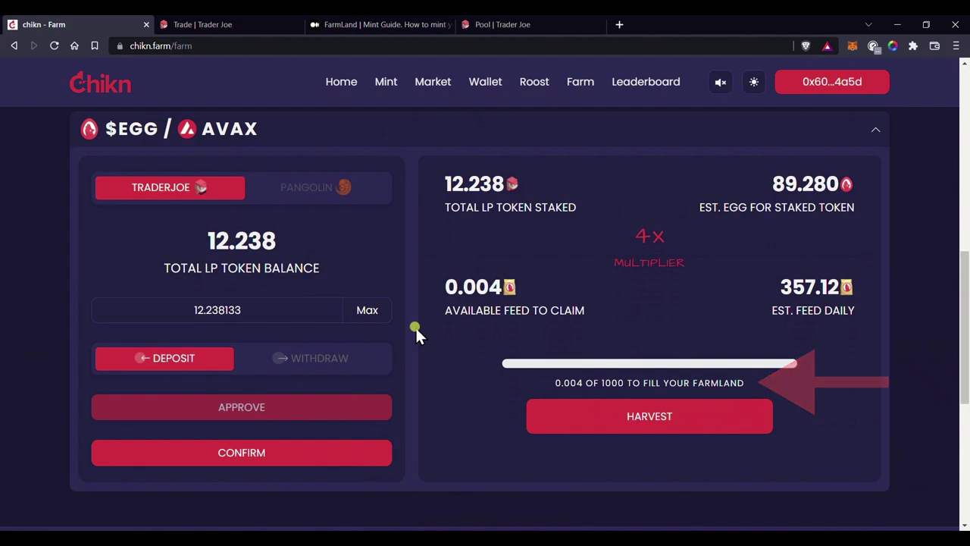
scroll(406, 417, "up", 3)
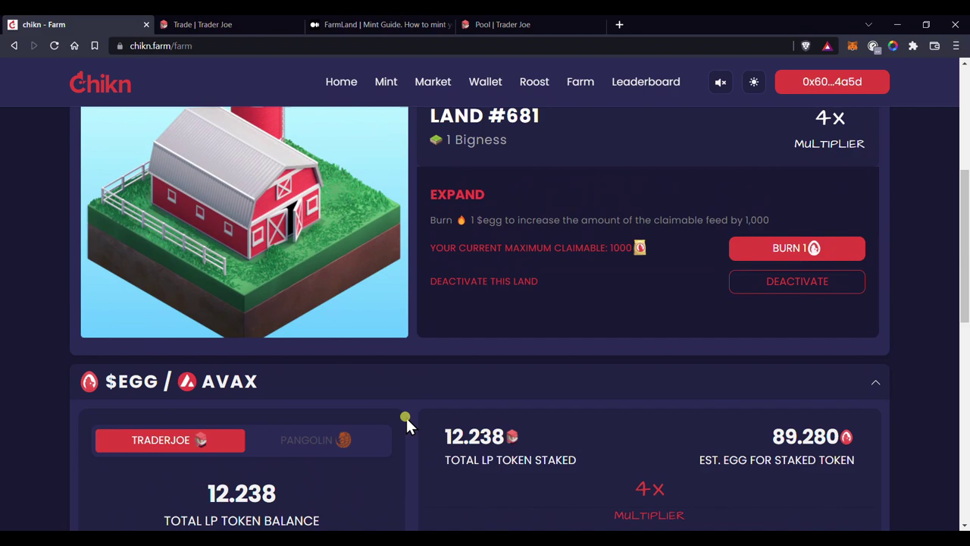
scroll(406, 417, "up", 2)
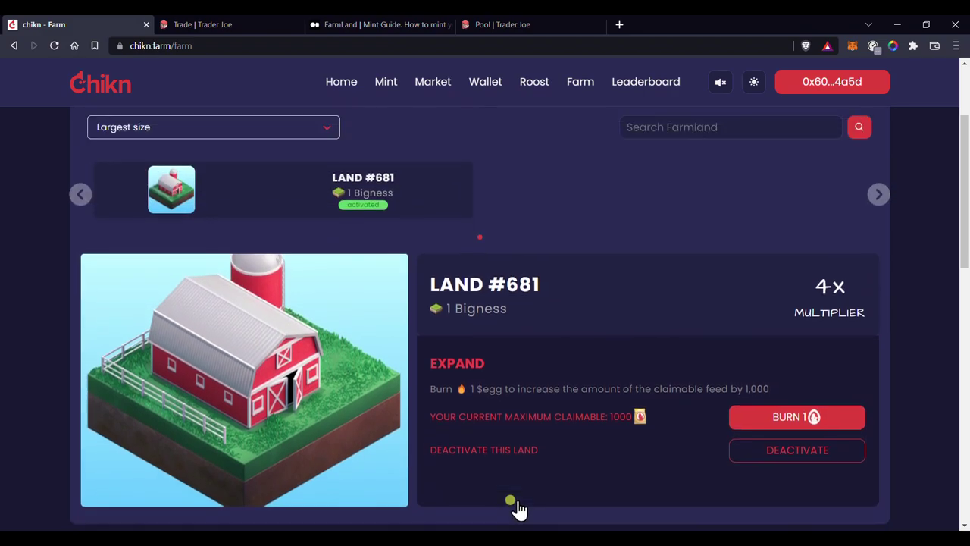
scroll(518, 510, "up", 1)
scroll(518, 510, "down", 2)
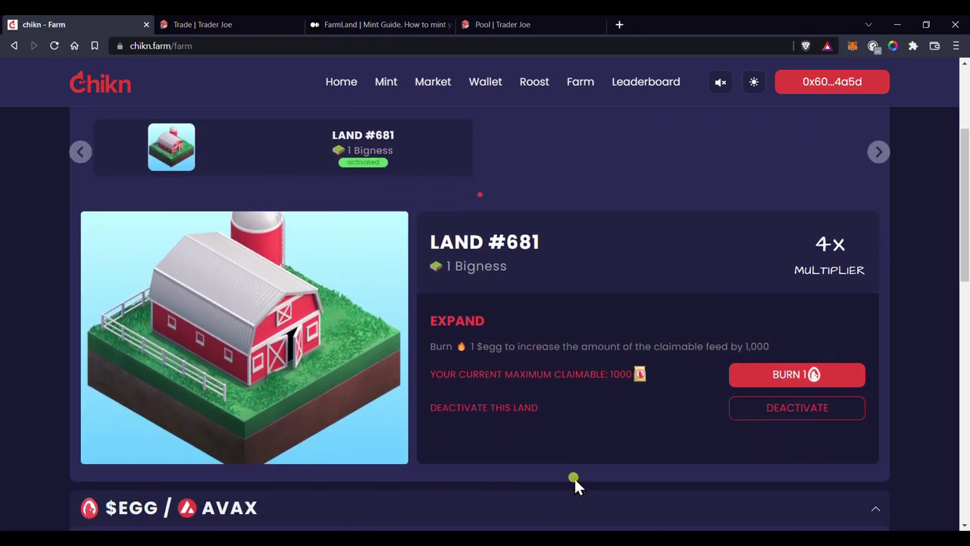
scroll(585, 456, "up", 1)
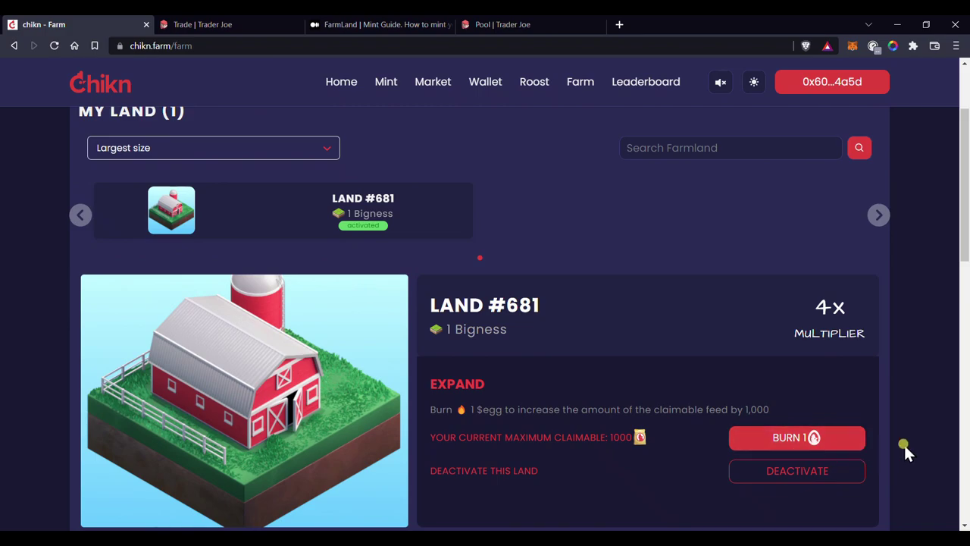
- Read the Twitter thread about FarmLand strategy, enlarging and closing its chart of feed limits and egg costs per farm level
scroll(919, 429, "down", 5)
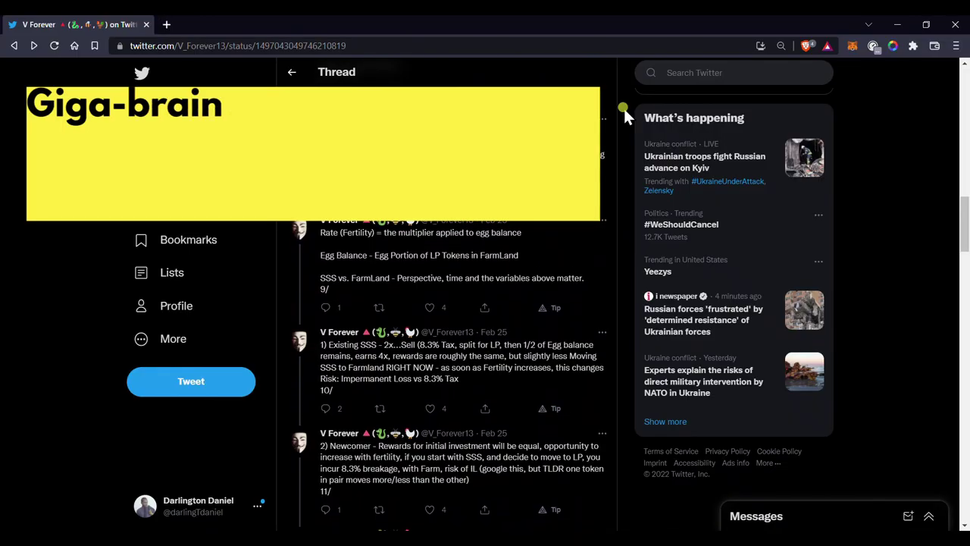
scroll(624, 109, "down", 3)
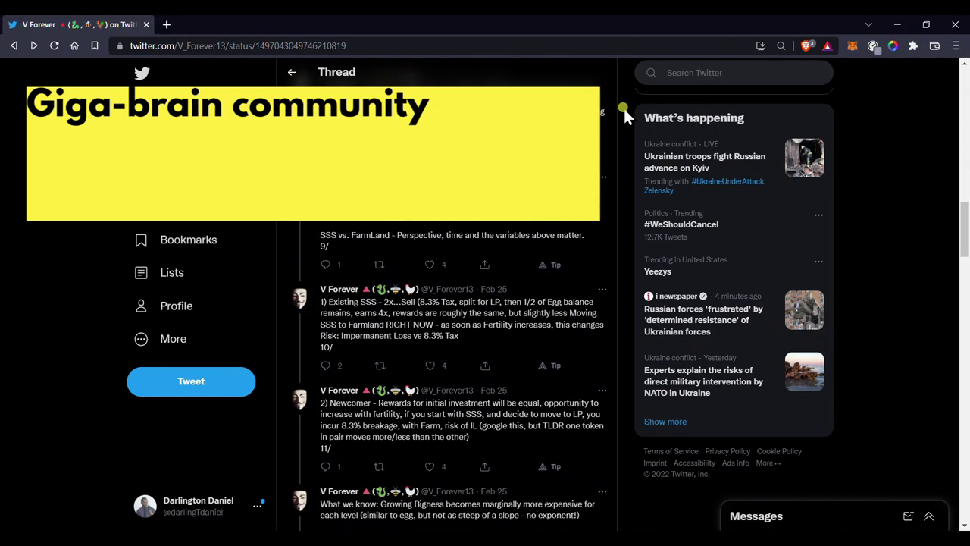
scroll(624, 109, "down", 3)
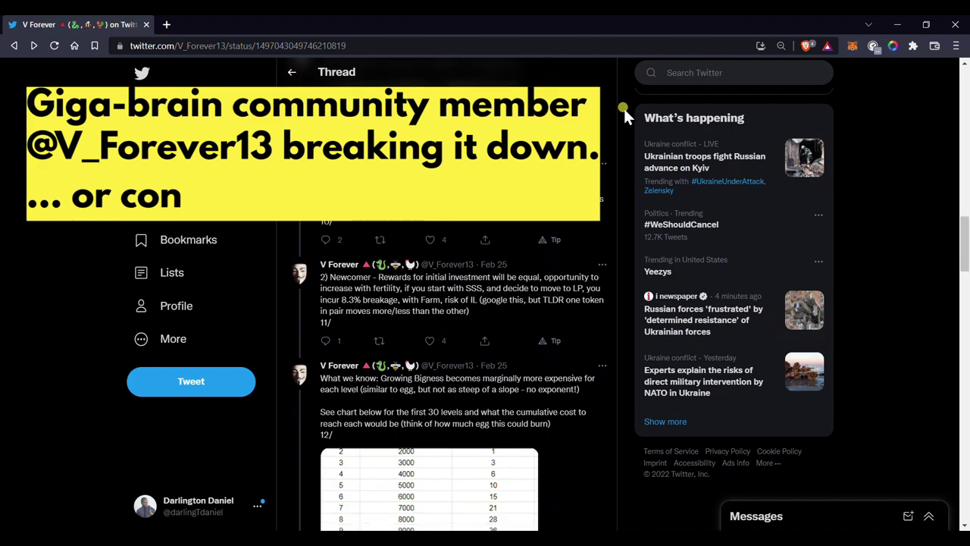
scroll(624, 109, "down", 3)
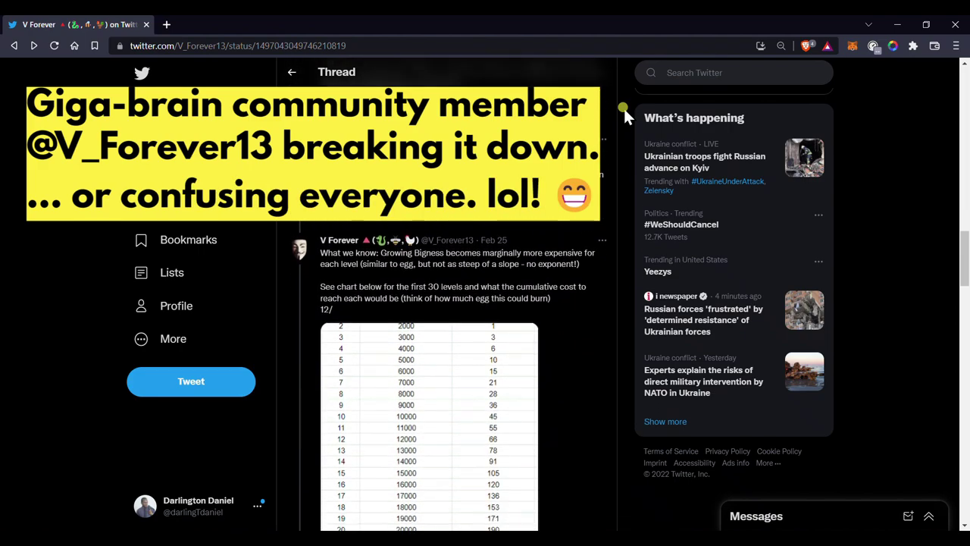
scroll(624, 108, "down", 2)
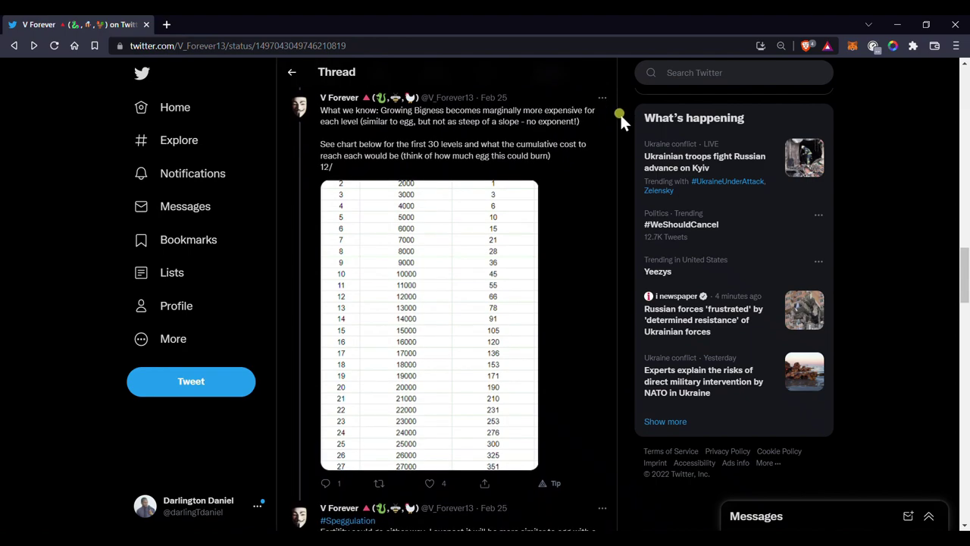
left_click(441, 314)
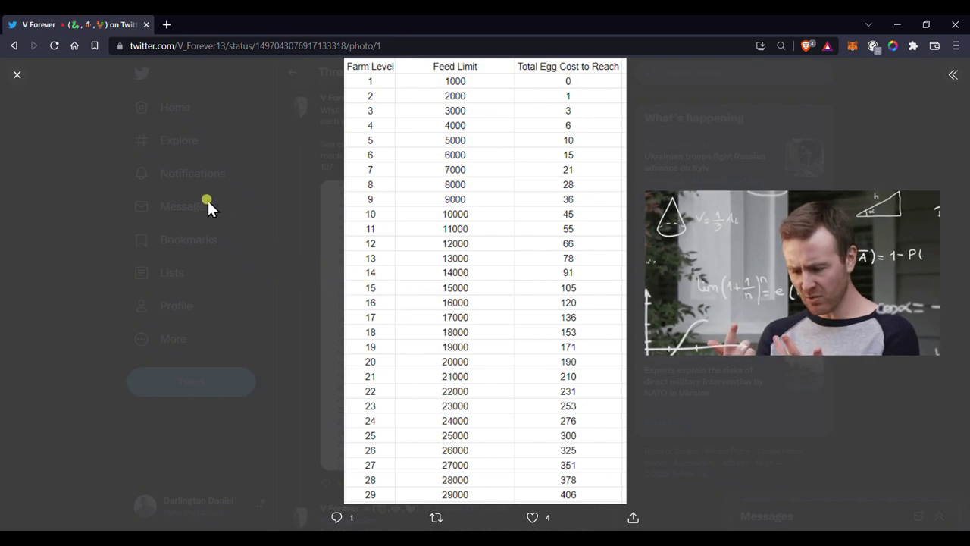
left_click(16, 77)
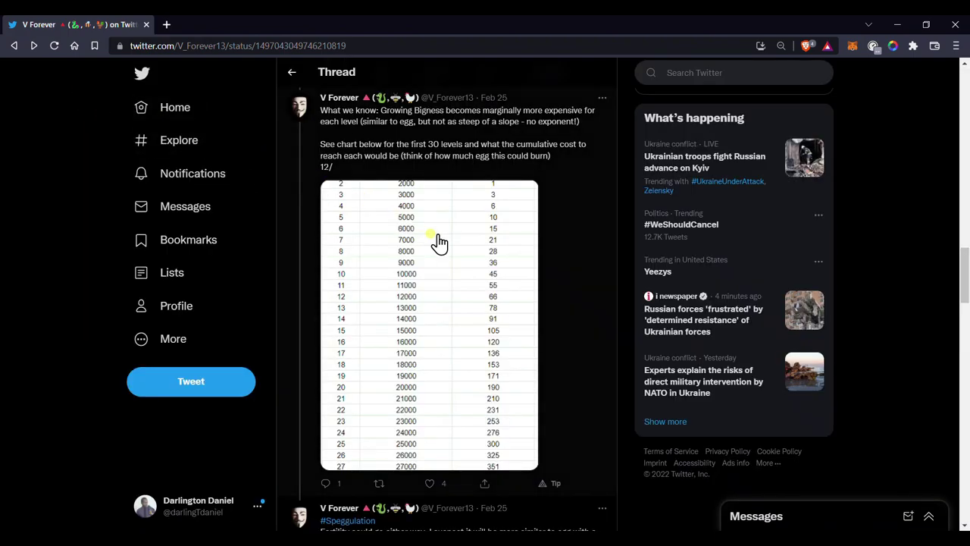
scroll(611, 330, "down", 2)
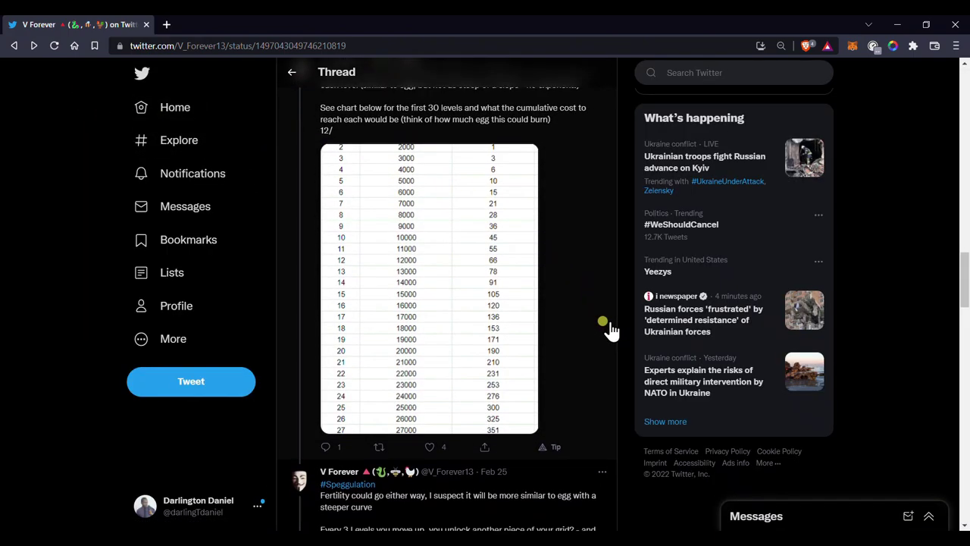
scroll(611, 330, "down", 1)
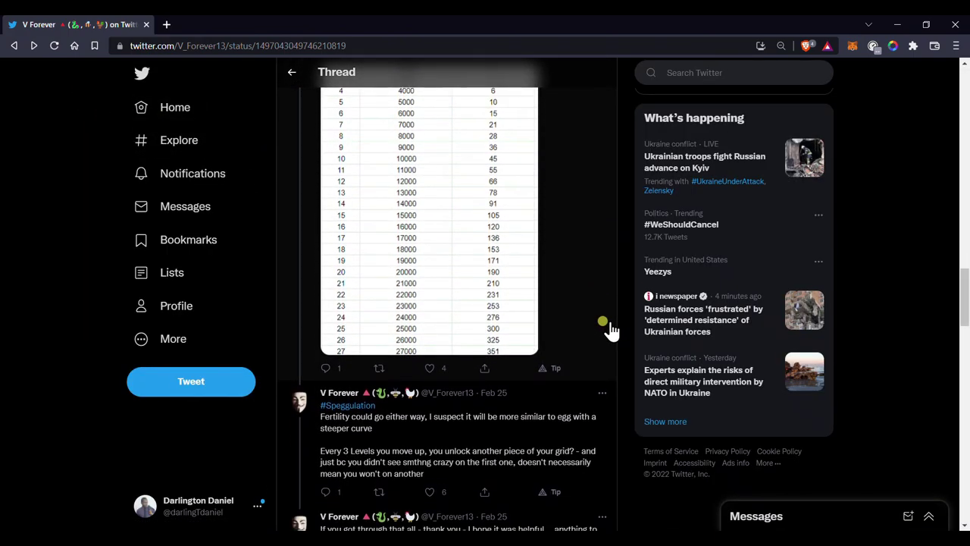
scroll(611, 331, "down", 1)
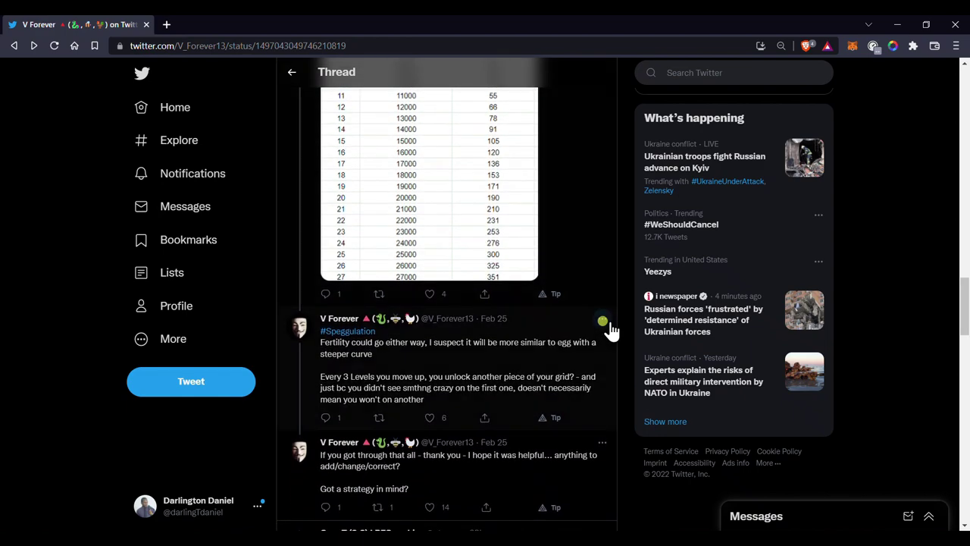
- Return to the chikn.farm page and review the Expand and Deactivate options of Land #681
scroll(611, 331, "down", 1)
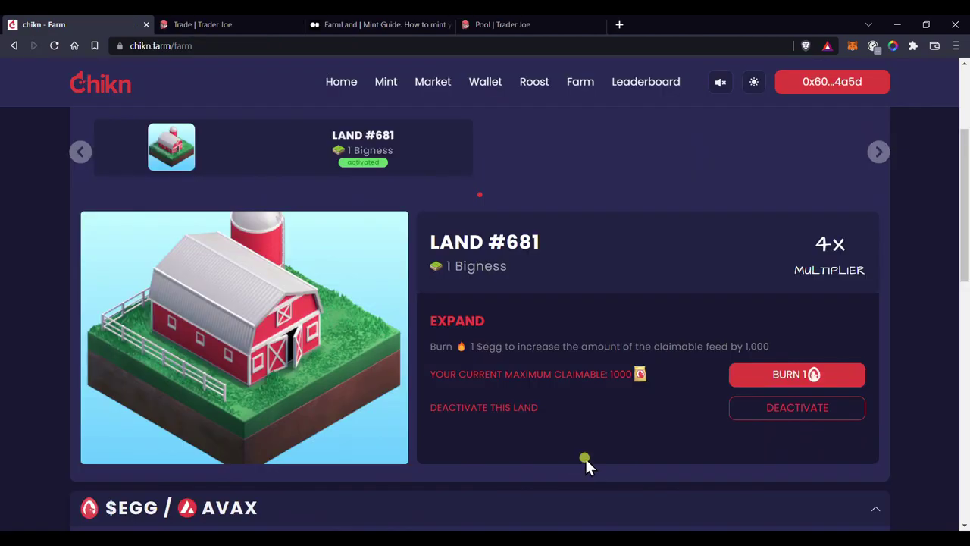
scroll(586, 456, "up", 1)
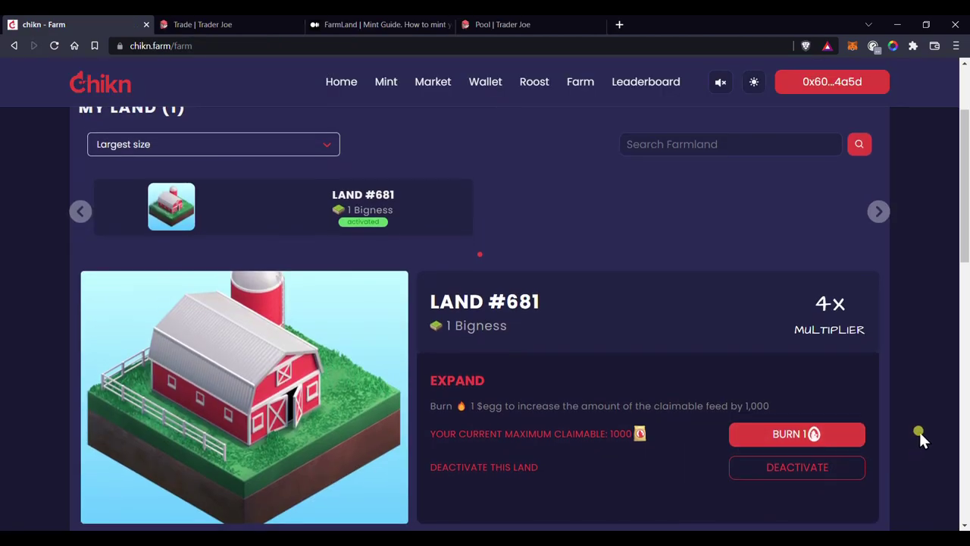
scroll(920, 435, "down", 1)
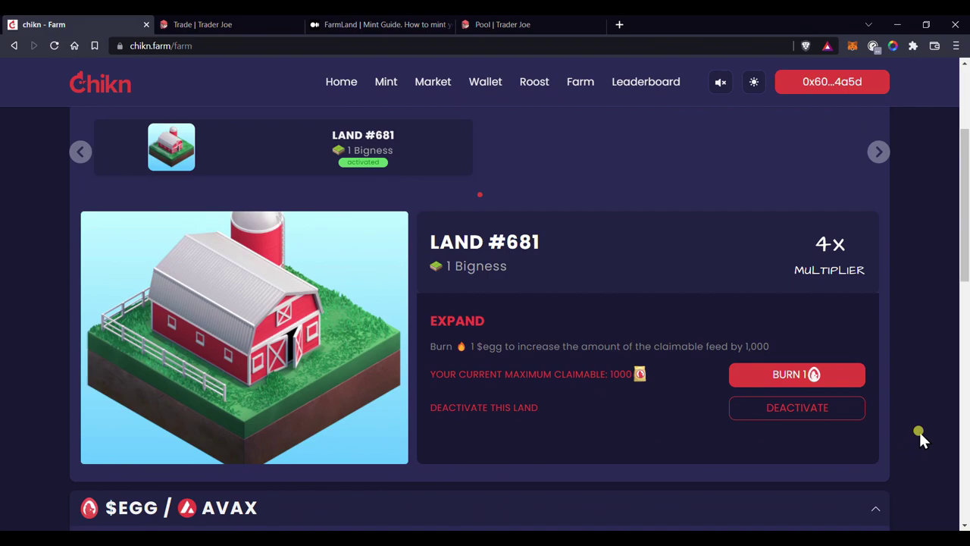
- Start expanding Land #681 by burning 1 $EGG to raise its claimable feed by 1,000
left_click(764, 375)
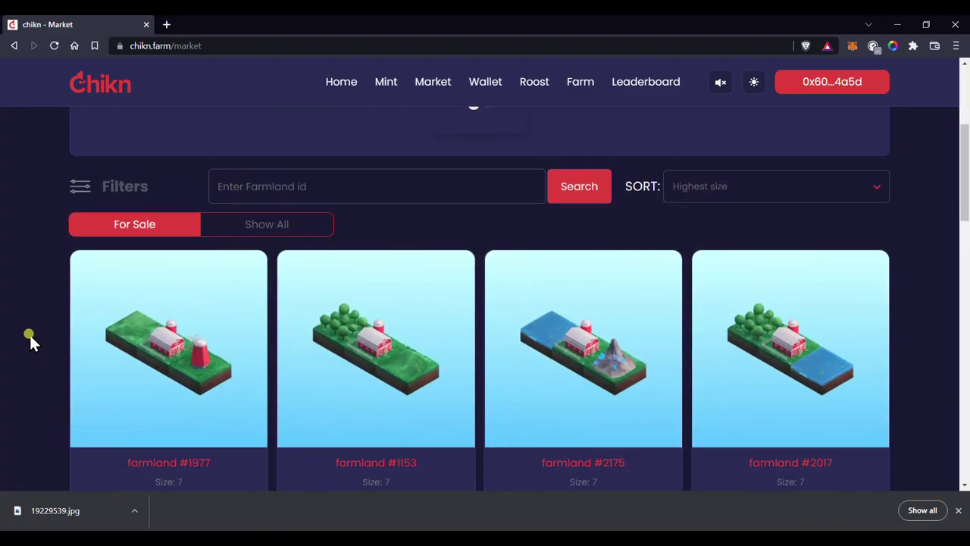
- Browse the first two pages of farmland for sale in the market, comparing land tiles, sizes and prices
scroll(28, 337, "down", 2)
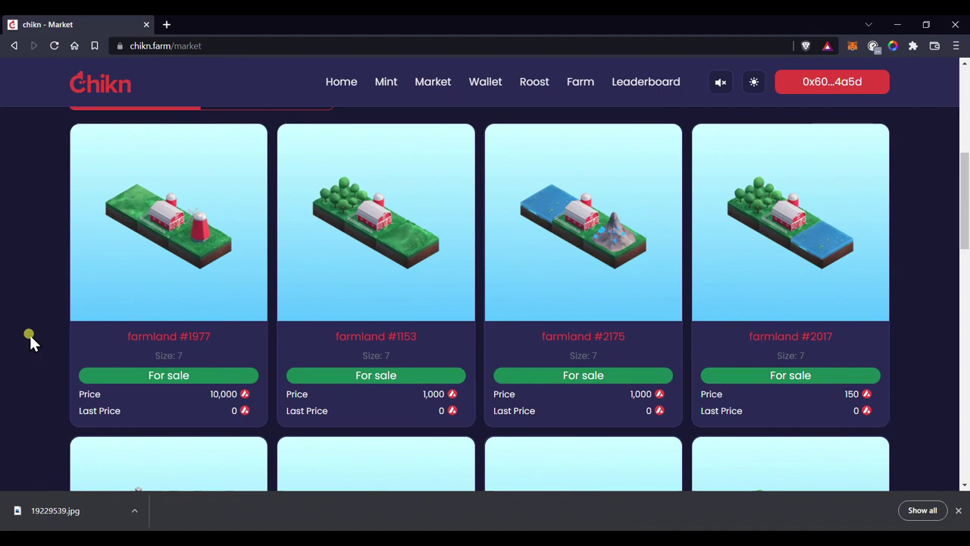
scroll(29, 339, "down", 2)
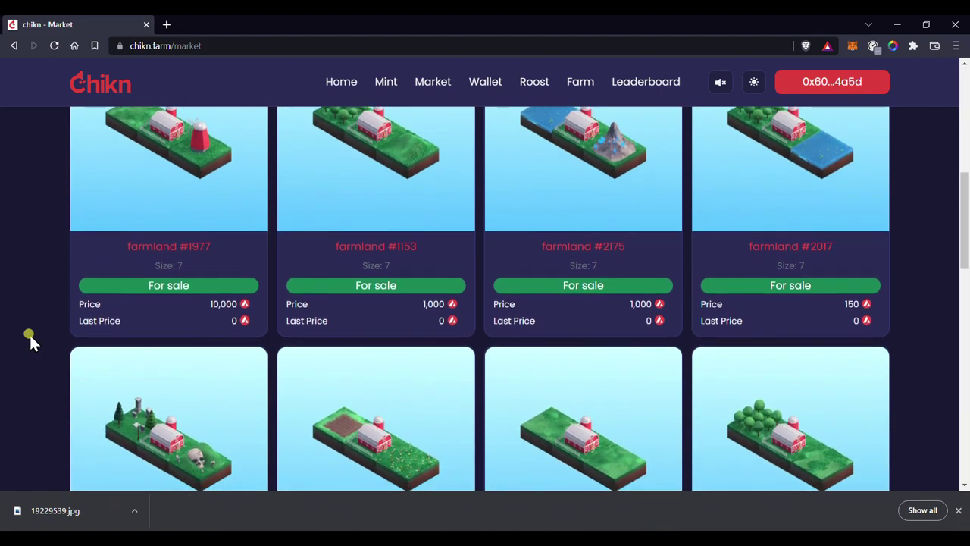
scroll(30, 339, "down", 2)
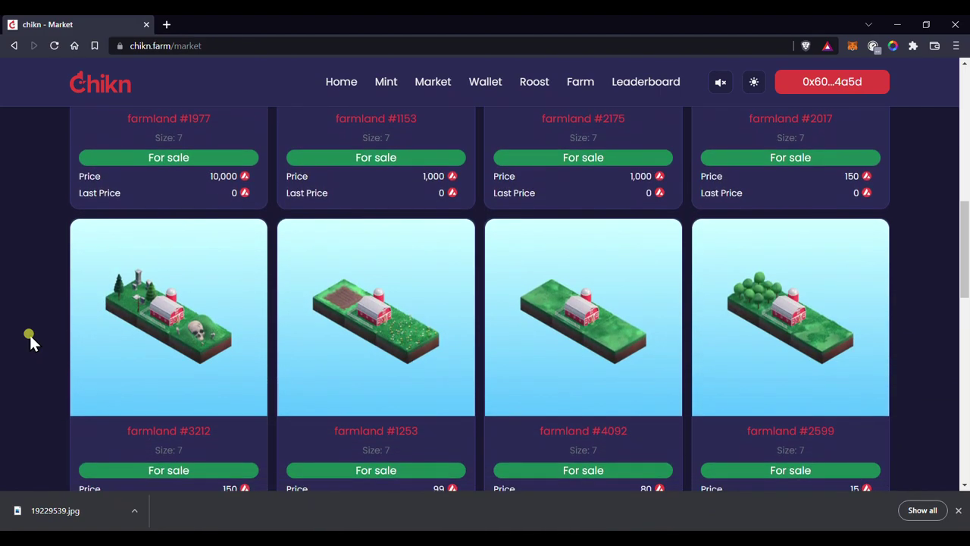
scroll(29, 333, "down", 2)
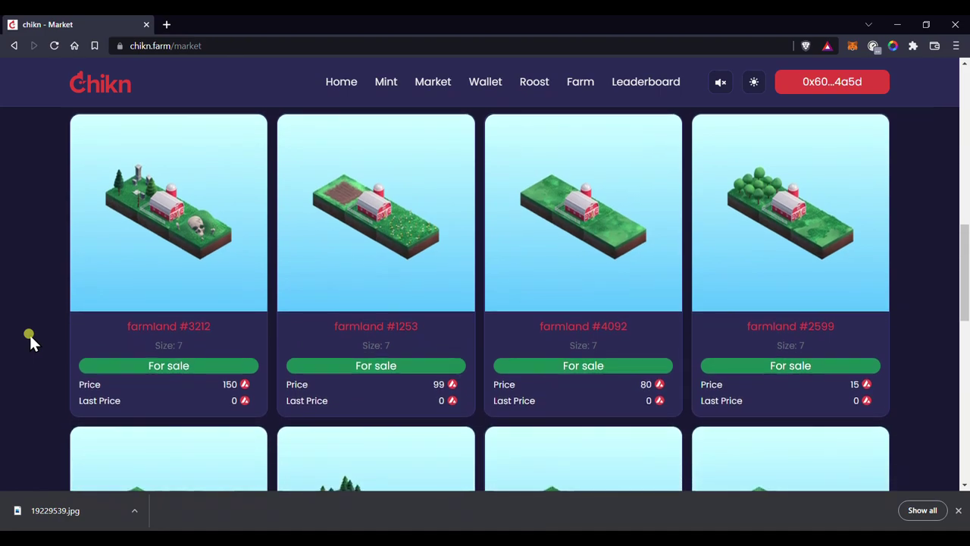
scroll(28, 333, "down", 2)
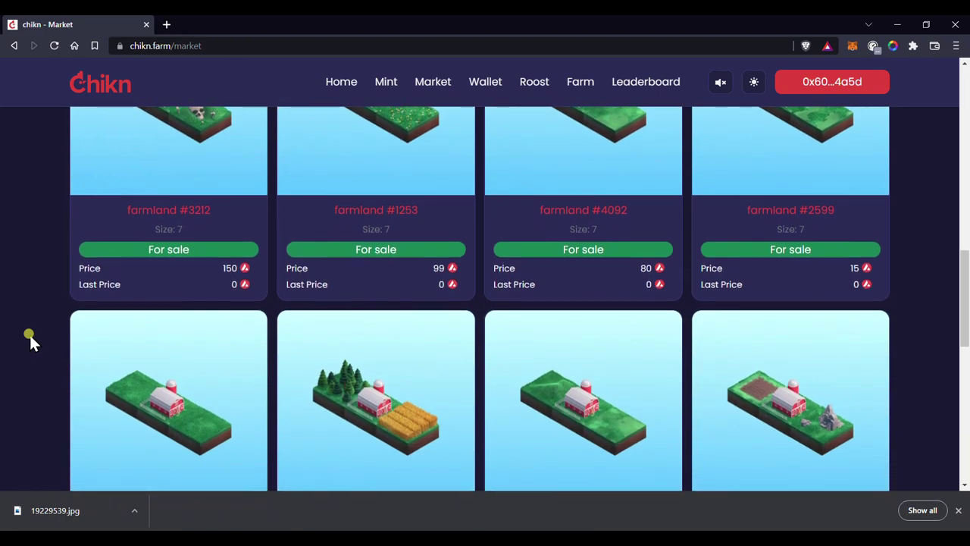
scroll(29, 333, "down", 4)
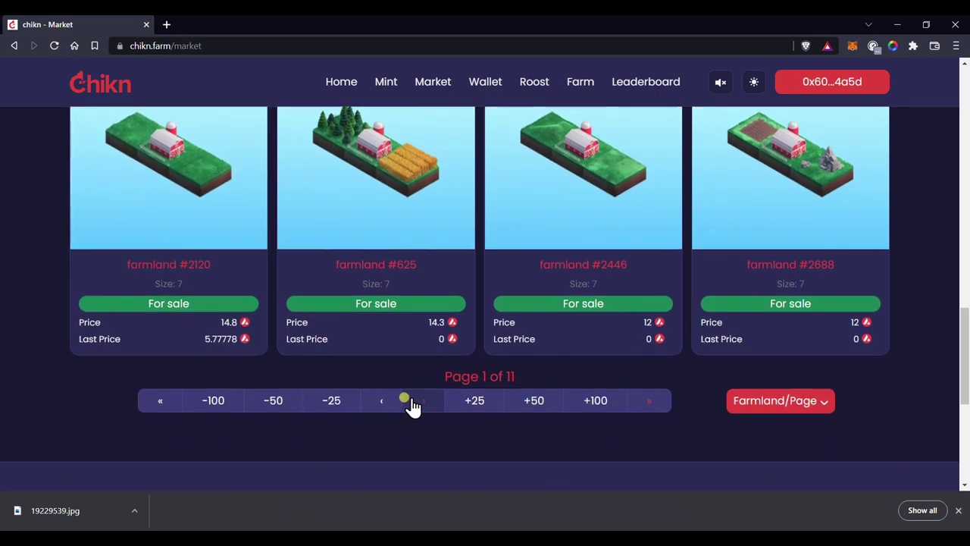
left_click(414, 400)
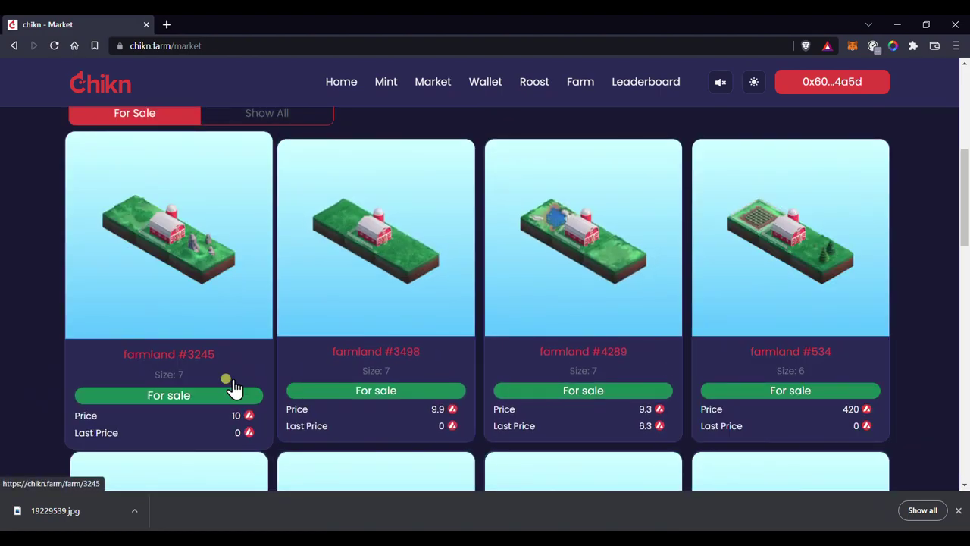
scroll(40, 337, "down", 1)
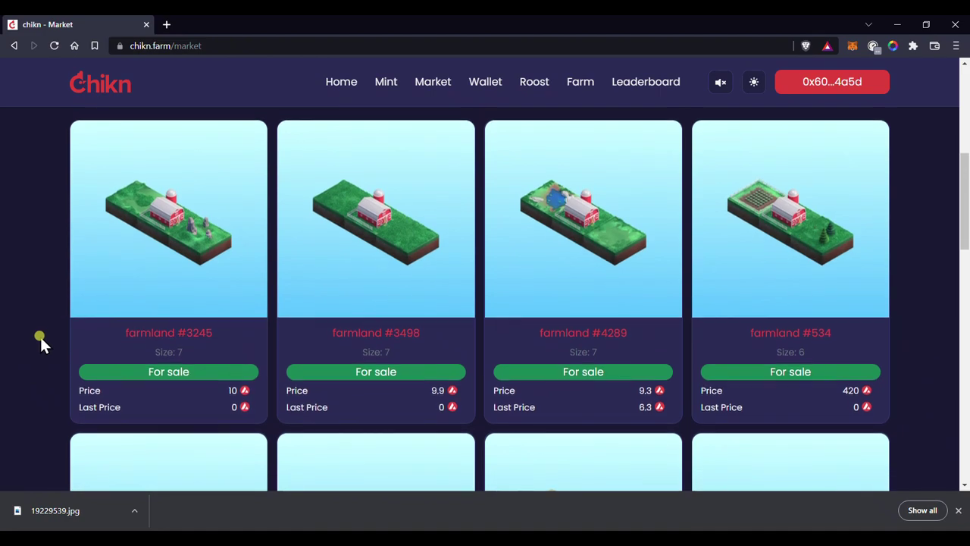
scroll(40, 337, "down", 2)
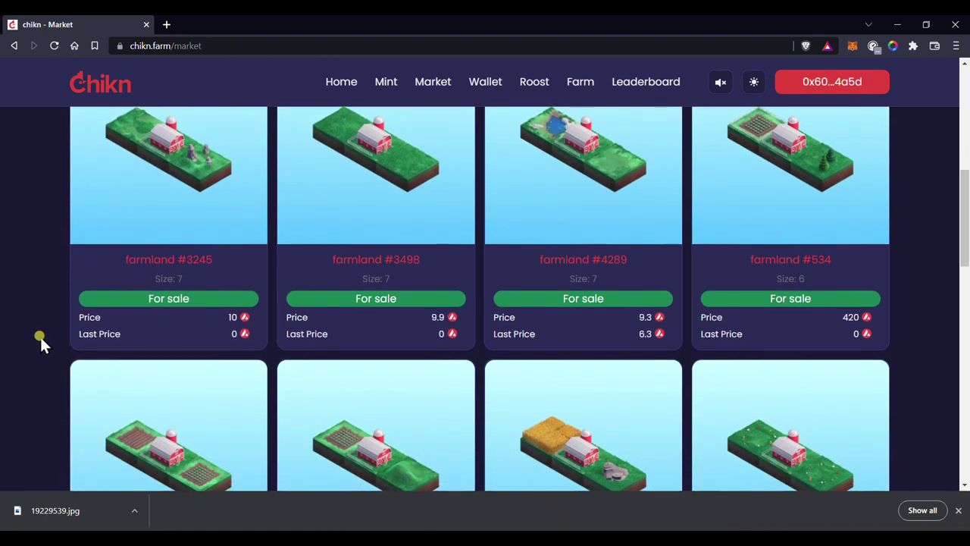
scroll(40, 336, "down", 3)
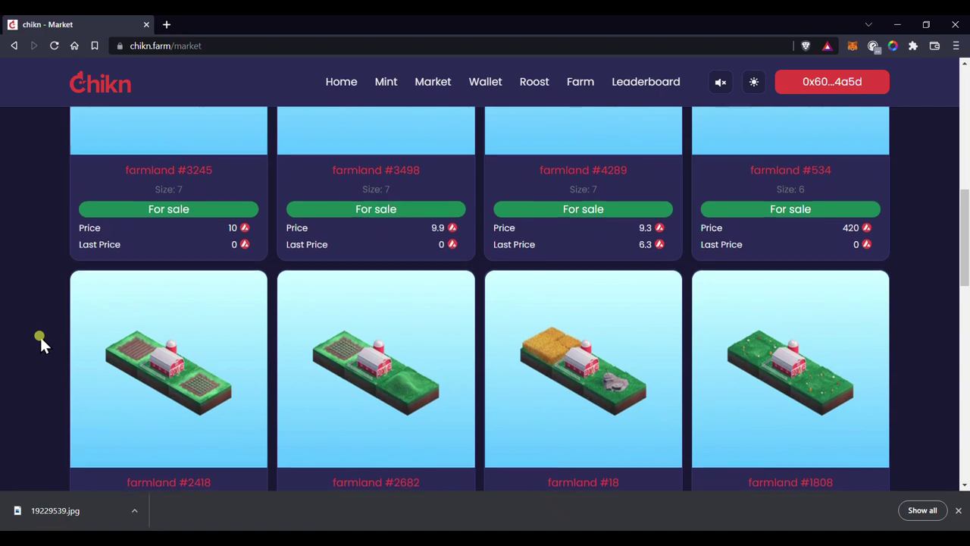
scroll(40, 336, "down", 2)
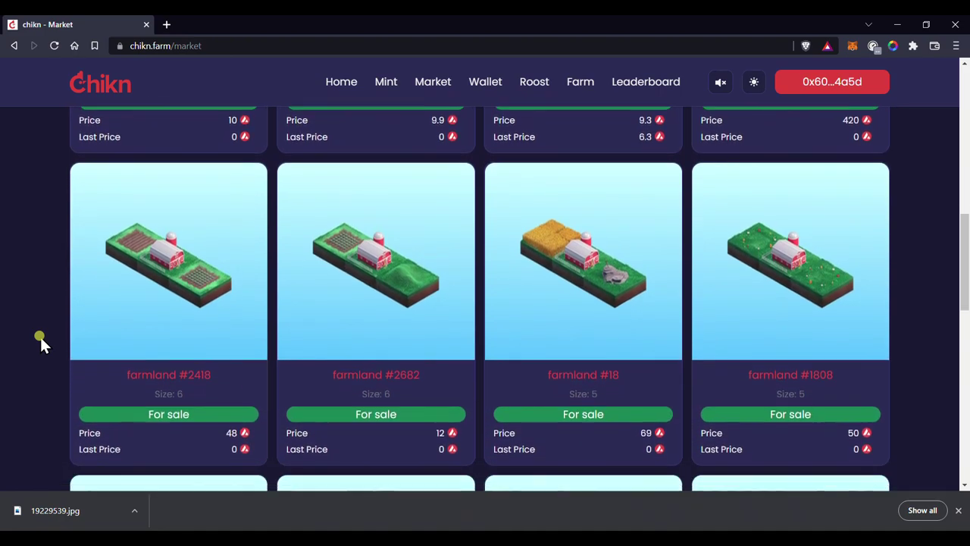
scroll(40, 337, "down", 2)
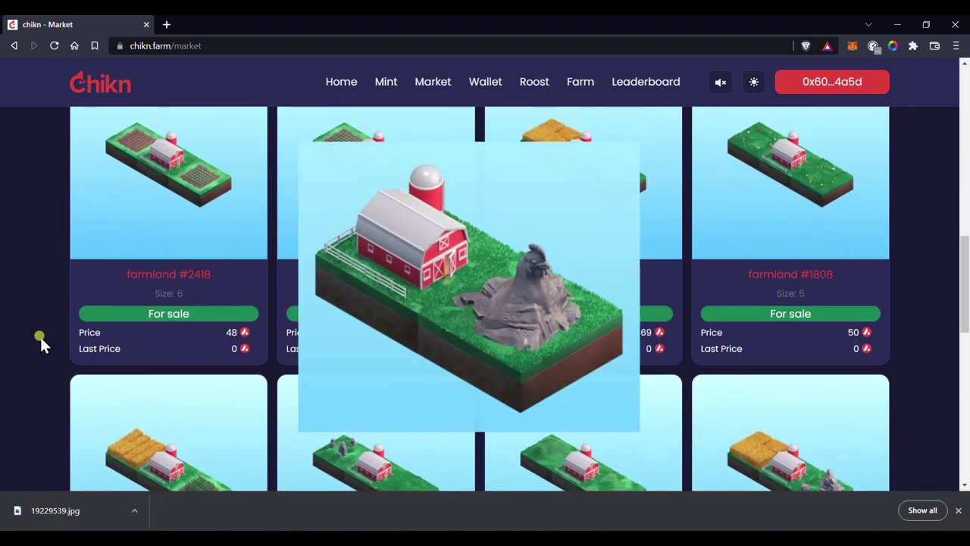
scroll(40, 337, "down", 2)
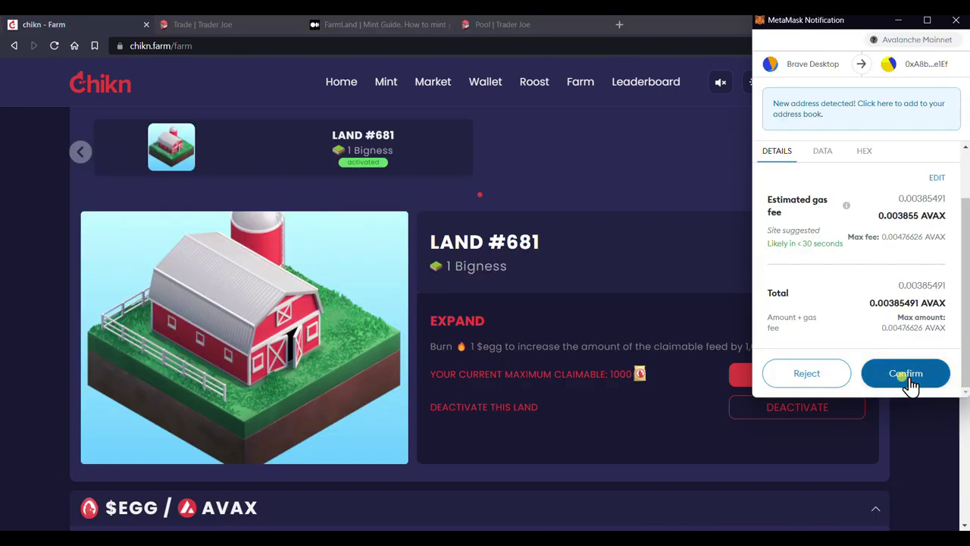
- Confirm the Land #681 expansion transaction in MetaMask and refresh the farm data
left_click(910, 384)
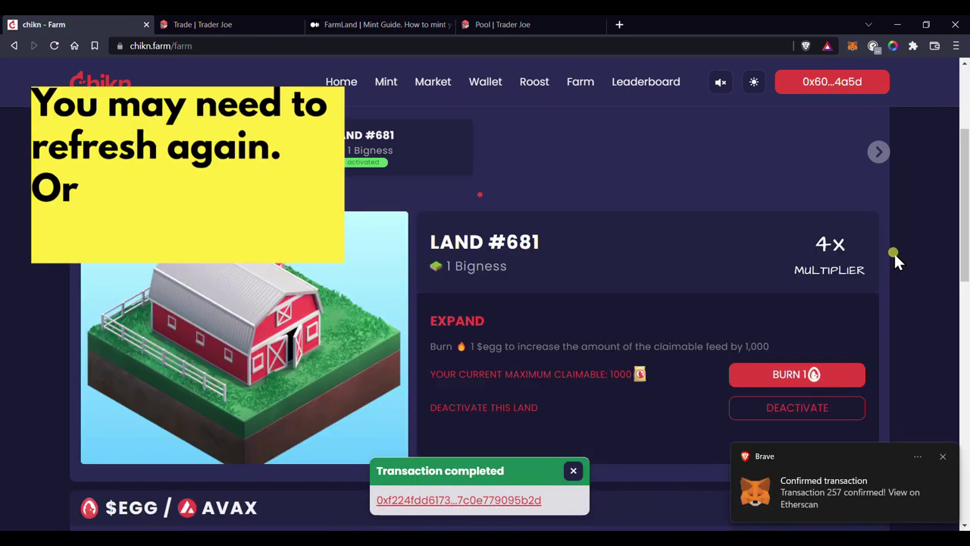
scroll(902, 252, "up", 2)
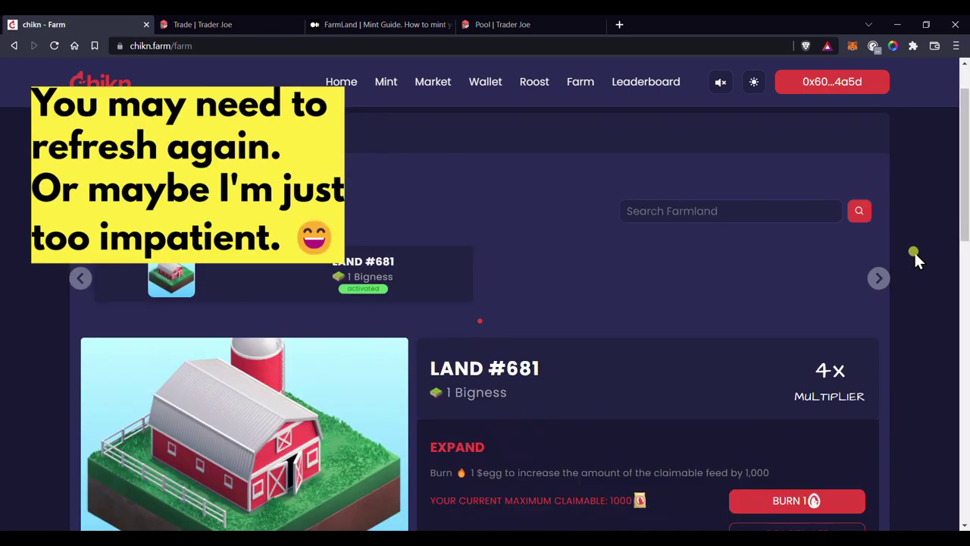
scroll(830, 151, "up", 2)
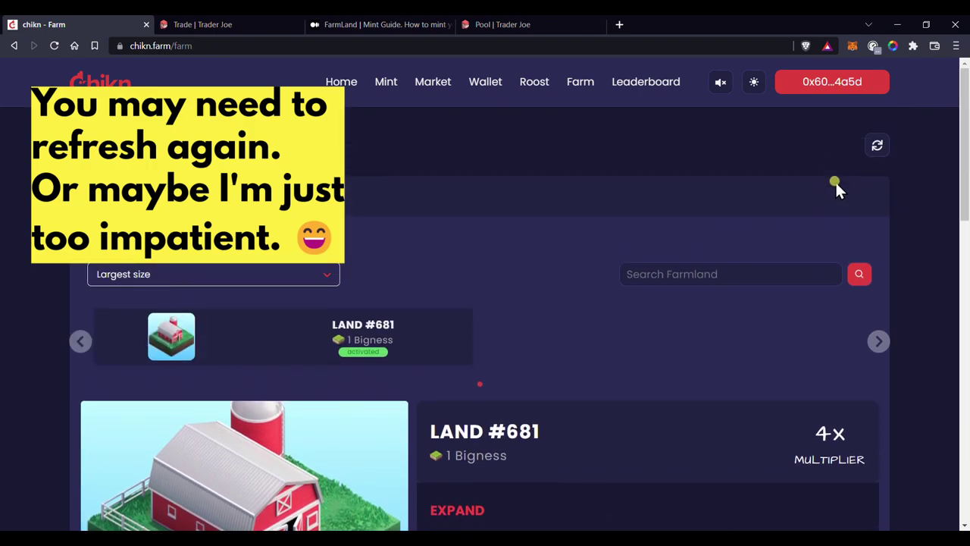
left_click(878, 144)
scroll(894, 178, "down", 3)
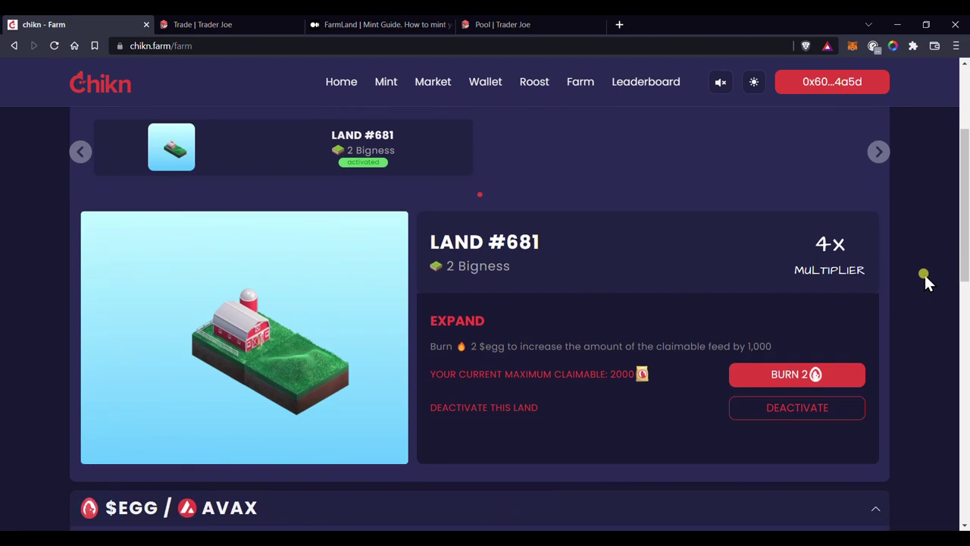
- Examine the expanded Land #681, including its bigness, maximum claimable feed, staked LP and harvest figures
scroll(925, 274, "up", 1)
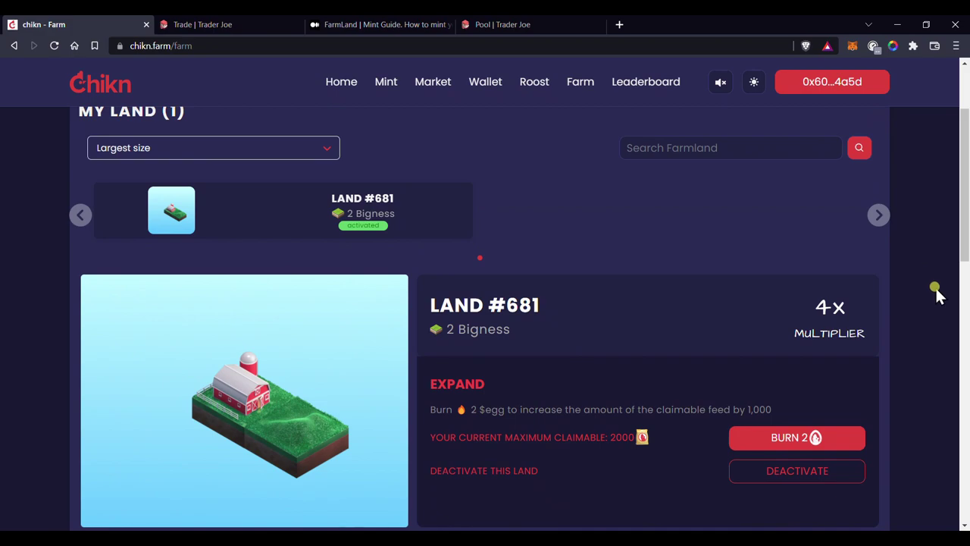
scroll(925, 270, "down", 5)
scroll(914, 241, "up", 1)
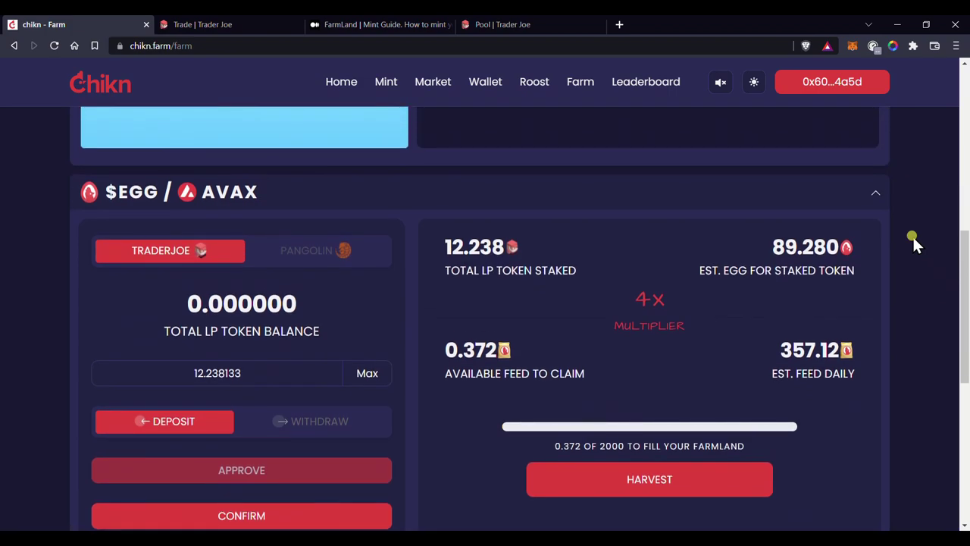
scroll(914, 241, "up", 3)
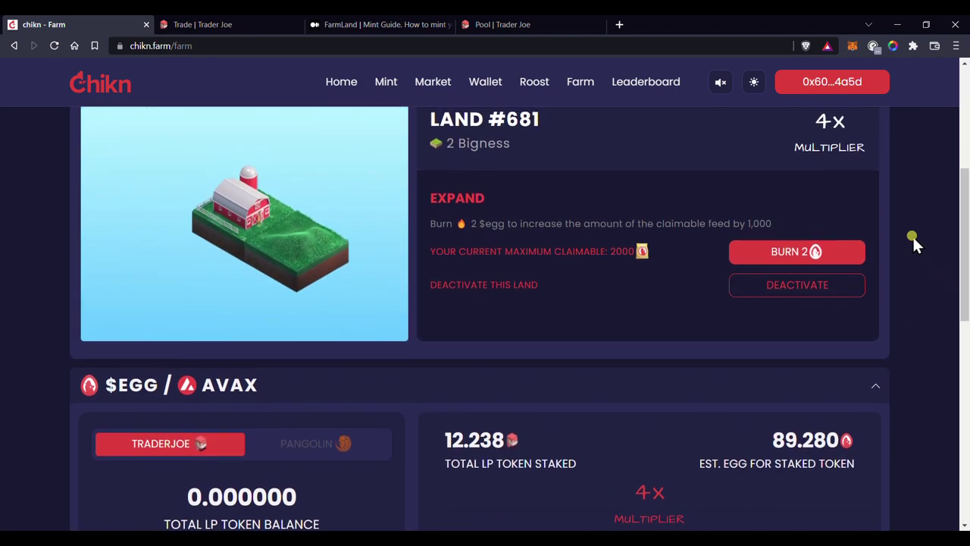
scroll(913, 241, "up", 4)
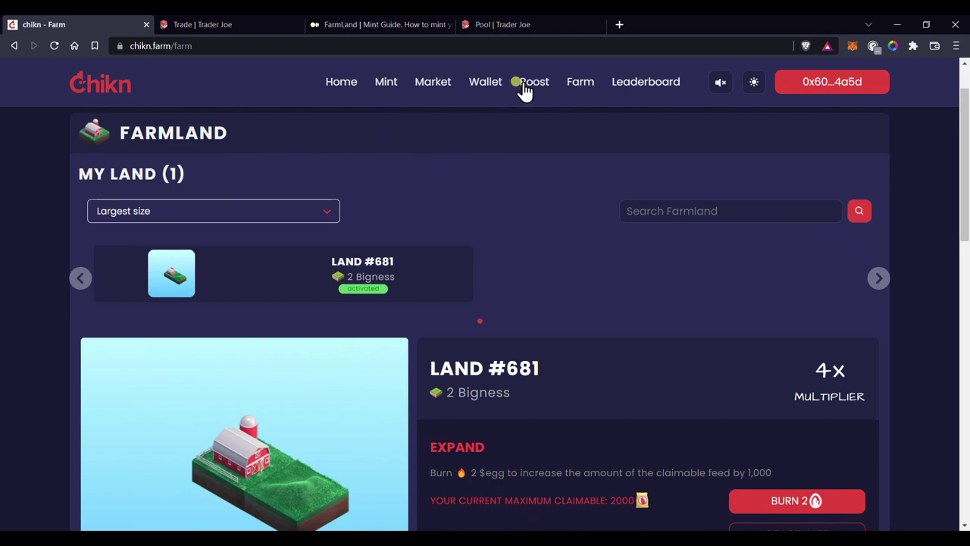
- Show the farmland held in the wallet and open the details of Farmland #681
left_click(482, 85)
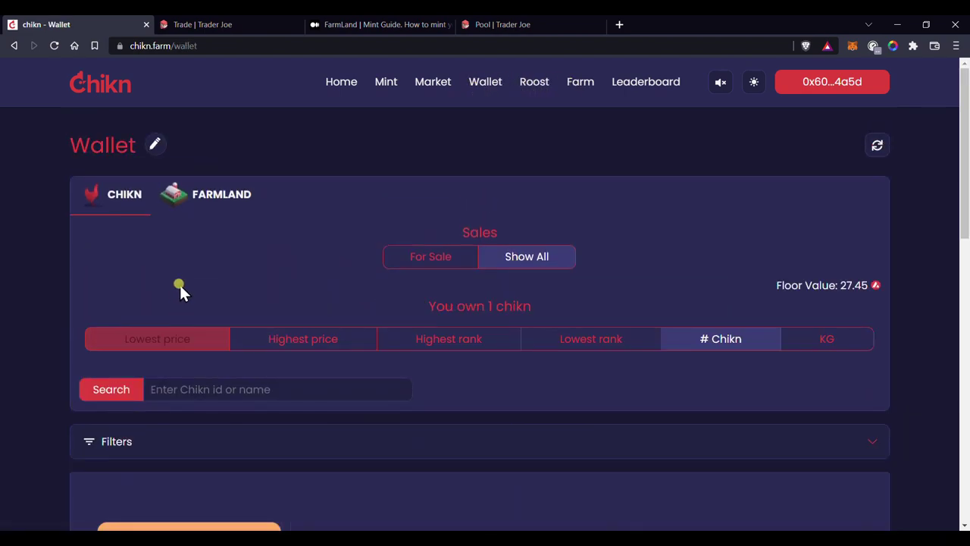
left_click(210, 199)
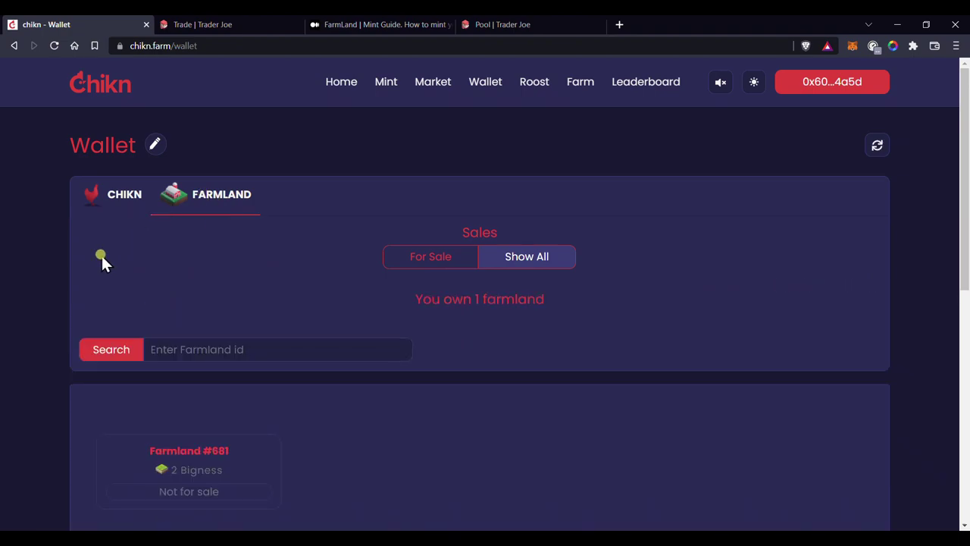
scroll(53, 286, "down", 5)
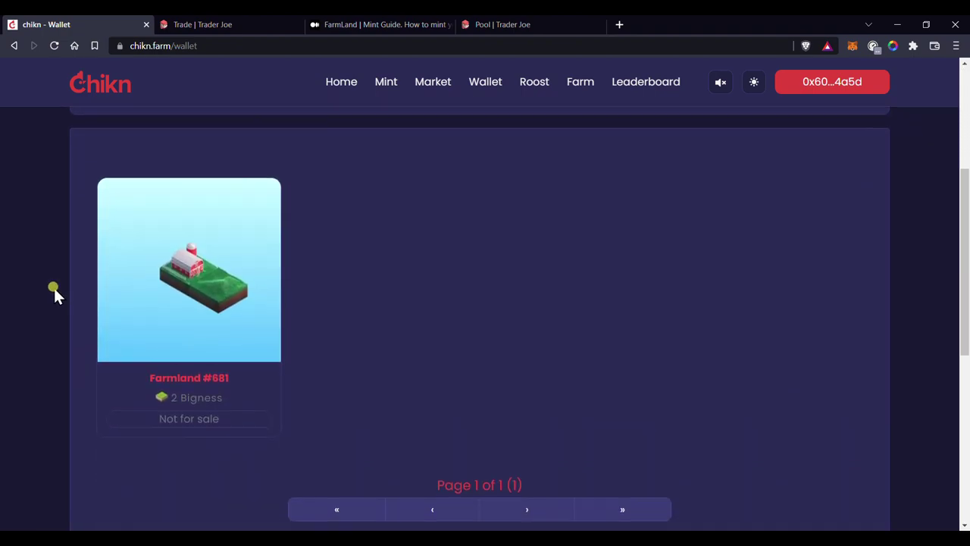
left_click(204, 210)
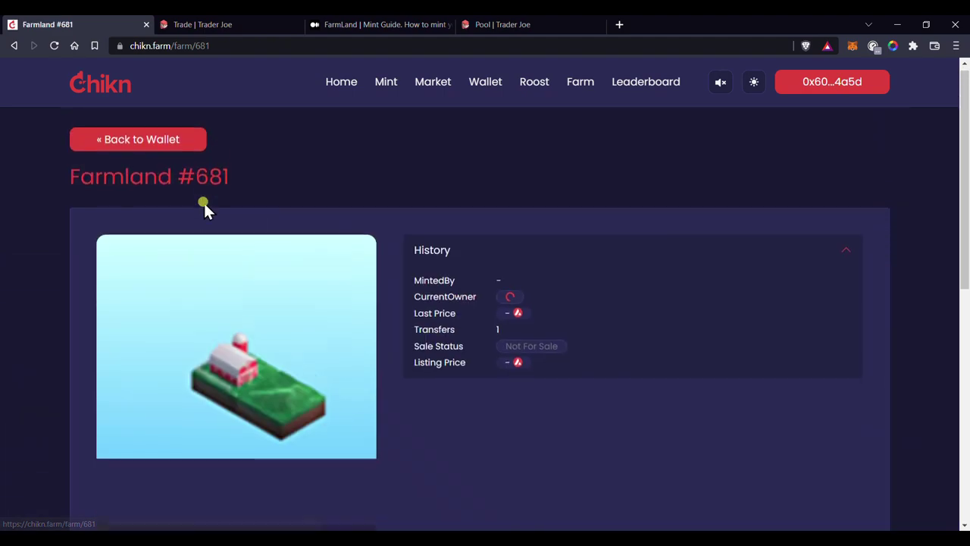
scroll(283, 485, "down", 2)
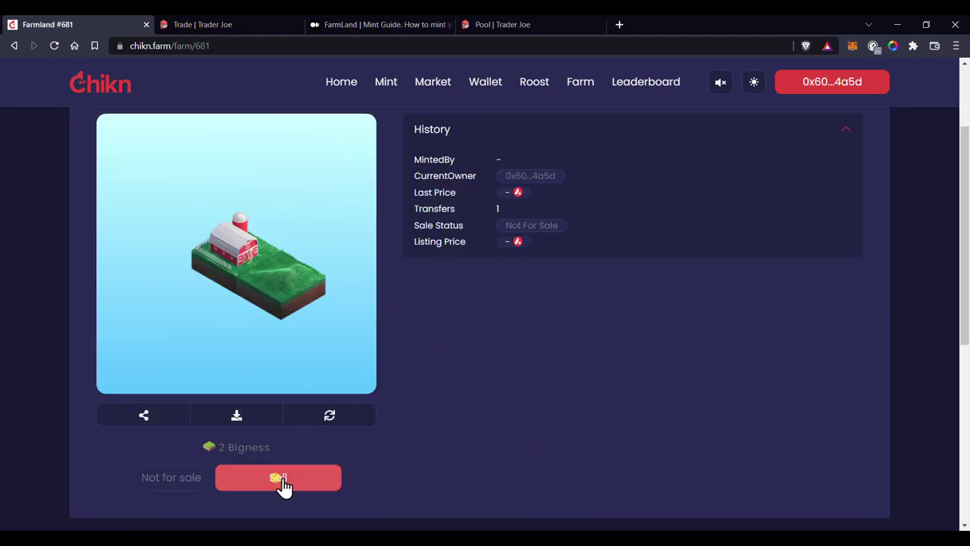
- List Farmland #681 for sale at an asking price of 10 AVAX and confirm the transaction in MetaMask
left_click(281, 478)
type("10")
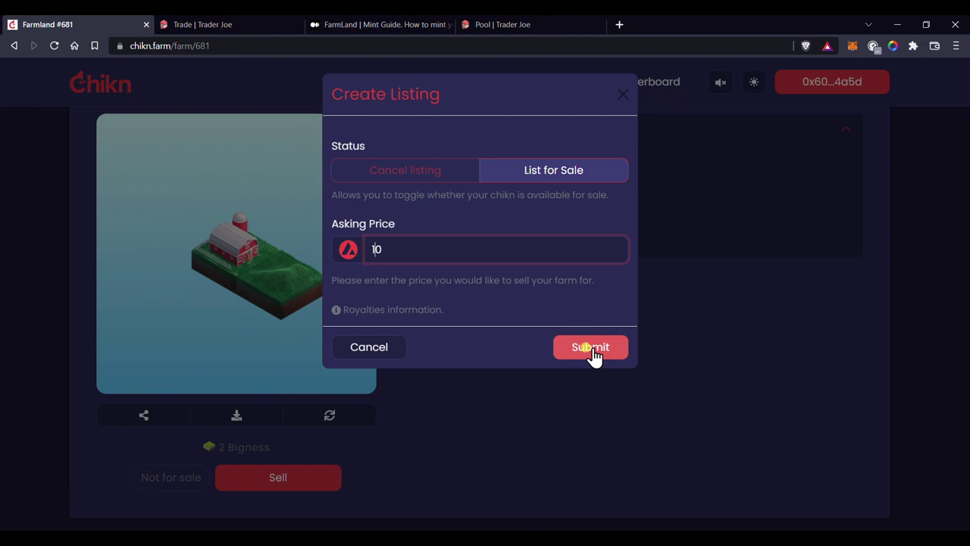
left_click(592, 349)
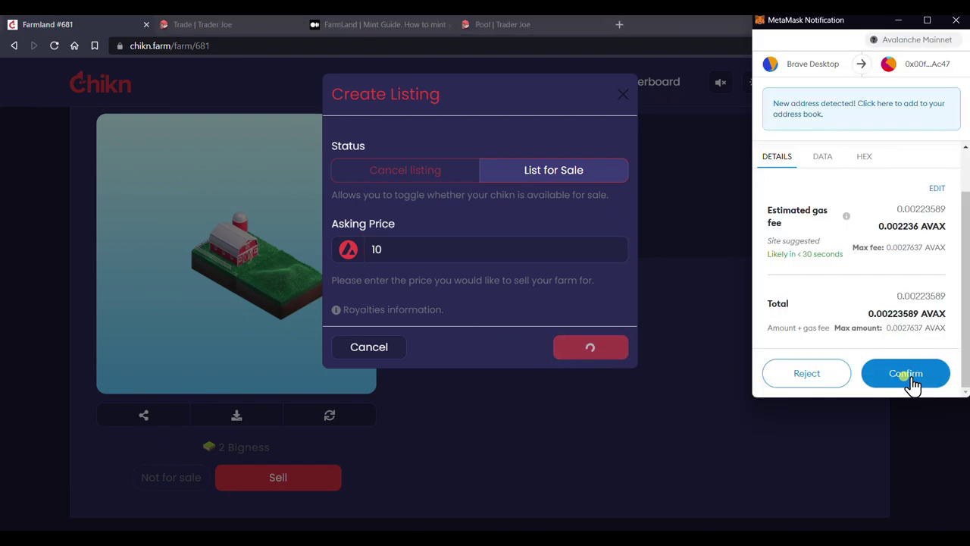
left_click(910, 374)
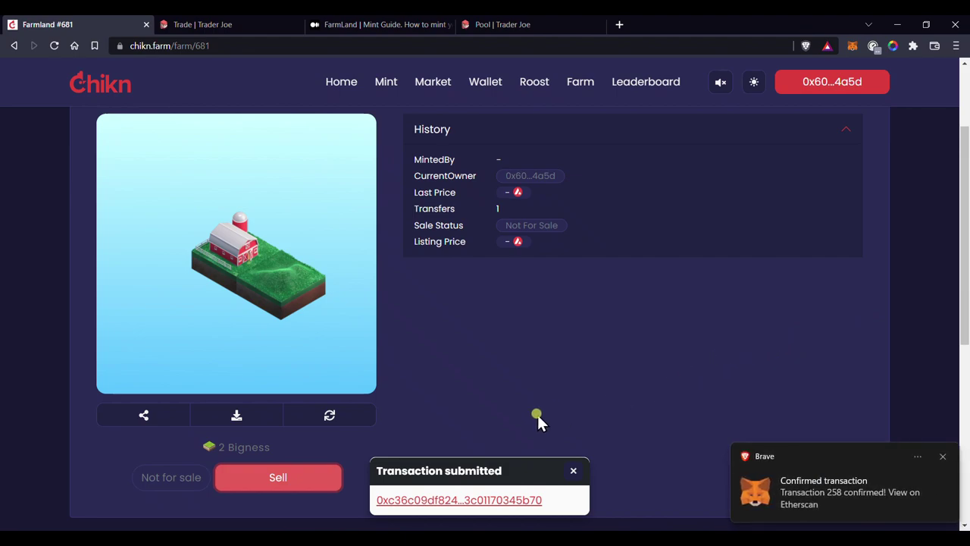
- Cancel the sale listing of Farmland #681, confirm the transaction in MetaMask and refresh the farmland details
scroll(402, 421, "down", 1)
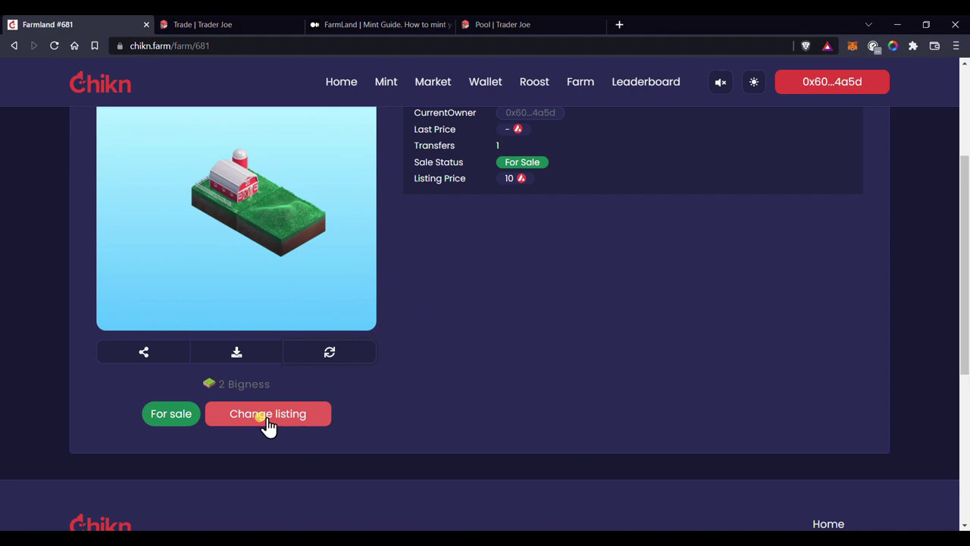
left_click(267, 415)
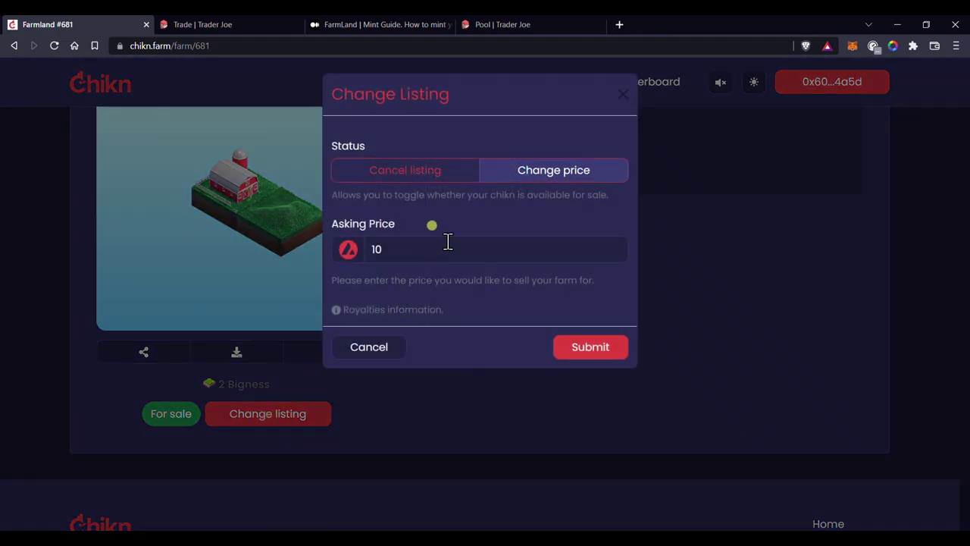
left_click(406, 179)
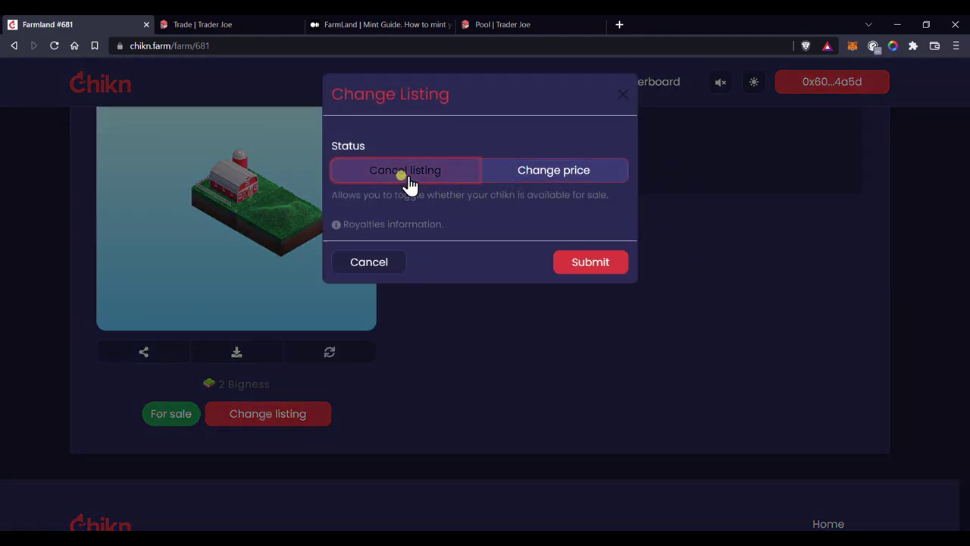
left_click(590, 263)
left_click(900, 372)
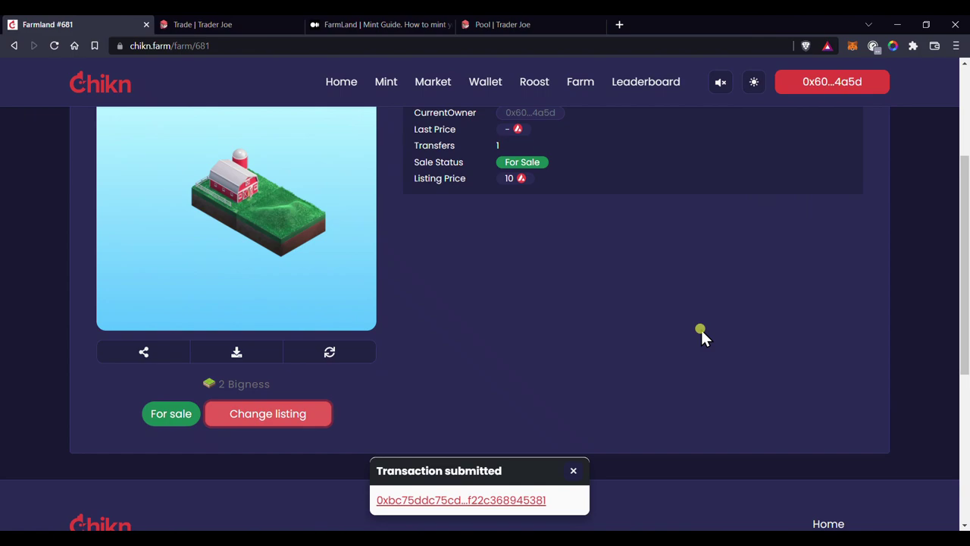
left_click(328, 355)
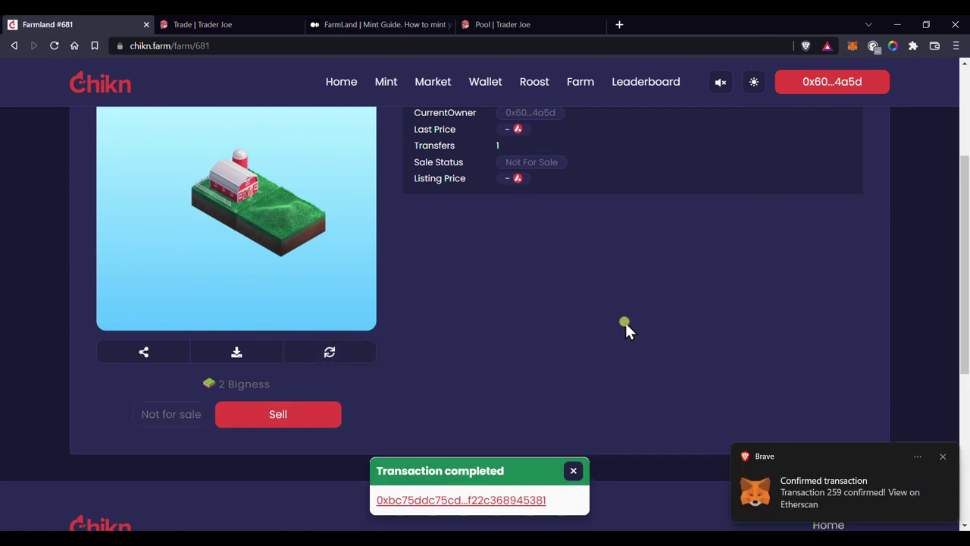
- Withdraw the maximum 12.238 staked EGG/AVAX TraderJoe LP tokens from the farm and confirm the transaction in MetaMask
scroll(421, 326, "up", 2)
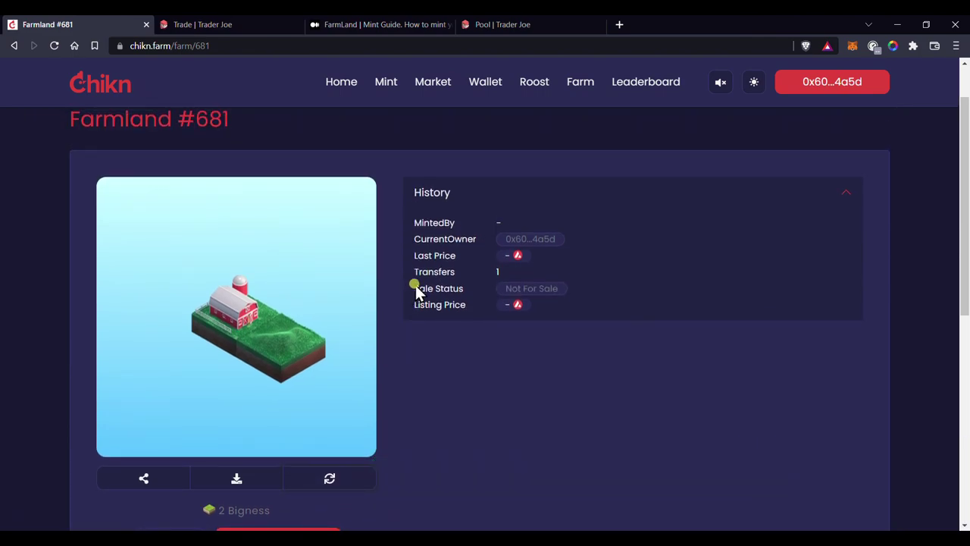
scroll(416, 278, "up", 1)
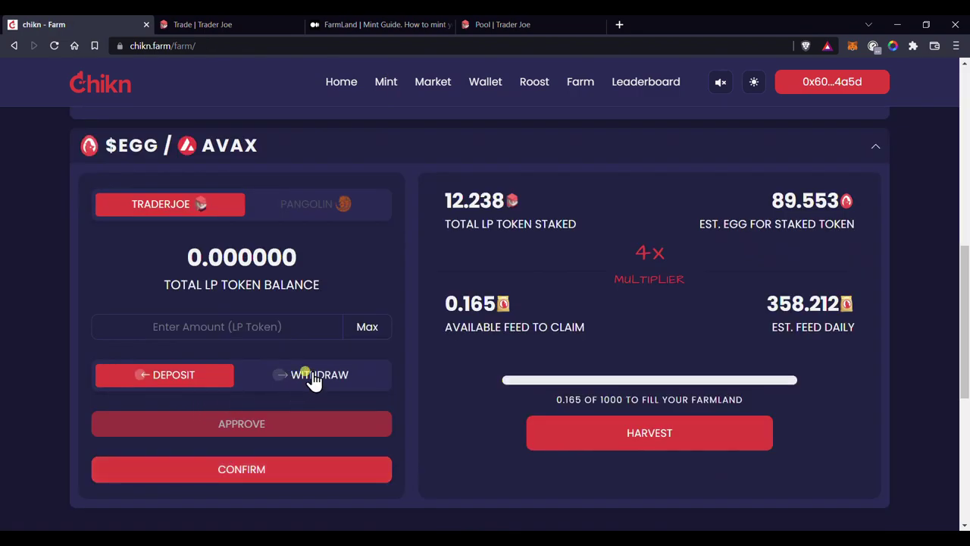
left_click(314, 374)
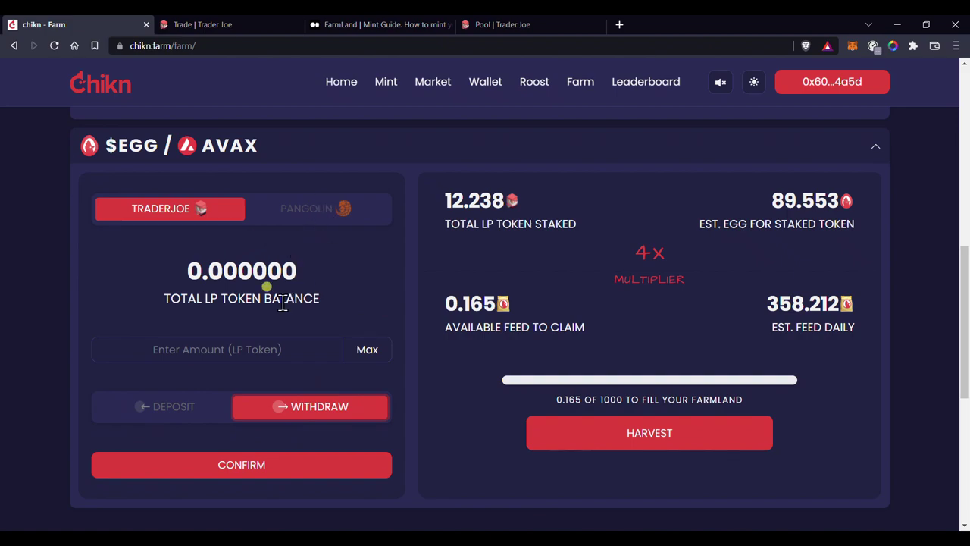
left_click(362, 352)
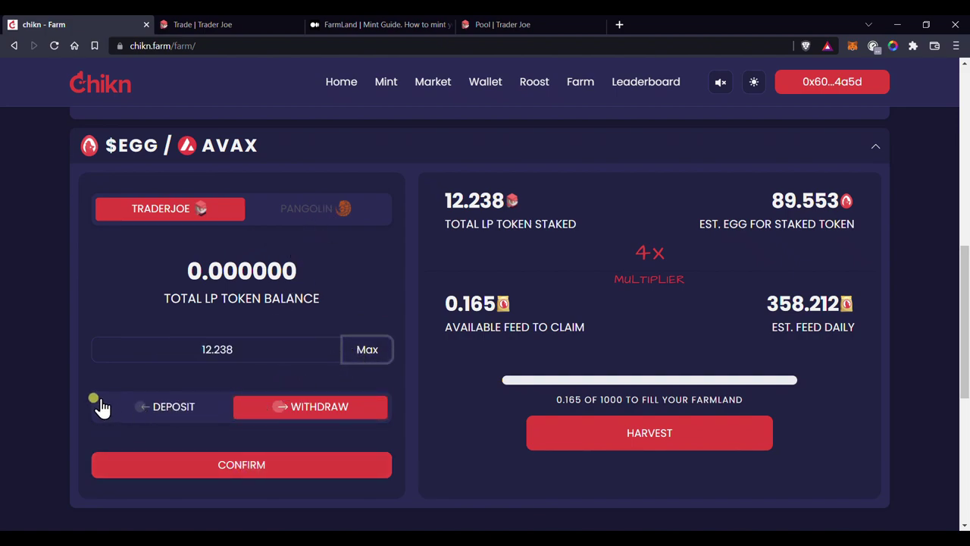
scroll(82, 395, "down", 1)
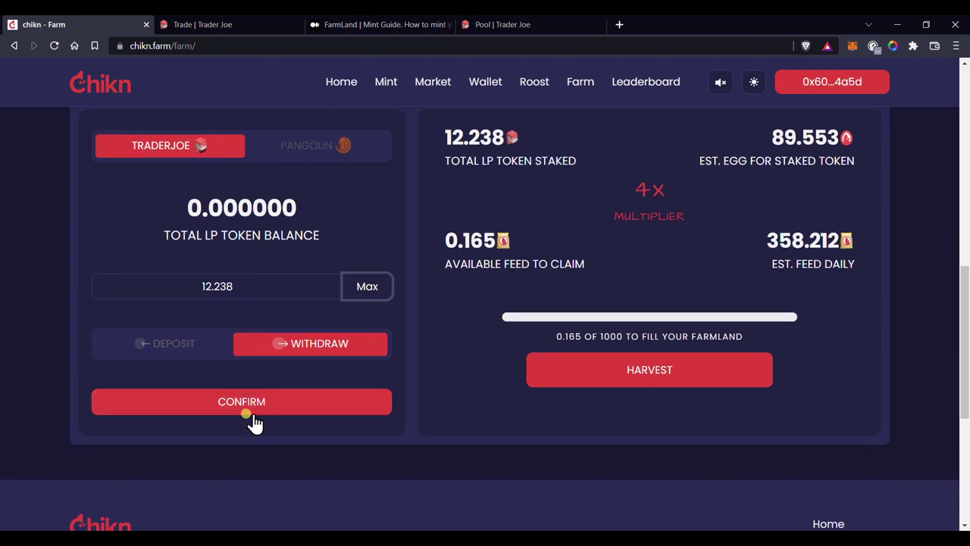
scroll(254, 425, "up", 1)
left_click(245, 468)
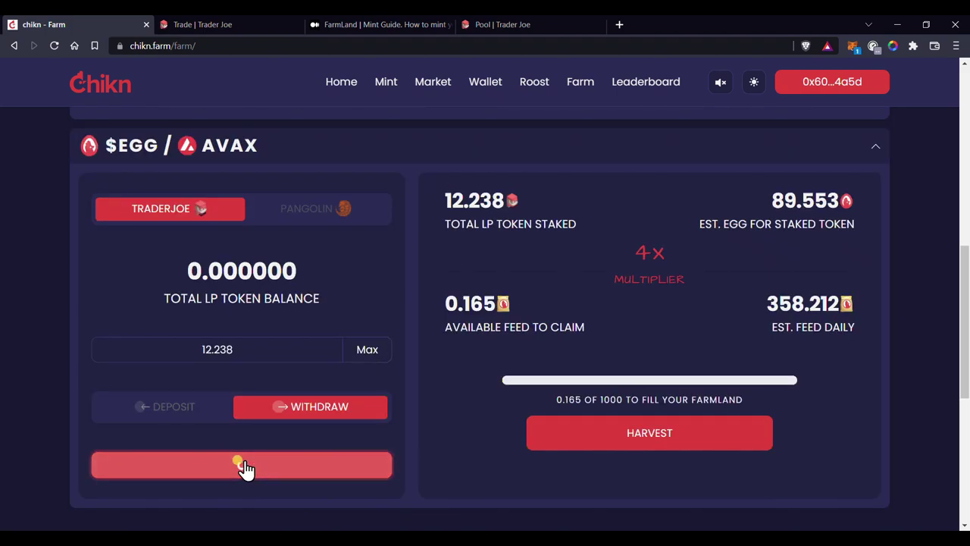
left_click(909, 375)
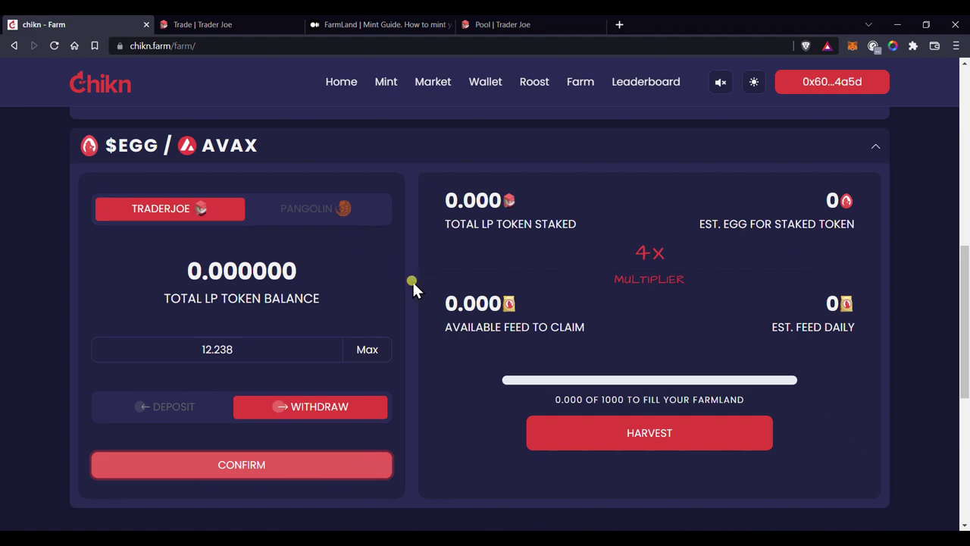
- Refresh the farm page and check Land #681 and its EGG/AVAX staking figures
scroll(412, 280, "up", 4)
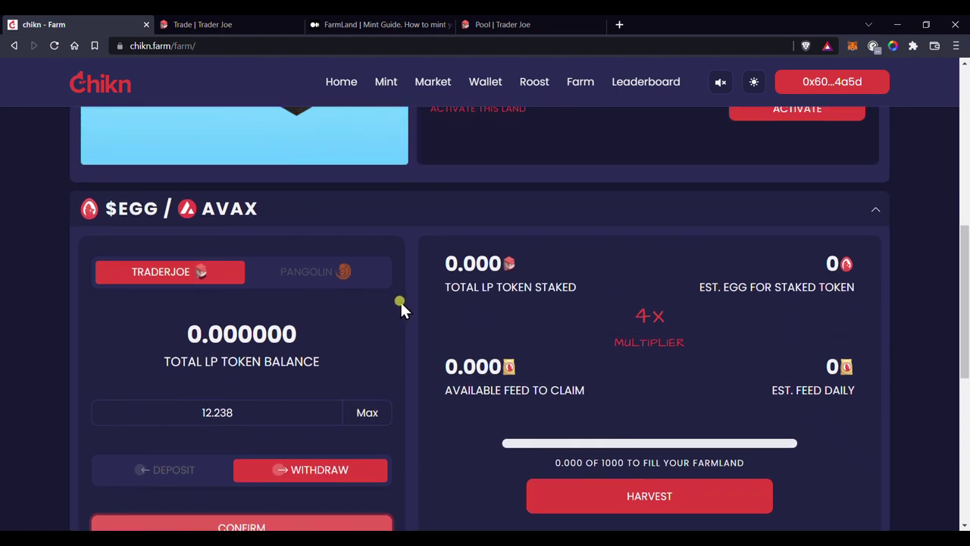
scroll(650, 273, "up", 3)
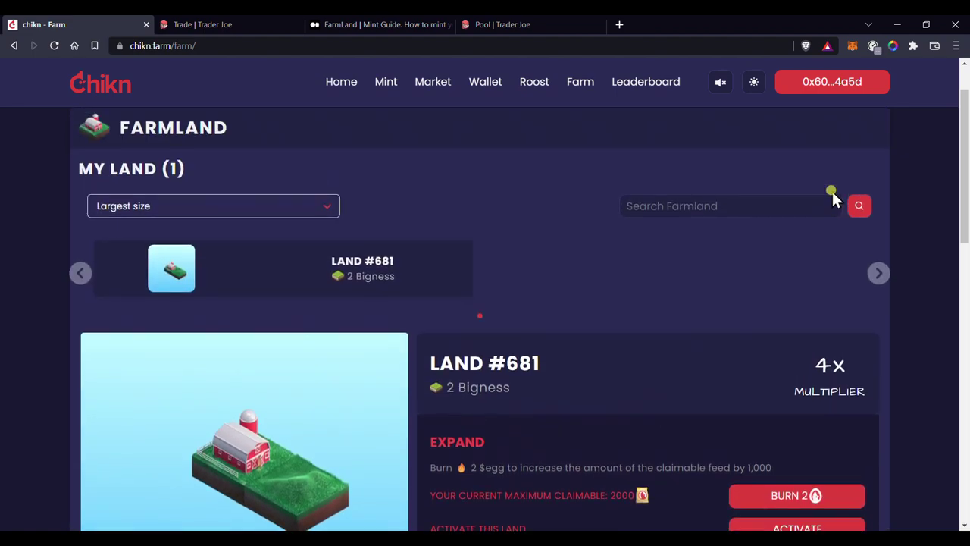
scroll(859, 166, "up", 1)
left_click(876, 151)
scroll(947, 273, "down", 4)
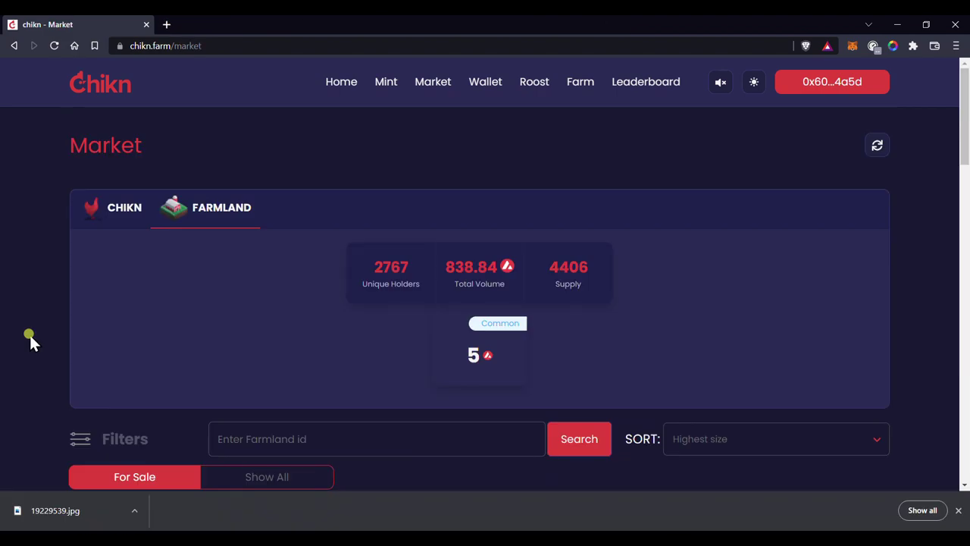
- Examine the sizes and asking prices of the farmlands for sale on the market's first page
scroll(30, 338, "down", 3)
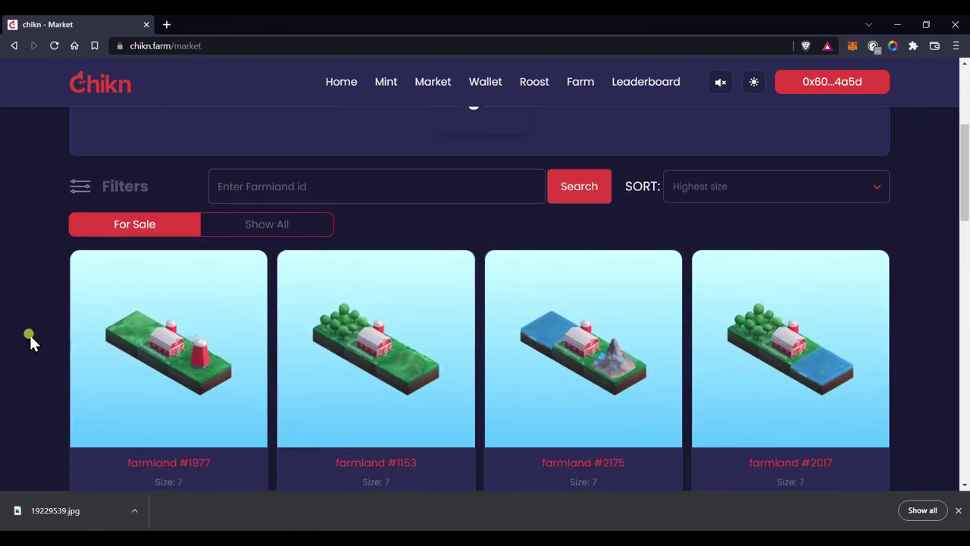
scroll(31, 339, "down", 2)
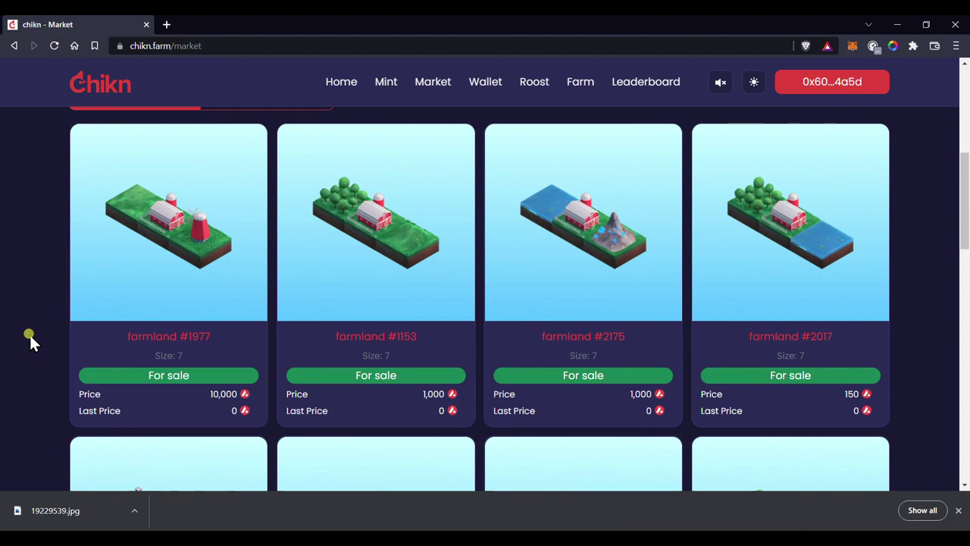
scroll(29, 339, "down", 2)
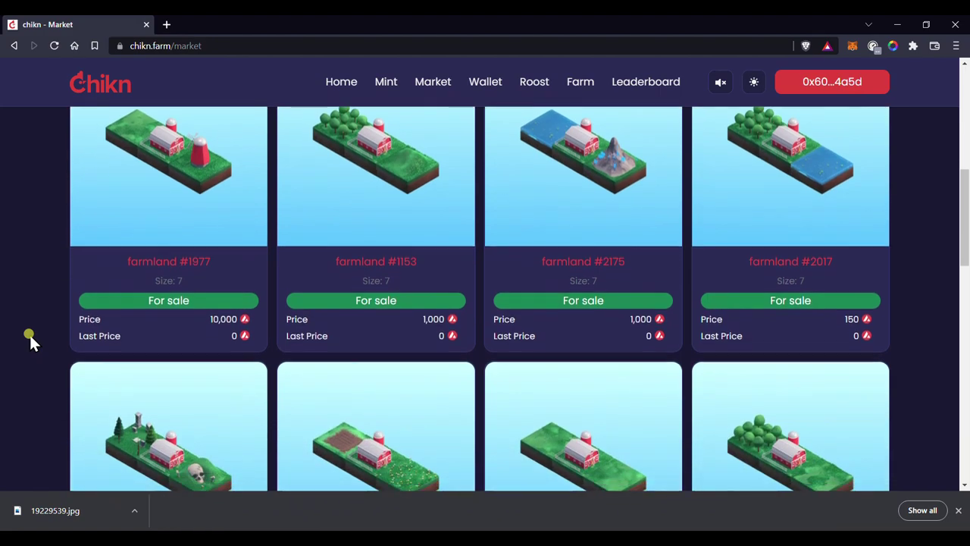
scroll(29, 339, "down", 2)
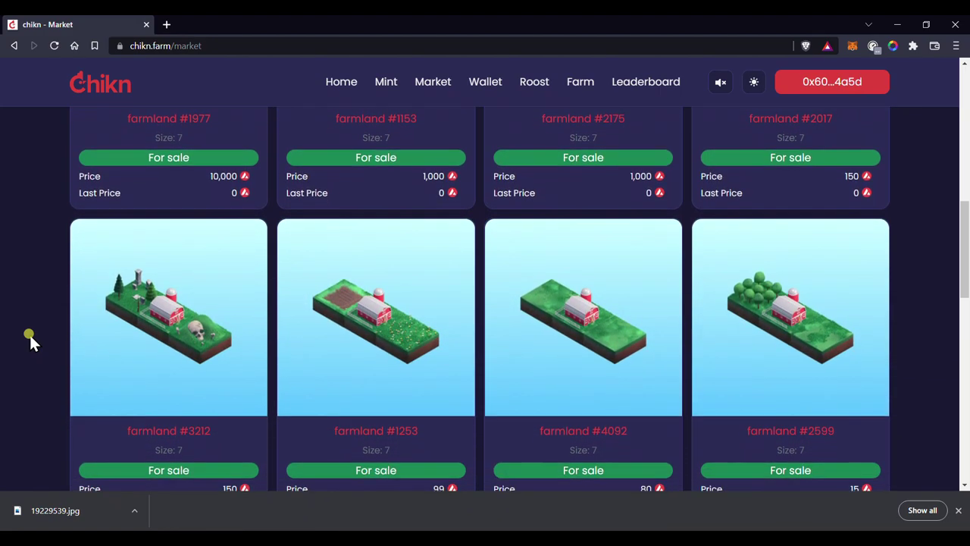
scroll(29, 338, "down", 2)
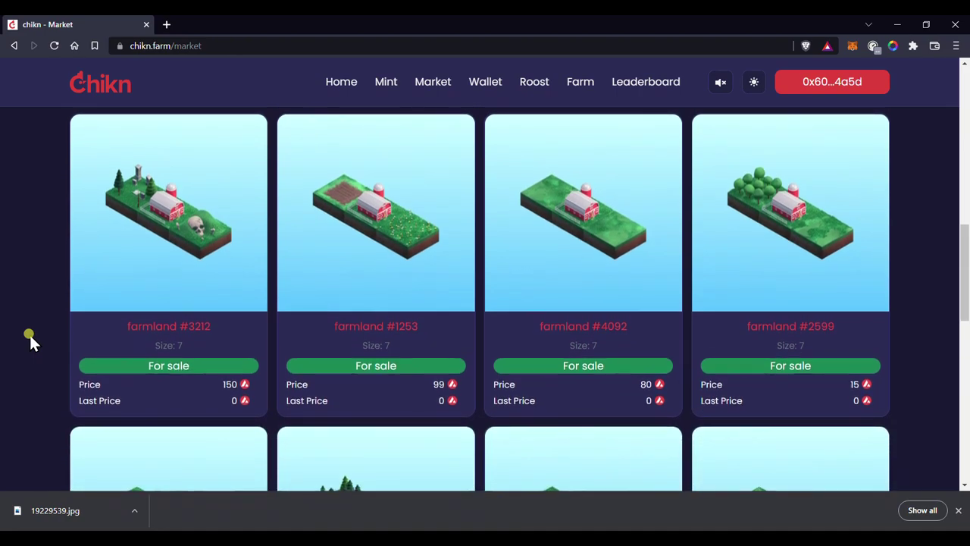
scroll(29, 339, "down", 2)
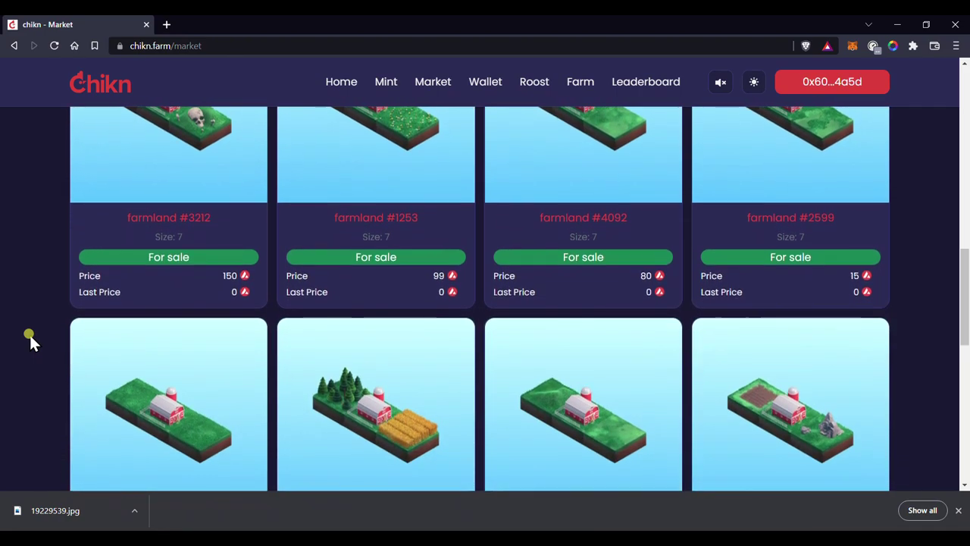
scroll(29, 338, "down", 3)
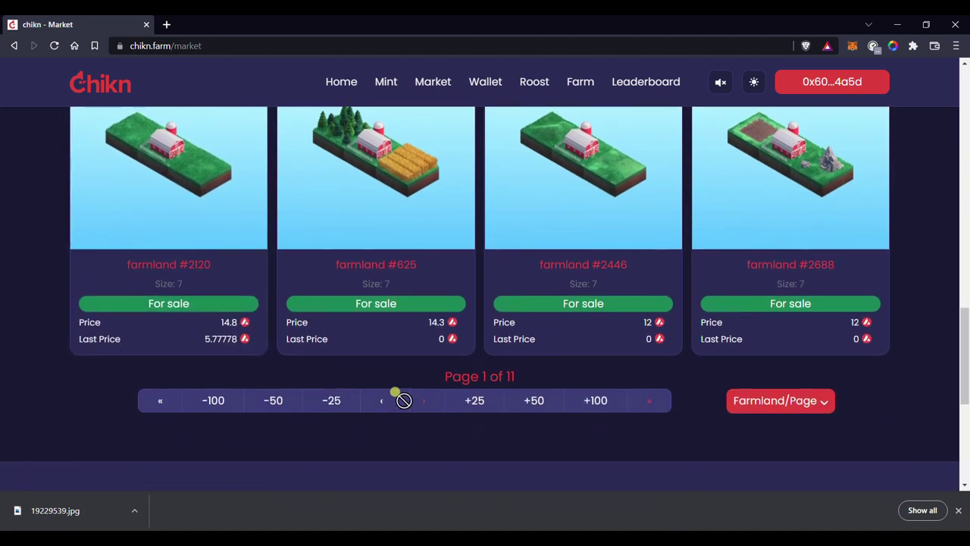
- Go to page 2 of the farmland market and compare the sizes and prices of the listed lands
left_click(414, 399)
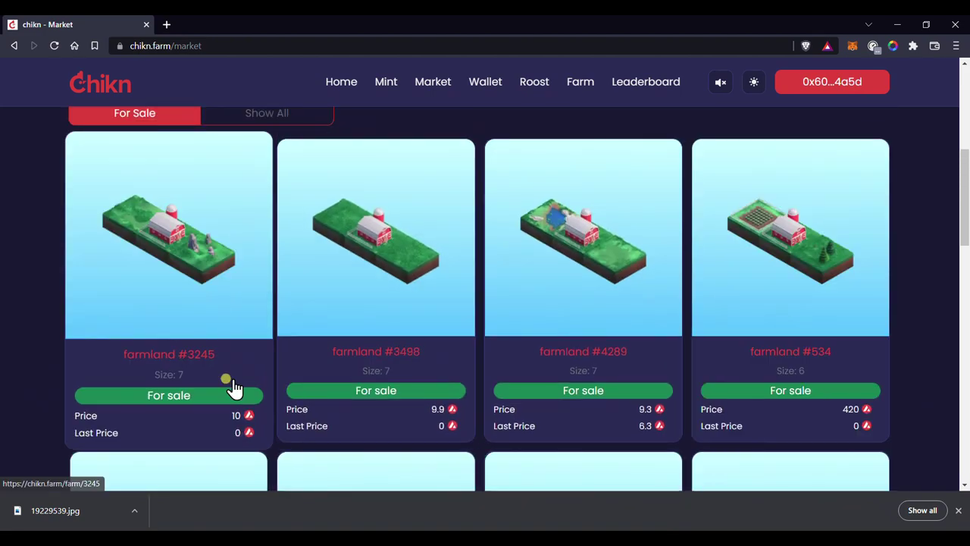
scroll(41, 336, "down", 1)
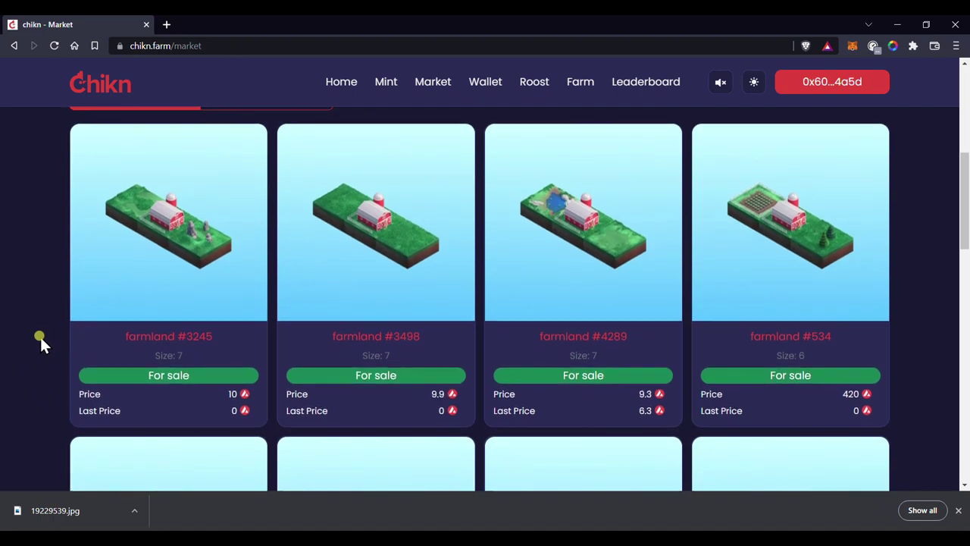
scroll(40, 336, "down", 1)
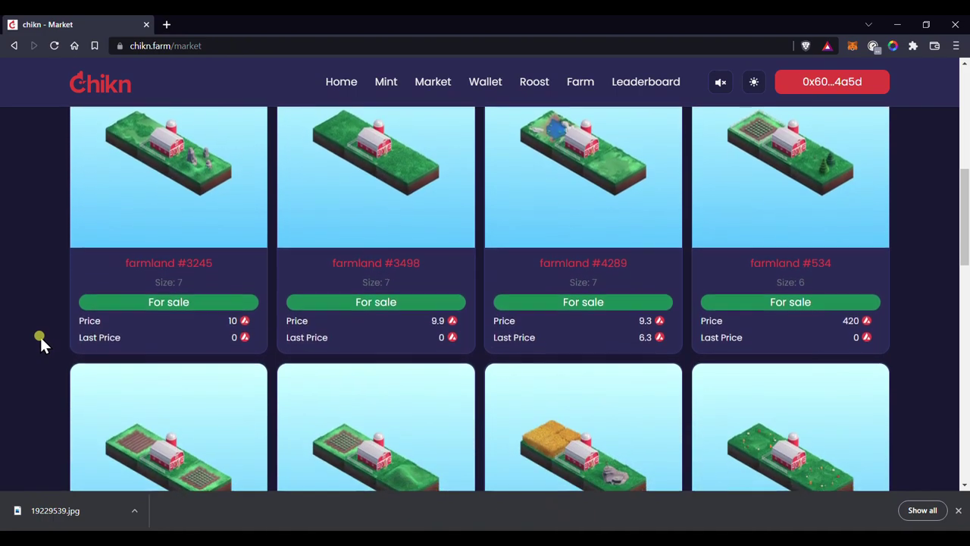
scroll(40, 336, "down", 2)
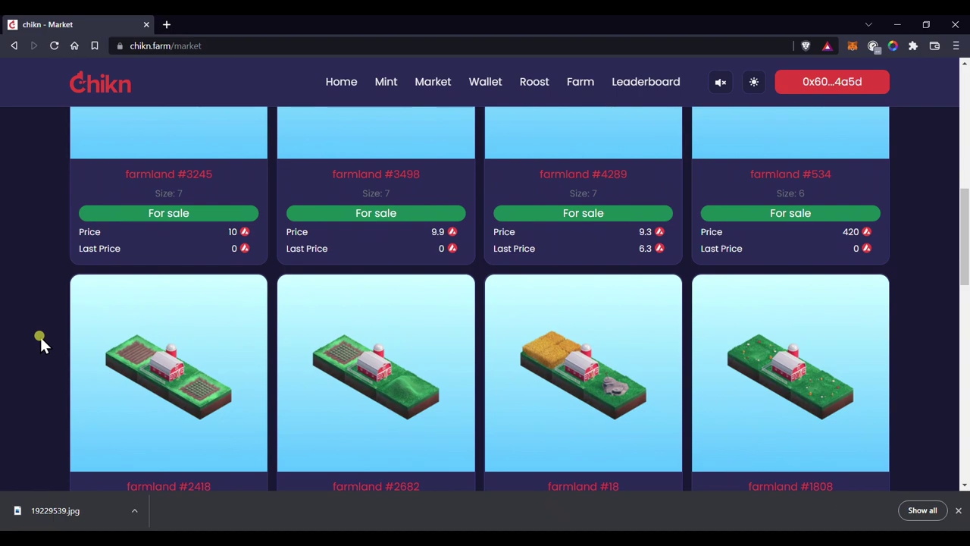
scroll(40, 337, "down", 2)
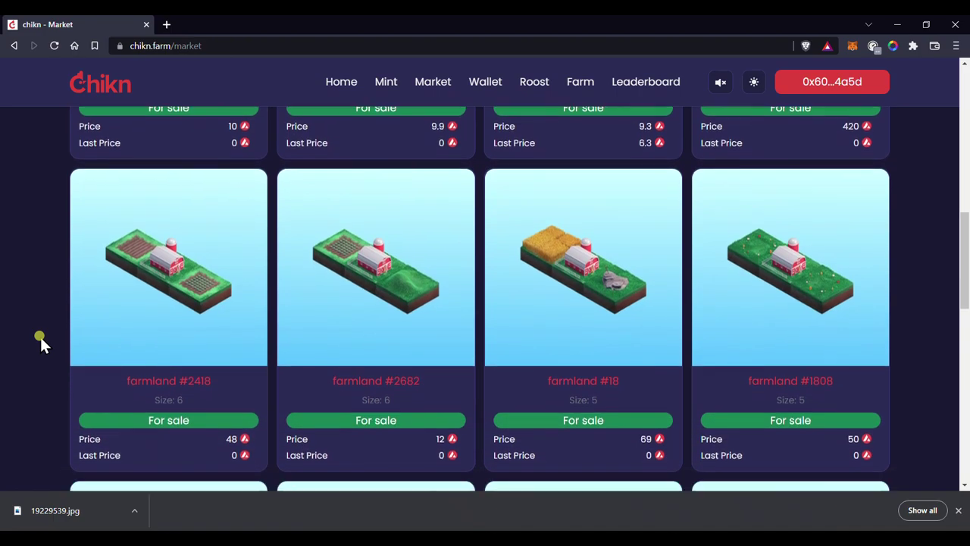
scroll(40, 337, "down", 1)
scroll(40, 337, "down", 1)
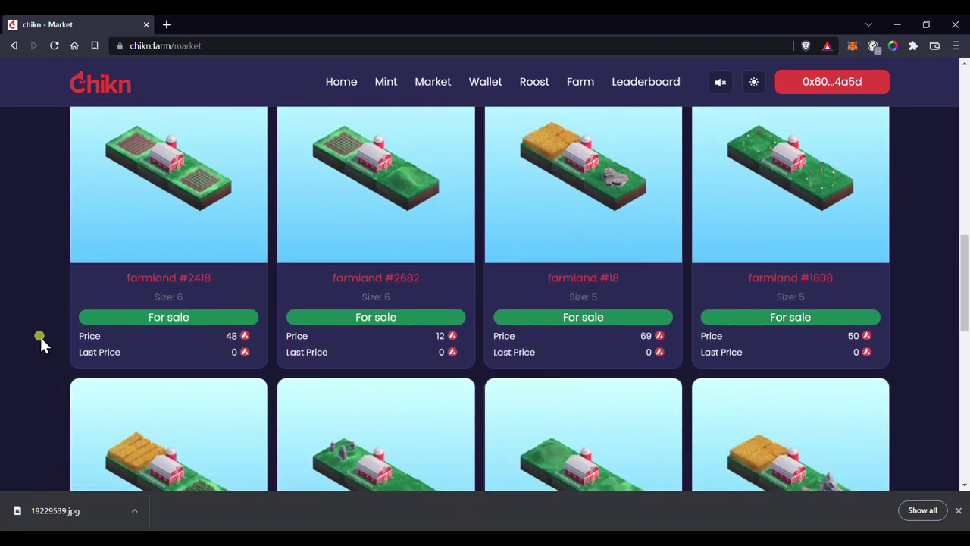
scroll(40, 336, "down", 2)
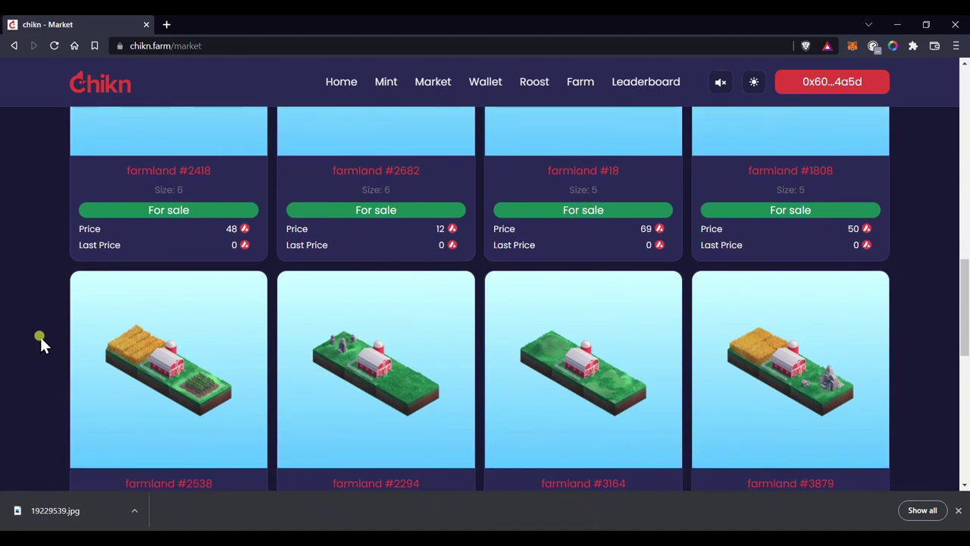
scroll(40, 337, "down", 3)
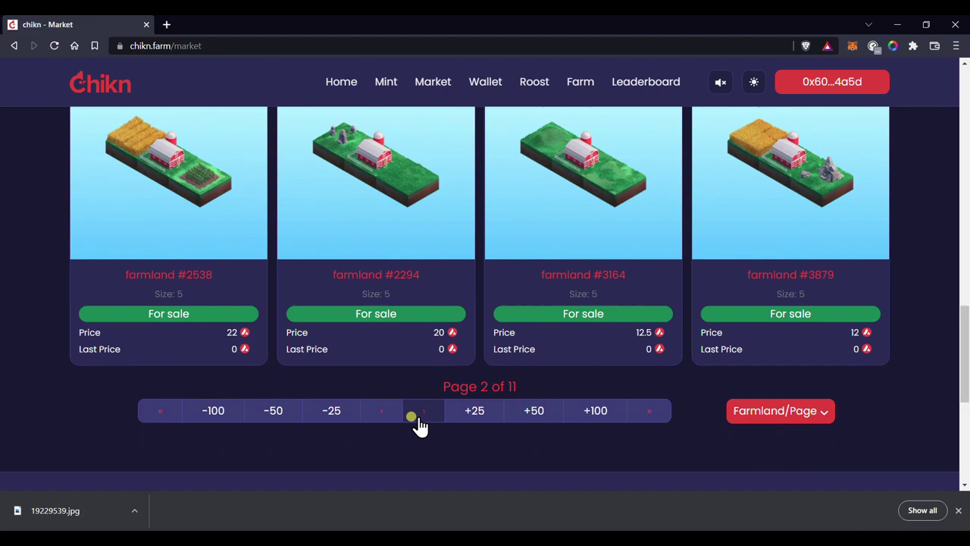
- Go to page 3 of the farmland market and review the listed lands' sizes, terrain and prices
left_click(421, 416)
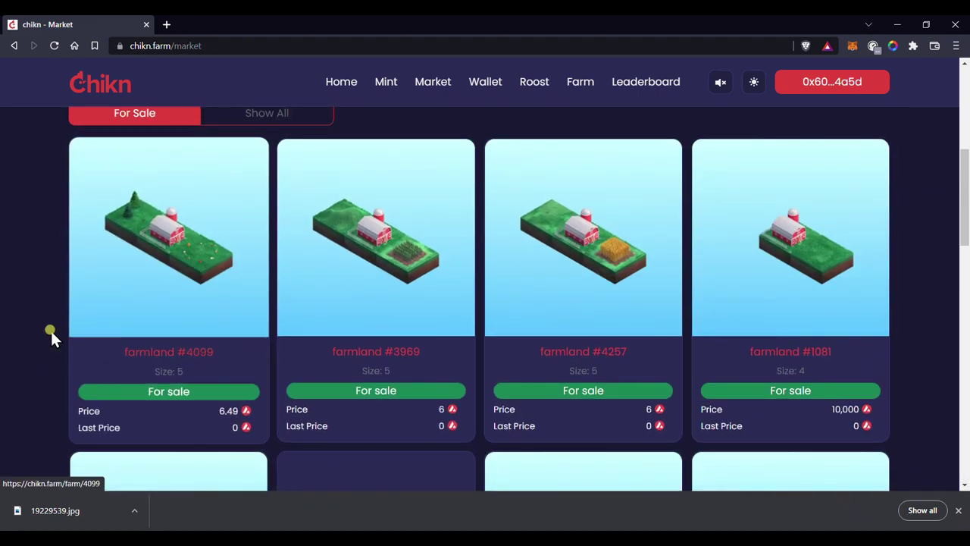
scroll(46, 330, "down", 1)
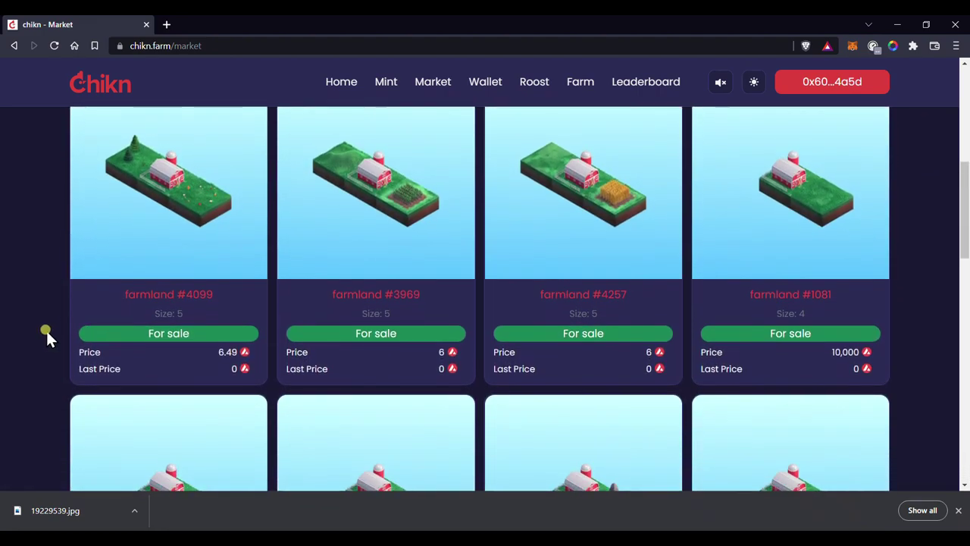
scroll(47, 331, "down", 1)
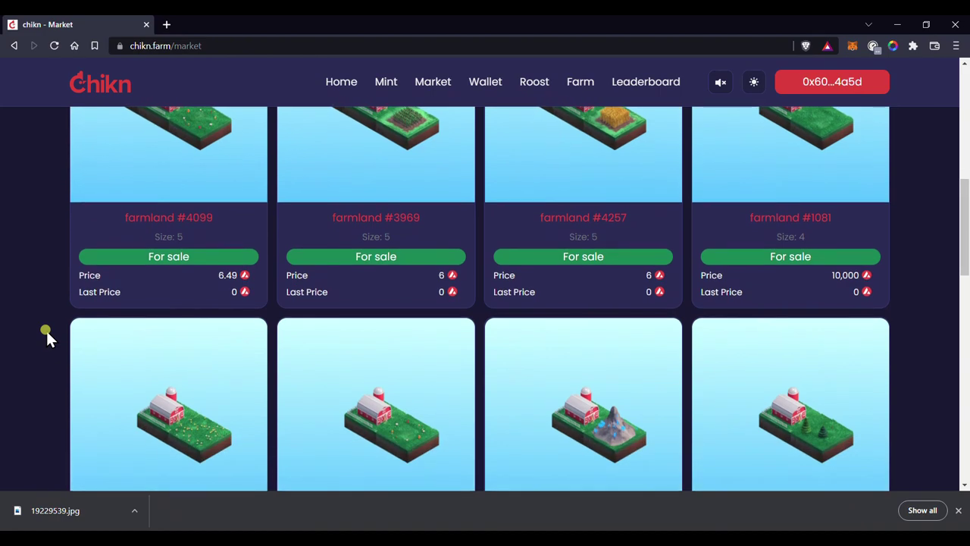
scroll(47, 331, "down", 1)
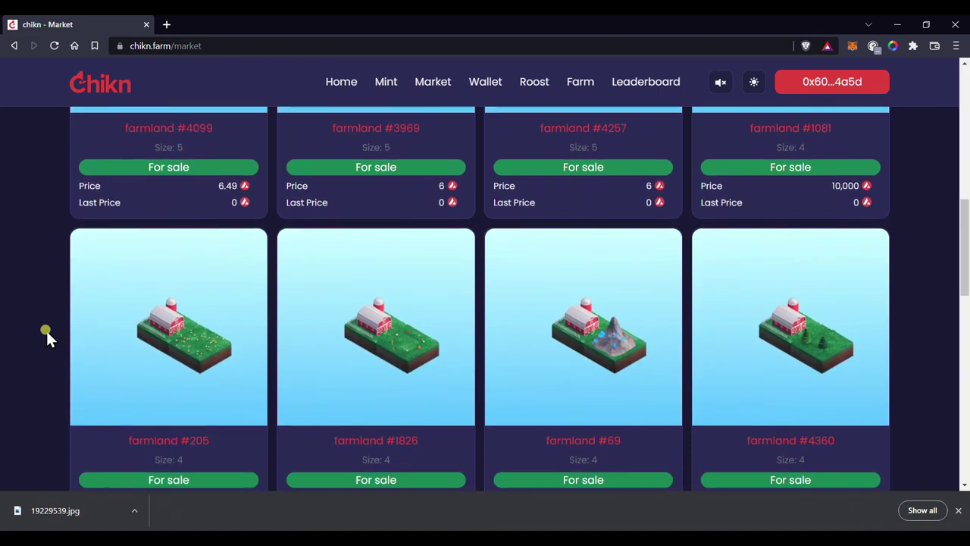
scroll(46, 331, "down", 2)
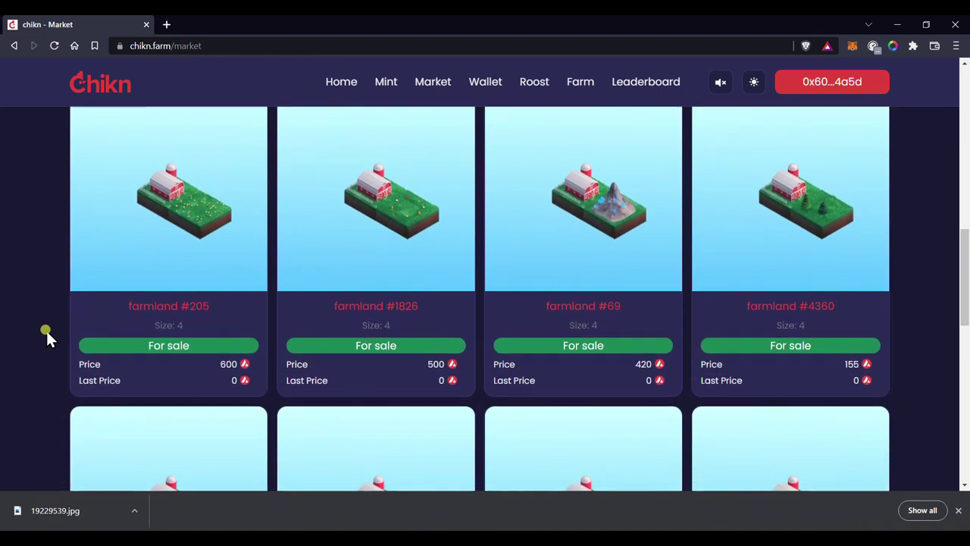
scroll(46, 330, "down", 2)
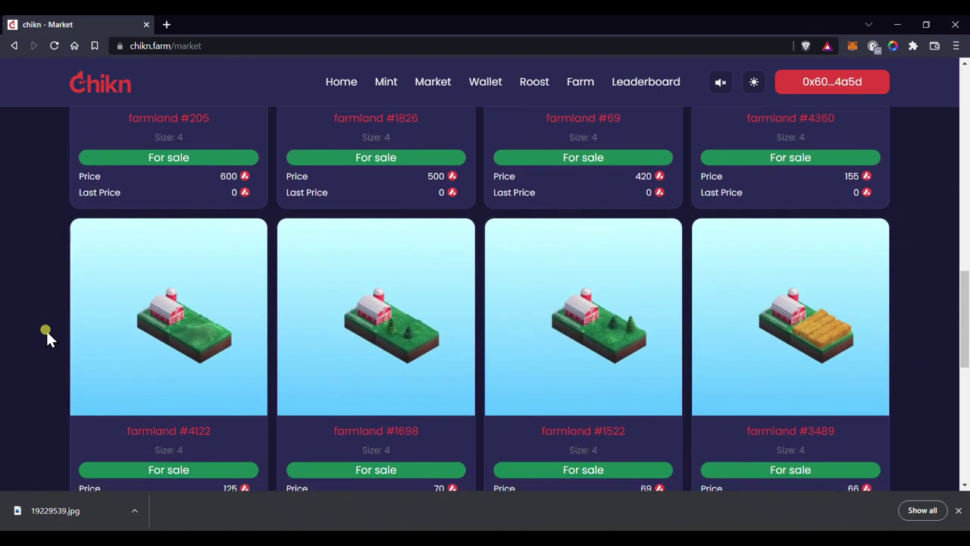
scroll(46, 330, "down", 1)
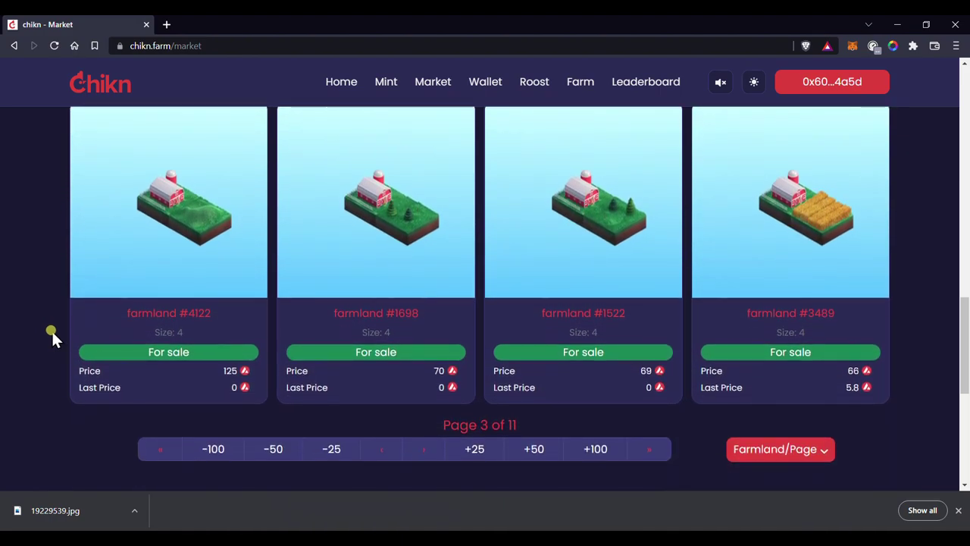
- Go to page 4 of the farmland market and examine the sizes and asking prices of all listed lands
left_click(423, 449)
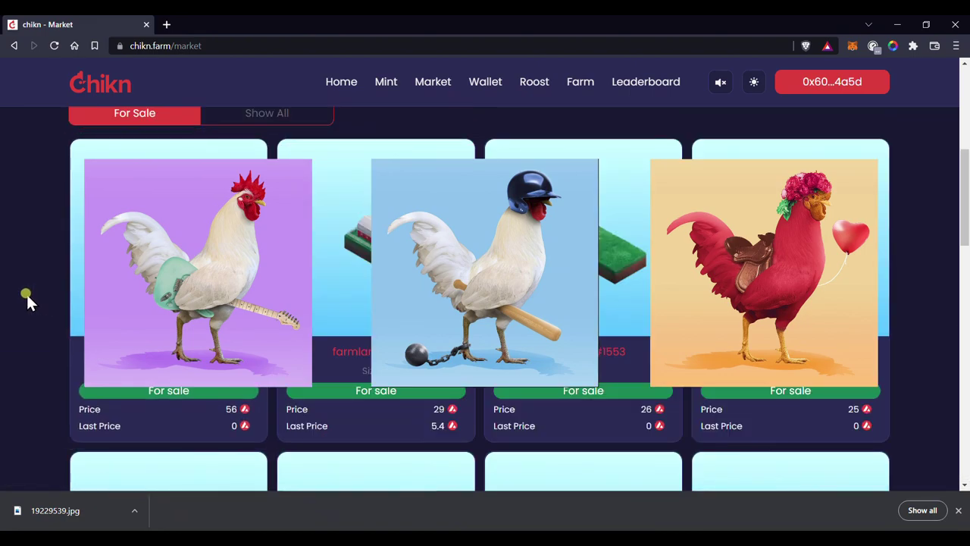
scroll(27, 294, "down", 2)
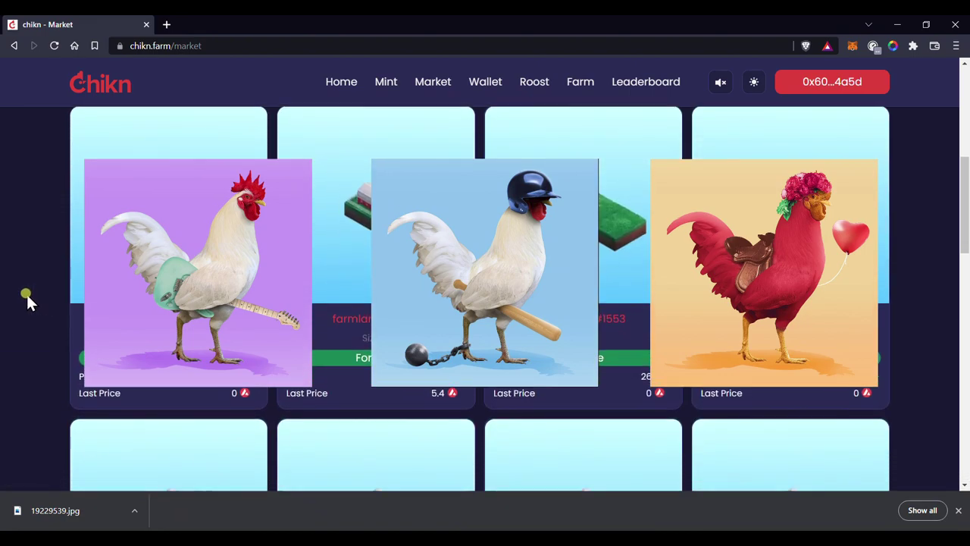
scroll(27, 294, "down", 2)
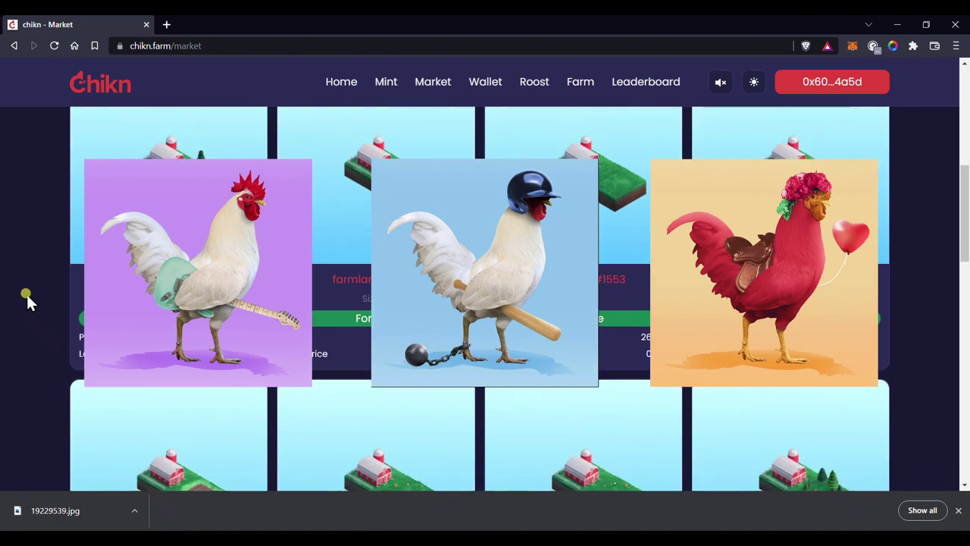
scroll(27, 301, "down", 3)
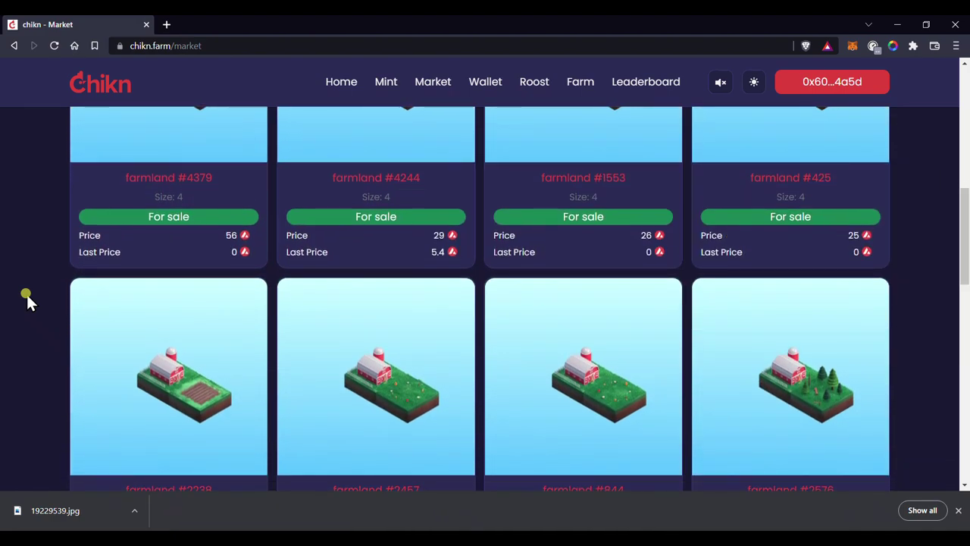
scroll(27, 299, "down", 3)
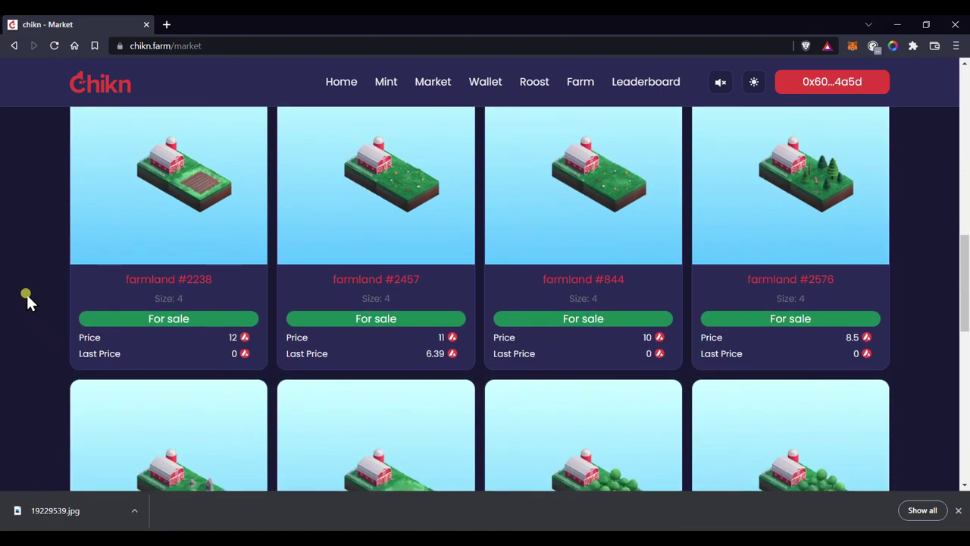
scroll(26, 299, "down", 3)
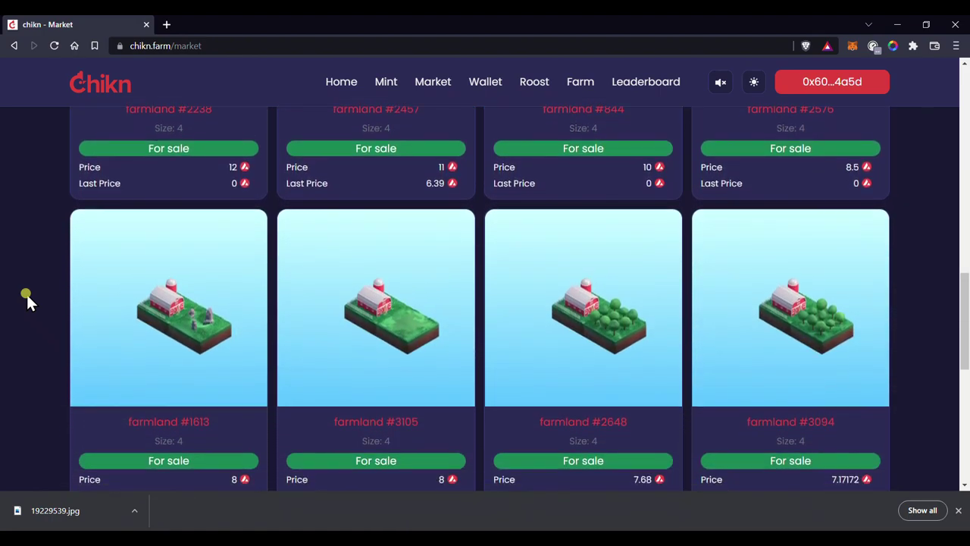
scroll(26, 297, "down", 2)
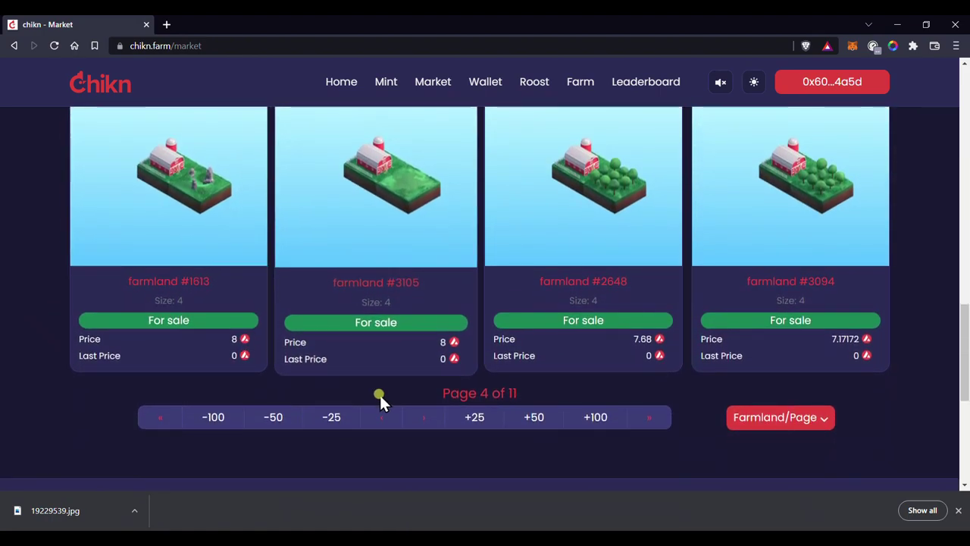
- Advance to page 5 of the farmland market and compare the listed lands' sizes, terrain features and prices
left_click(422, 421)
scroll(72, 308, "up", 10)
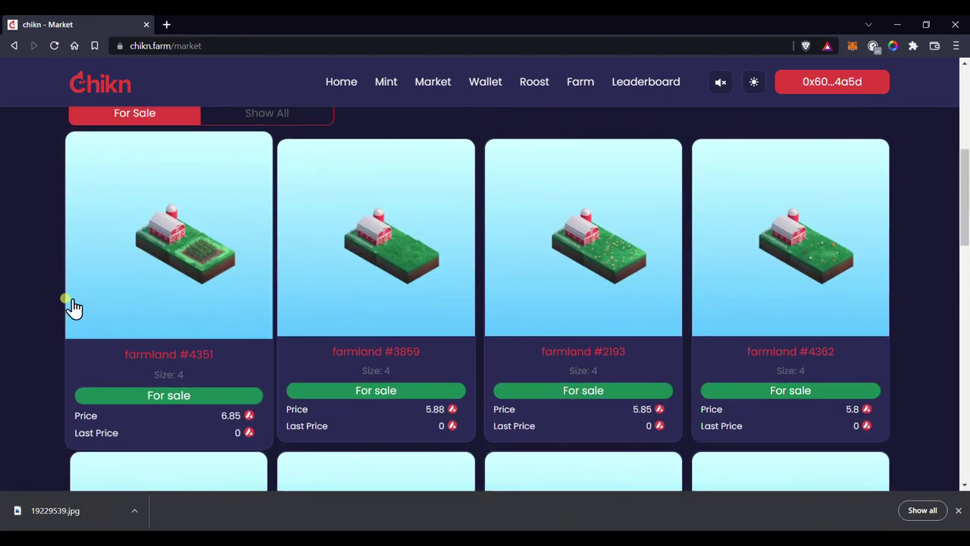
scroll(31, 282, "down", 2)
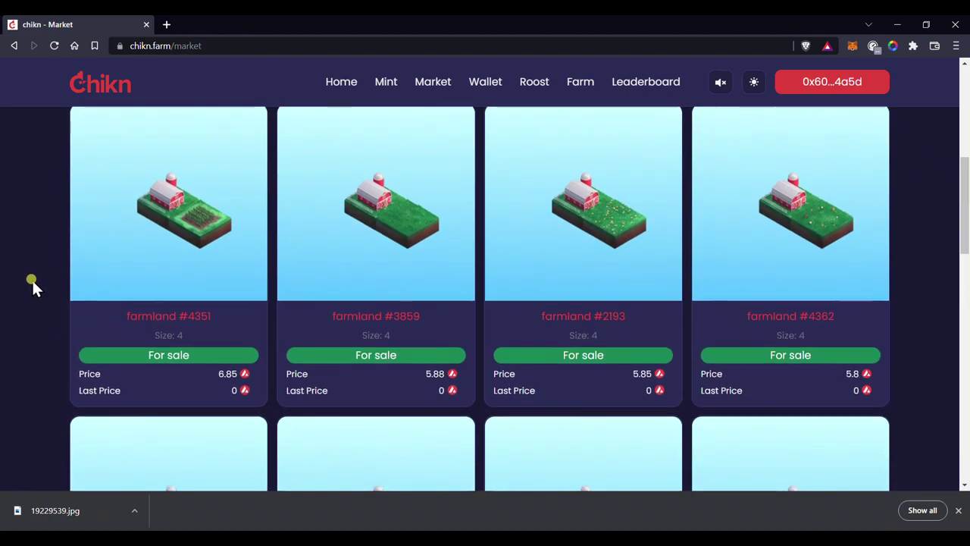
scroll(32, 282, "down", 2)
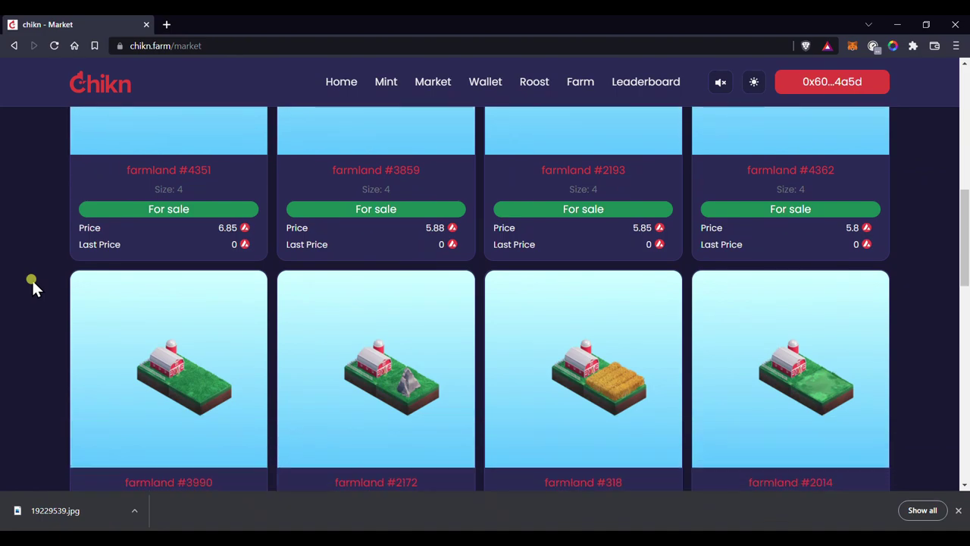
scroll(31, 281, "down", 4)
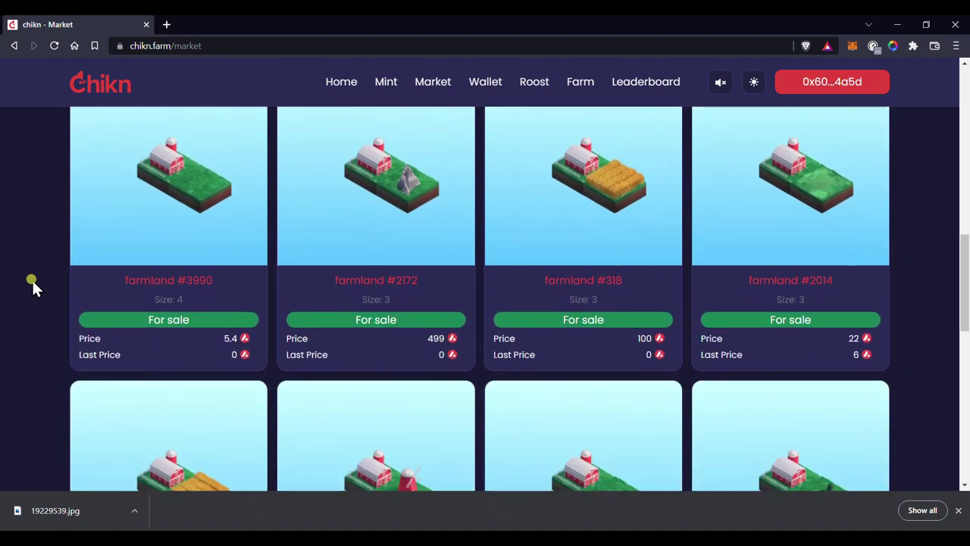
scroll(32, 282, "down", 1)
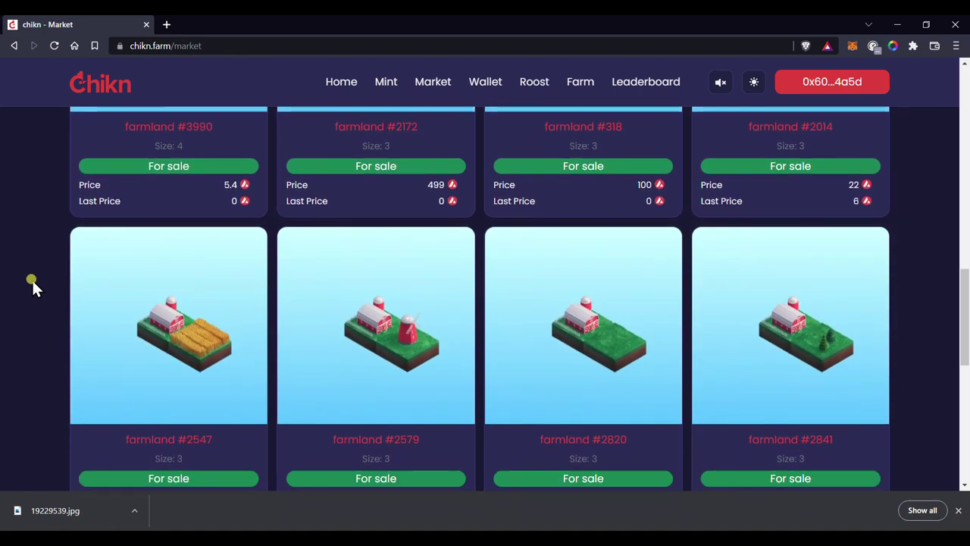
scroll(32, 279, "down", 2)
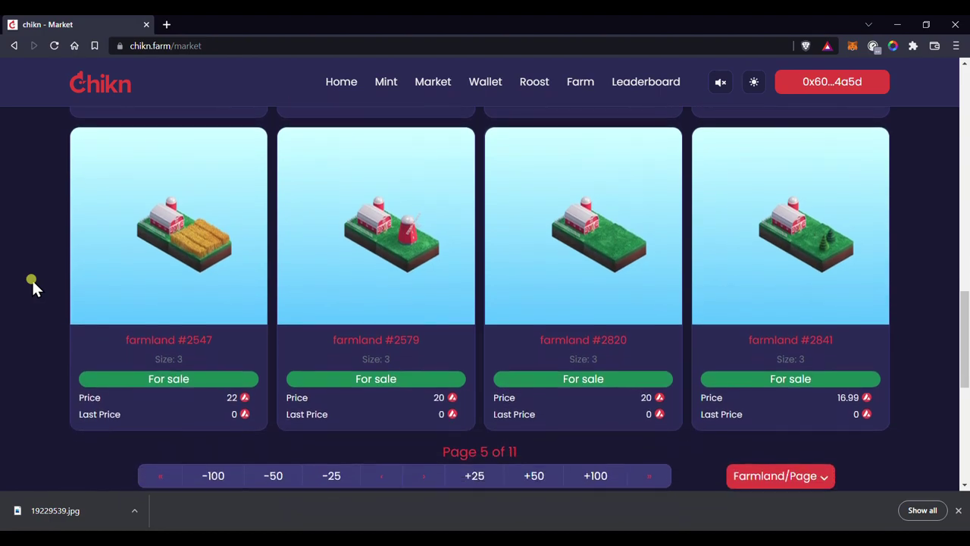